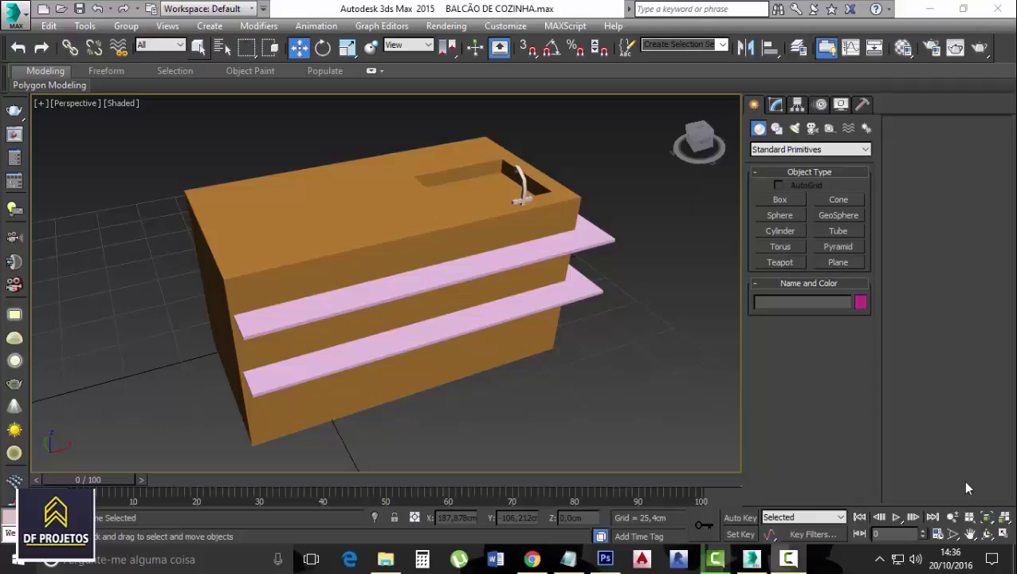
- Select the counter box and open its Editable Poly settings with its end face in view
{"action": "left_click", "coordinate": [393, 251]}
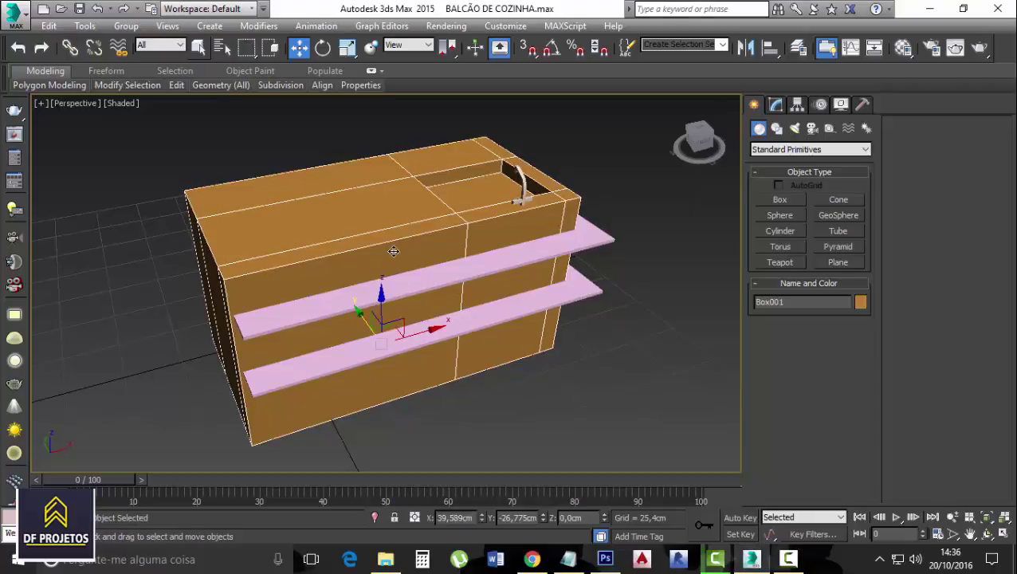
{"action": "left_click", "coordinate": [695, 145]}
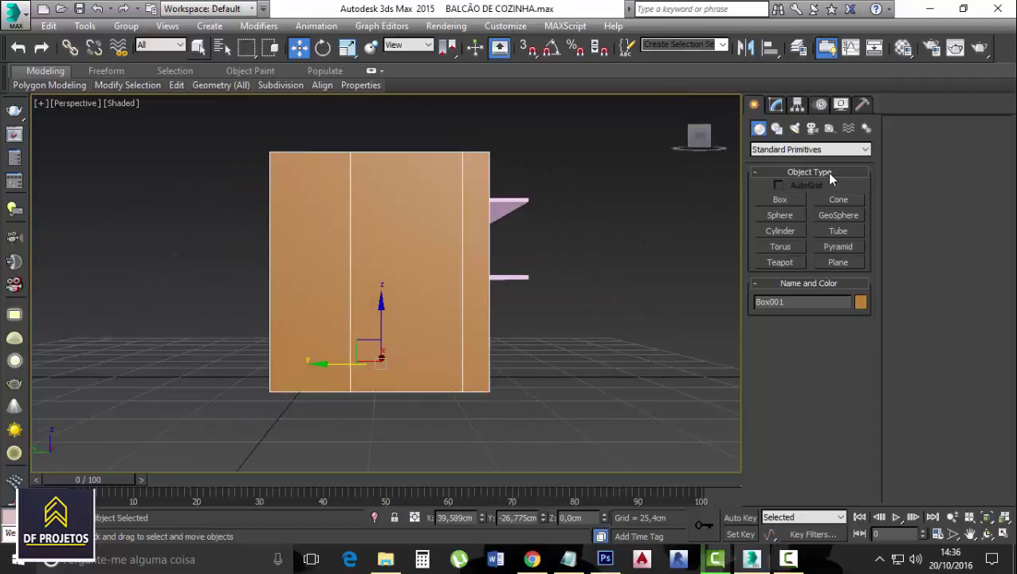
{"action": "left_click", "coordinate": [775, 105]}
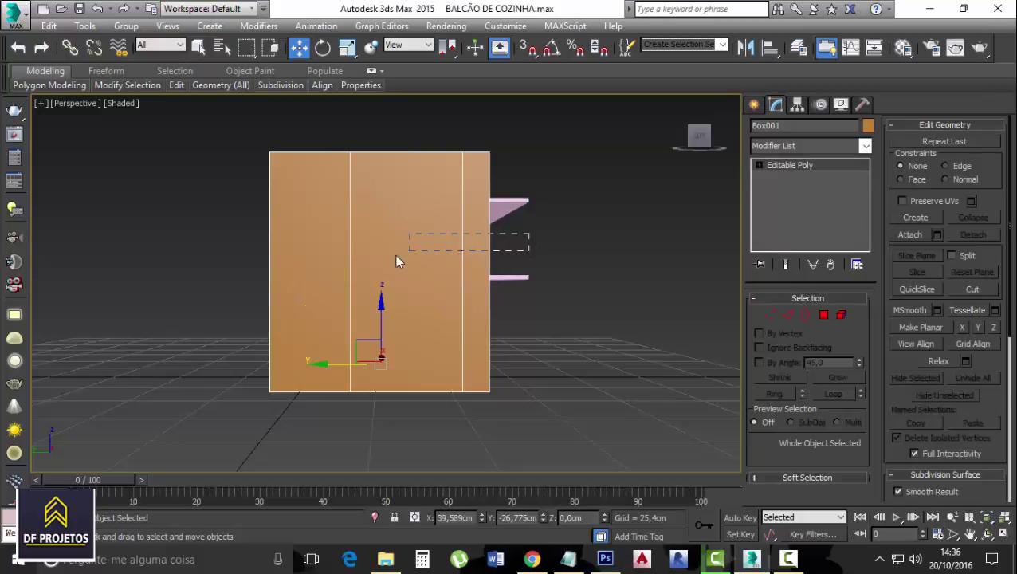
{"action": "left_click_drag", "start_coordinate": [223, 258], "coordinate": [224, 259]}
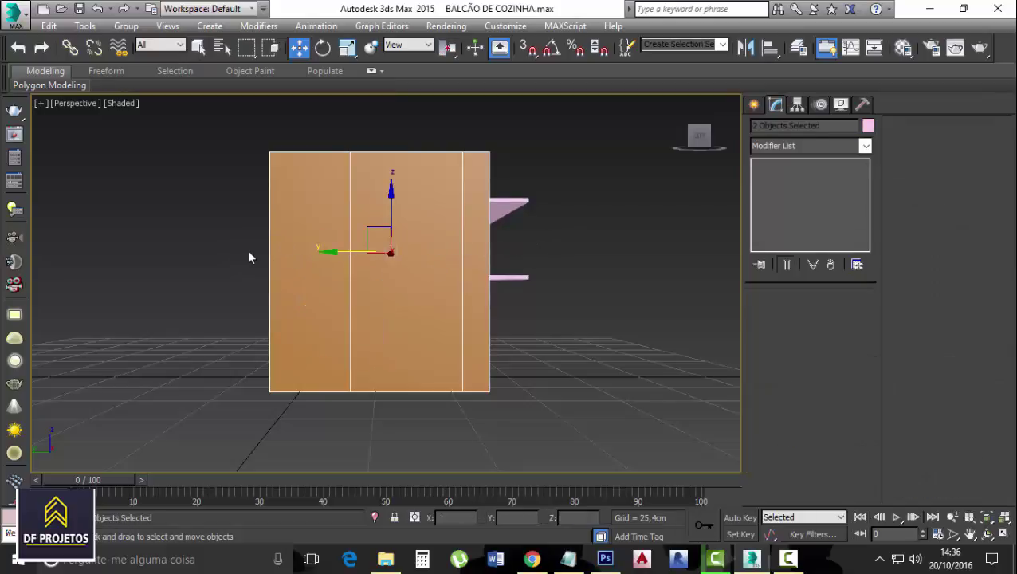
{"action": "left_click", "coordinate": [350, 256]}
{"action": "left_click", "coordinate": [495, 245]}
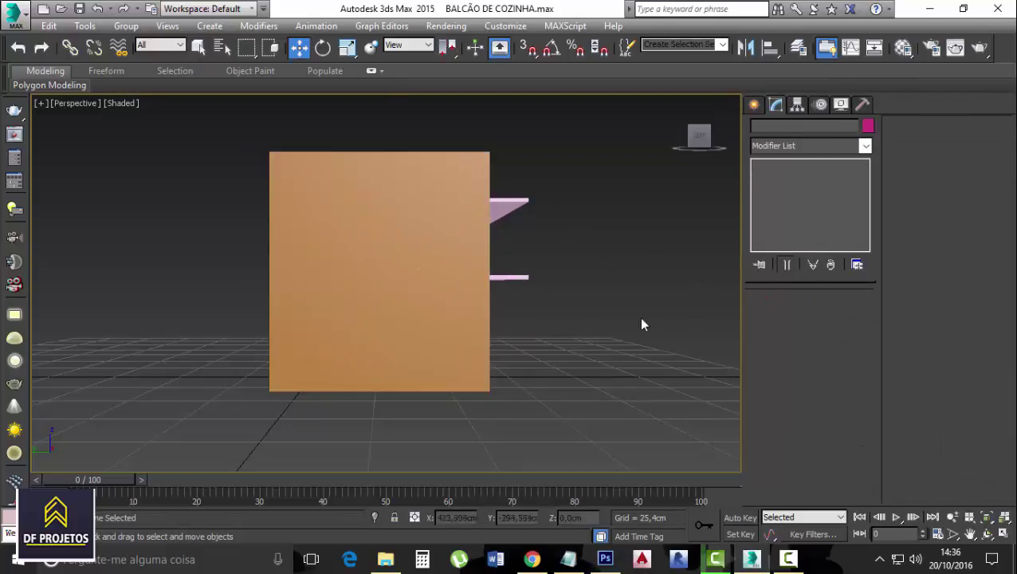
- Select the full ring of vertical edges around the counter box in Edge mode
{"action": "left_click", "coordinate": [475, 265]}
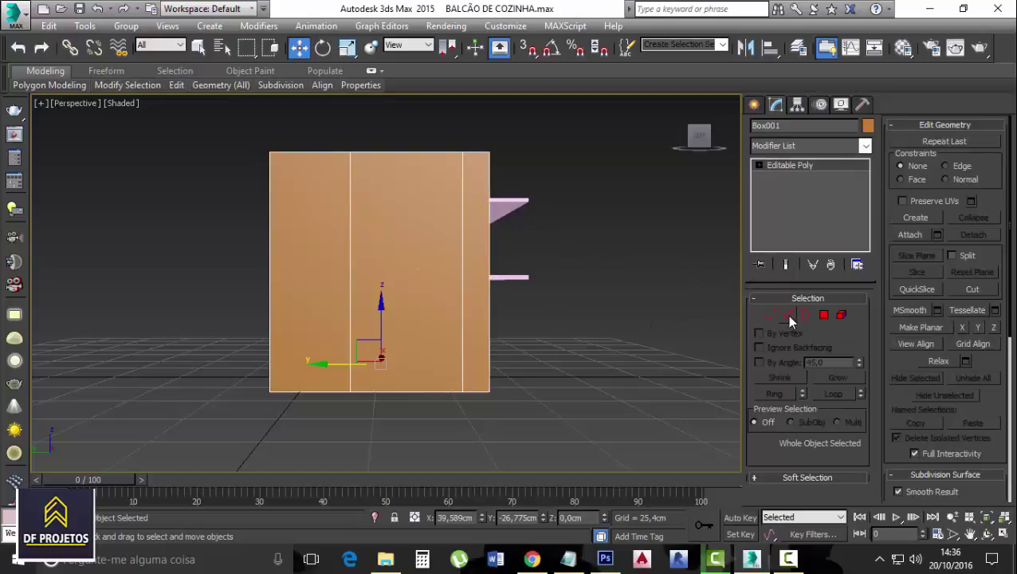
{"action": "left_click", "coordinate": [787, 315]}
{"action": "left_click", "coordinate": [463, 251]}
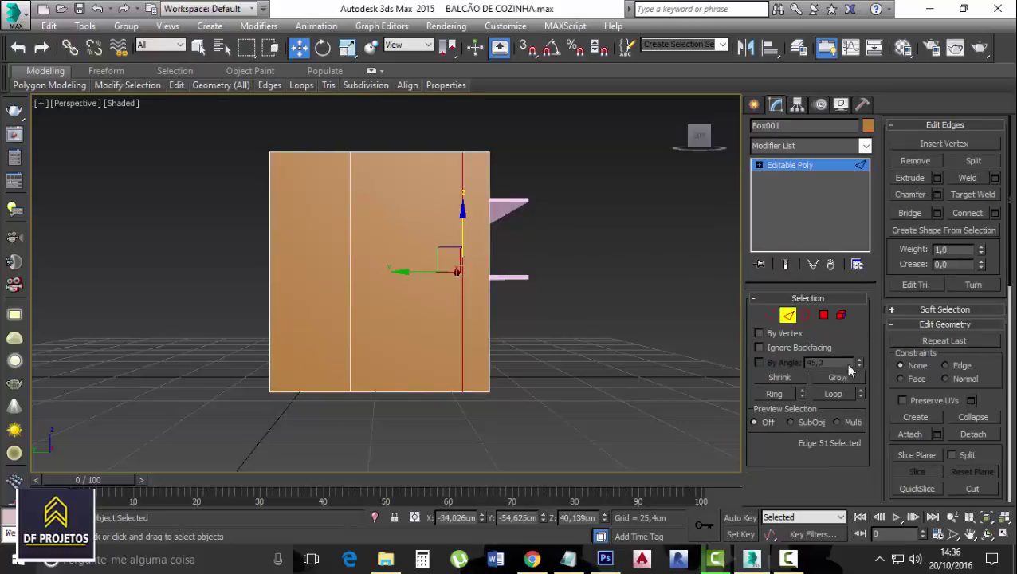
{"action": "left_click", "coordinate": [780, 392]}
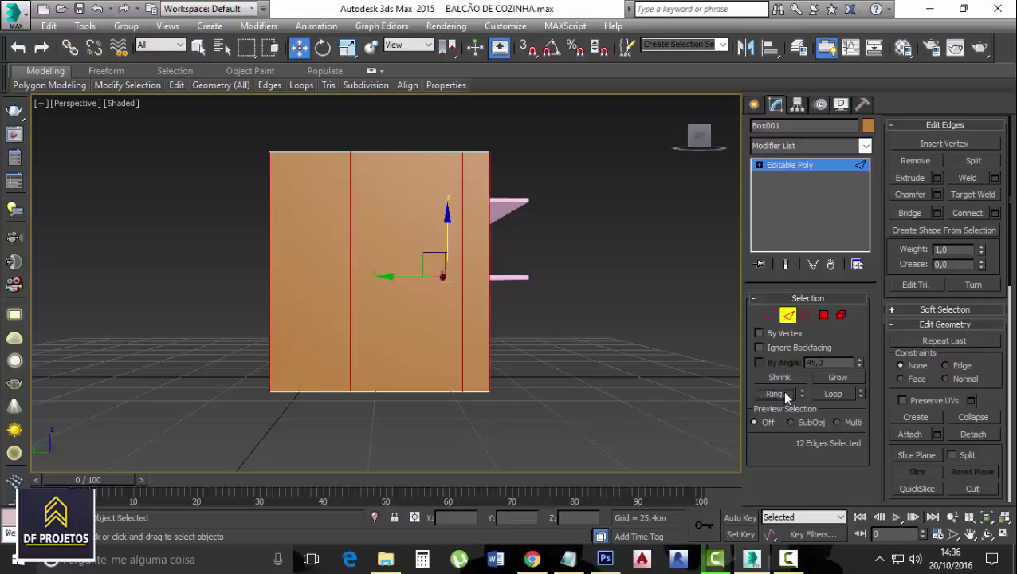
- Connect the vertical edges with 1 segment, pinch 0 and slide 87, placing a loop near the counter's top
{"action": "left_click", "coordinate": [996, 213]}
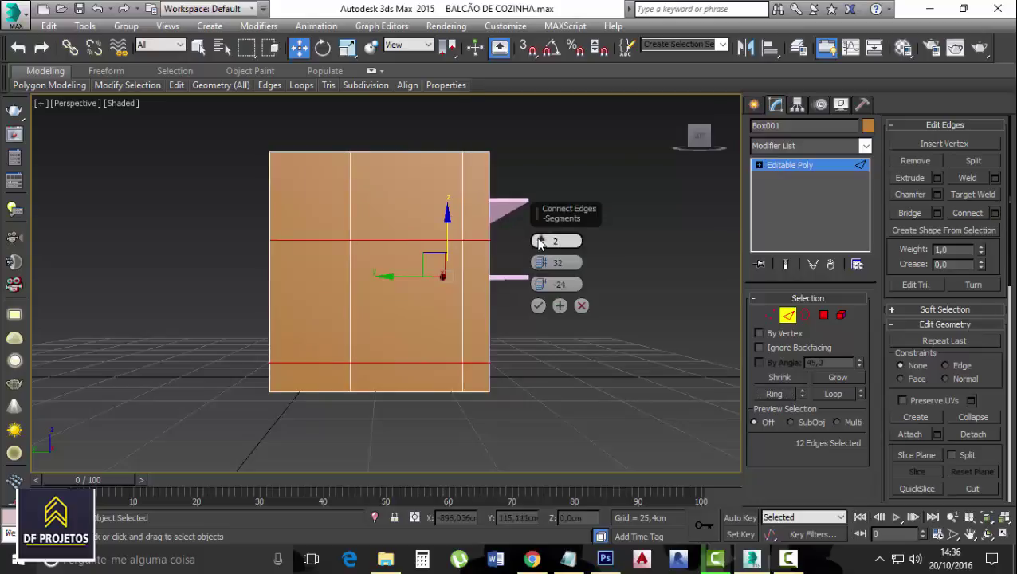
{"action": "left_click", "coordinate": [540, 244]}
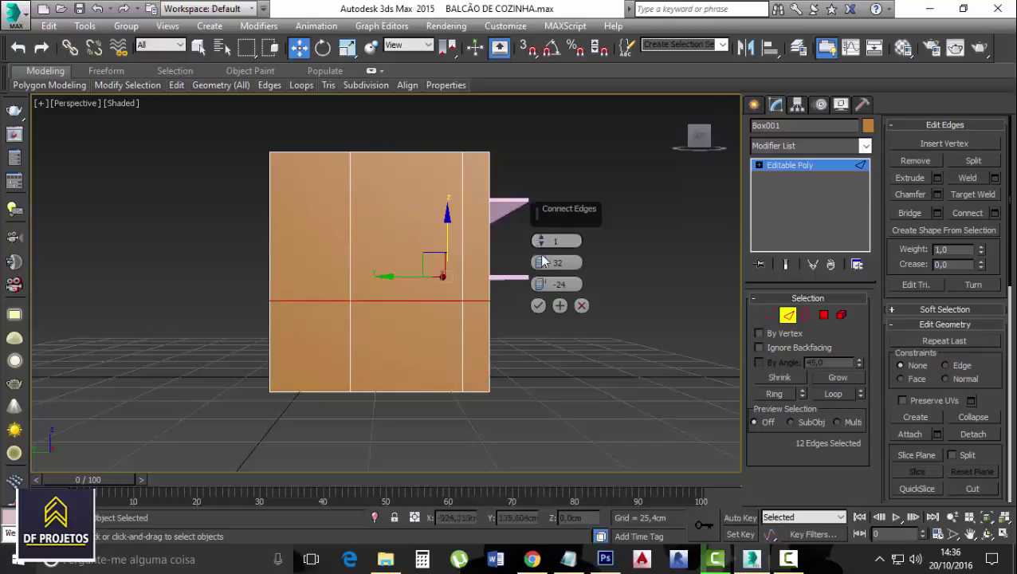
{"action": "mouse_move", "coordinate": [542, 261]}
{"action": "left_mouse_down"}
{"action": "mouse_move", "coordinate": [542, 247]}
{"action": "mouse_move", "coordinate": [542, 271]}
{"action": "left_mouse_up"}
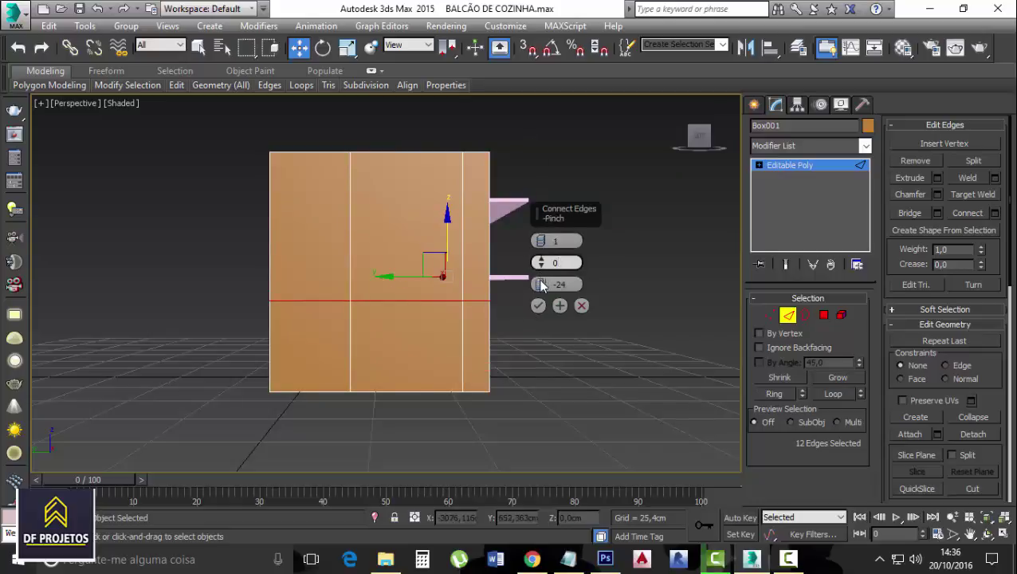
{"action": "key", "text": "Tab"}
{"action": "left_click_drag", "start_coordinate": [541, 291], "coordinate": [540, 112]}
{"action": "left_click_drag", "start_coordinate": [540, 294], "coordinate": [546, 130]}
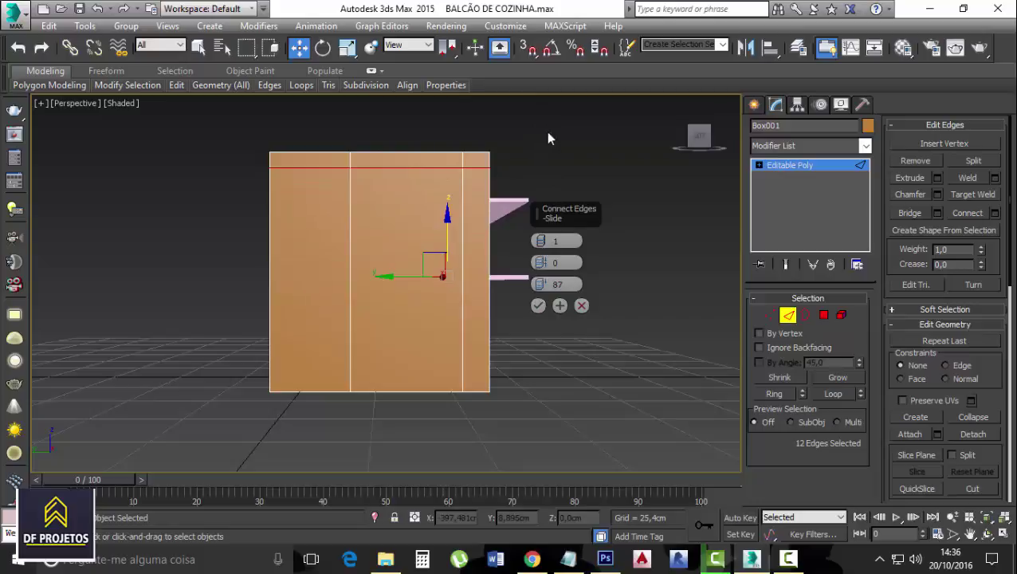
{"action": "left_click", "coordinate": [538, 306]}
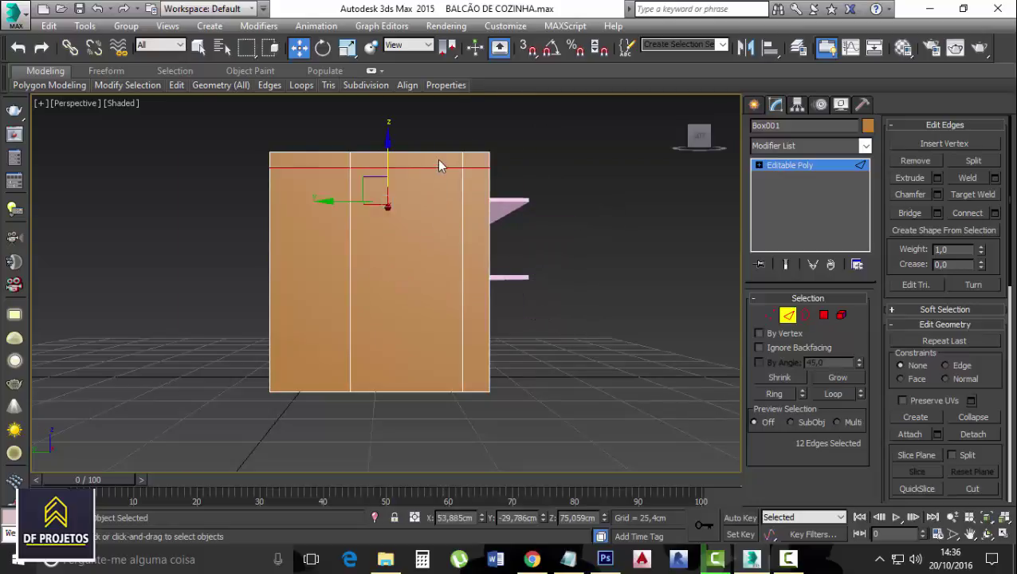
- Remove the two short vertical edges above the new edge loop on the counter's end face
{"action": "scroll", "coordinate": [439, 165], "scroll_direction": "up", "scroll_amount": 5}
{"action": "left_click", "coordinate": [523, 153]}
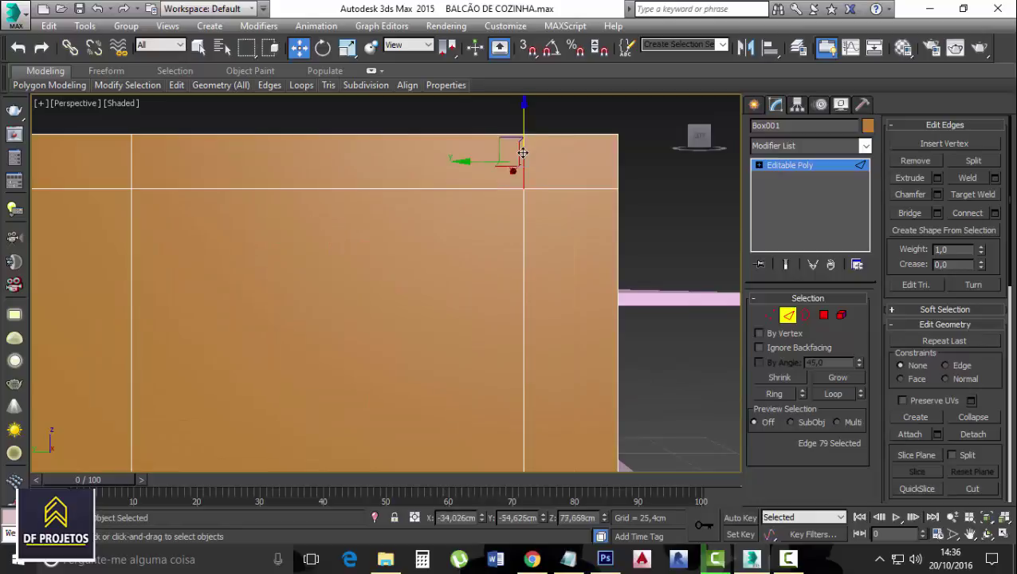
{"action": "left_click", "coordinate": [131, 159]}
{"action": "left_click", "coordinate": [195, 183]}
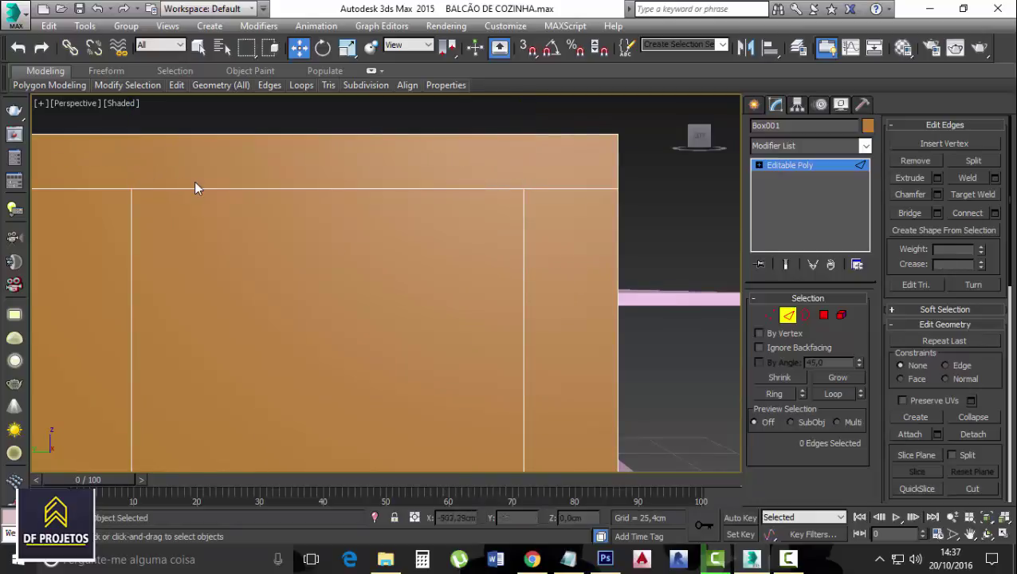
- Extrude the narrow top strip polygon of the counter's end face outward by about 79 cm
{"action": "scroll", "coordinate": [399, 201], "scroll_direction": "down", "scroll_amount": 5}
{"action": "mouse_move", "coordinate": [418, 209]}
{"action": "middle_mouse_down", "text": "alt"}
{"action": "mouse_move", "coordinate": [440, 211]}
{"action": "mouse_move", "coordinate": [424, 224]}
{"action": "middle_mouse_up", "text": "alt"}
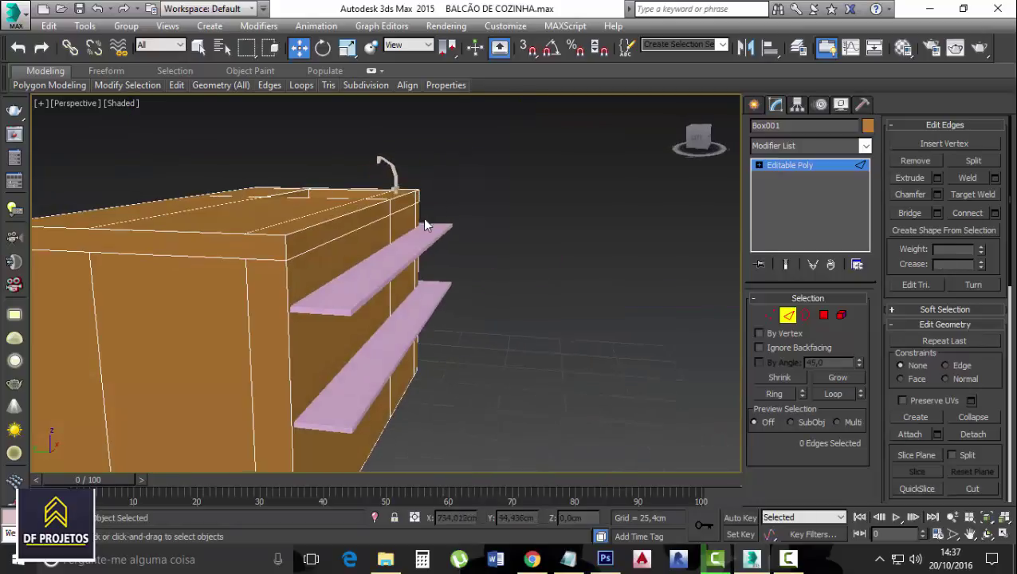
{"action": "scroll", "coordinate": [424, 224], "scroll_direction": "down", "scroll_amount": 5}
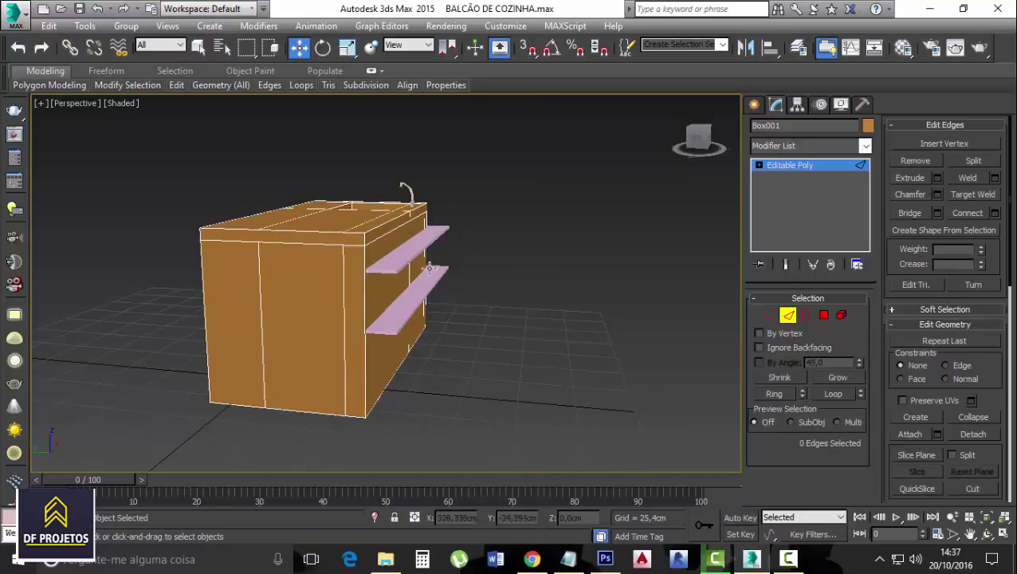
{"action": "left_click", "coordinate": [822, 314]}
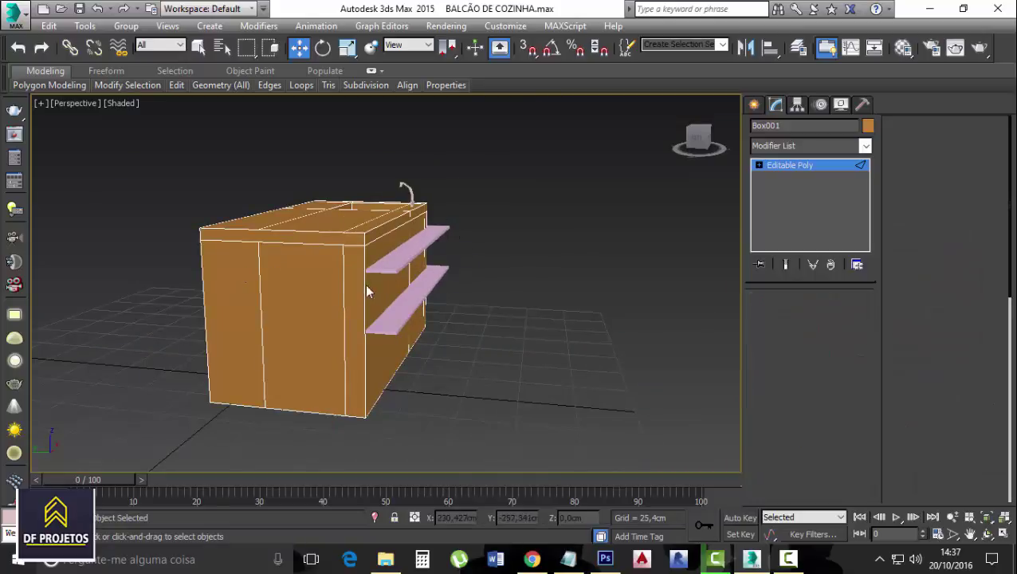
{"action": "left_click", "coordinate": [324, 239]}
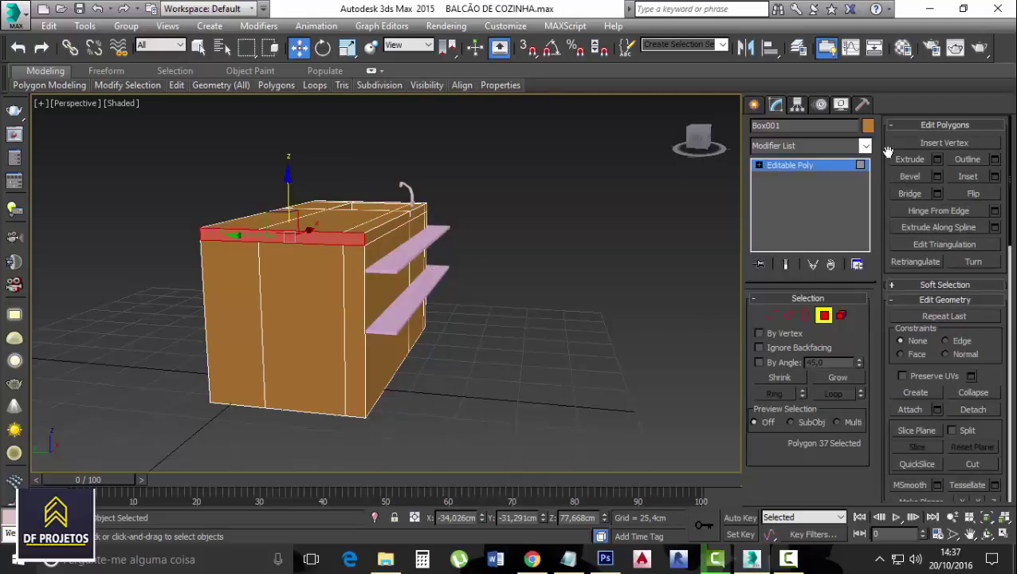
{"action": "left_click", "coordinate": [938, 160]}
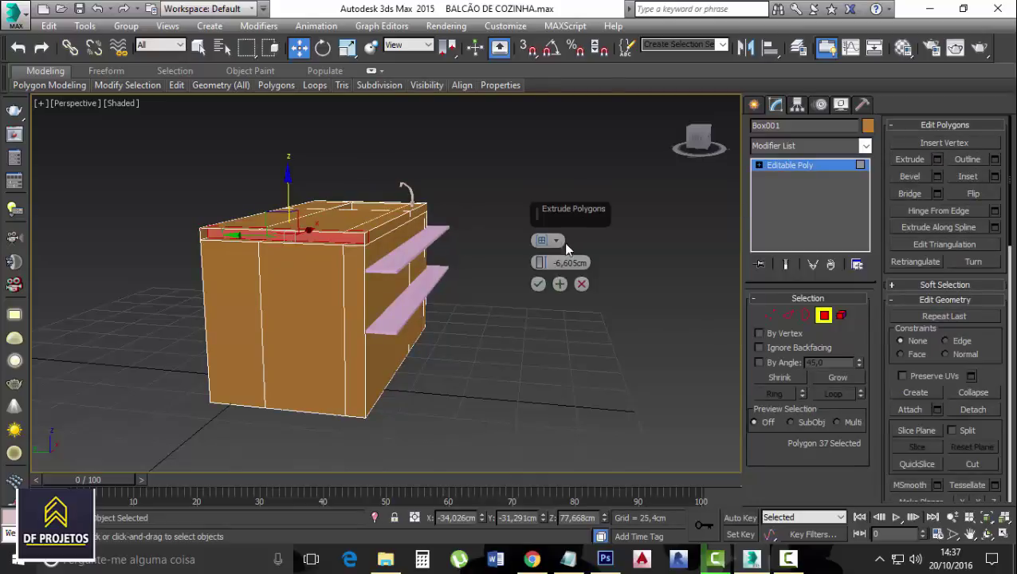
{"action": "left_click_drag", "start_coordinate": [541, 262], "coordinate": [533, 155]}
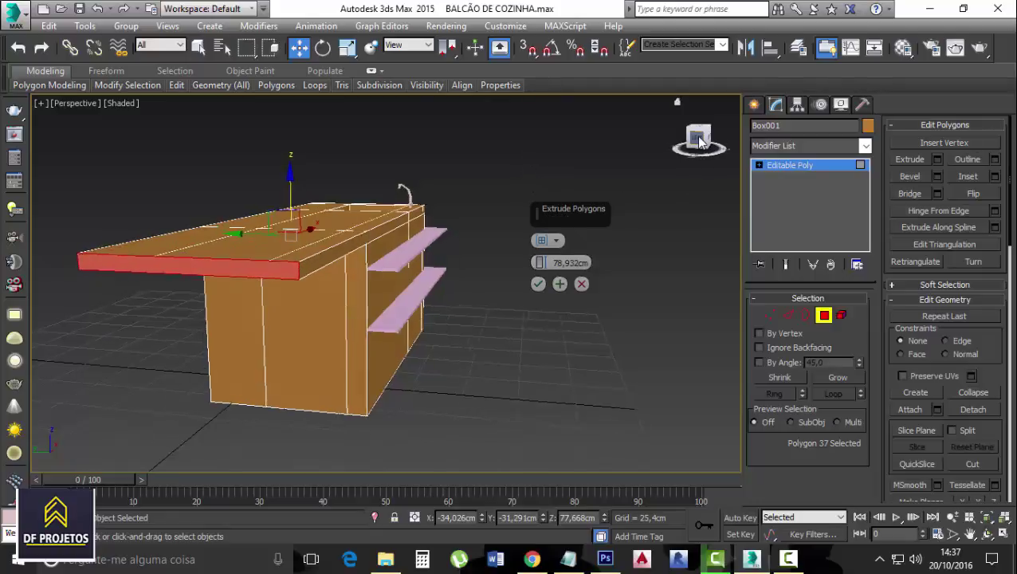
- Lengthen the countertop extrusion to about 90.8 cm and apply it
{"action": "left_click", "coordinate": [706, 145]}
{"action": "left_click", "coordinate": [713, 141]}
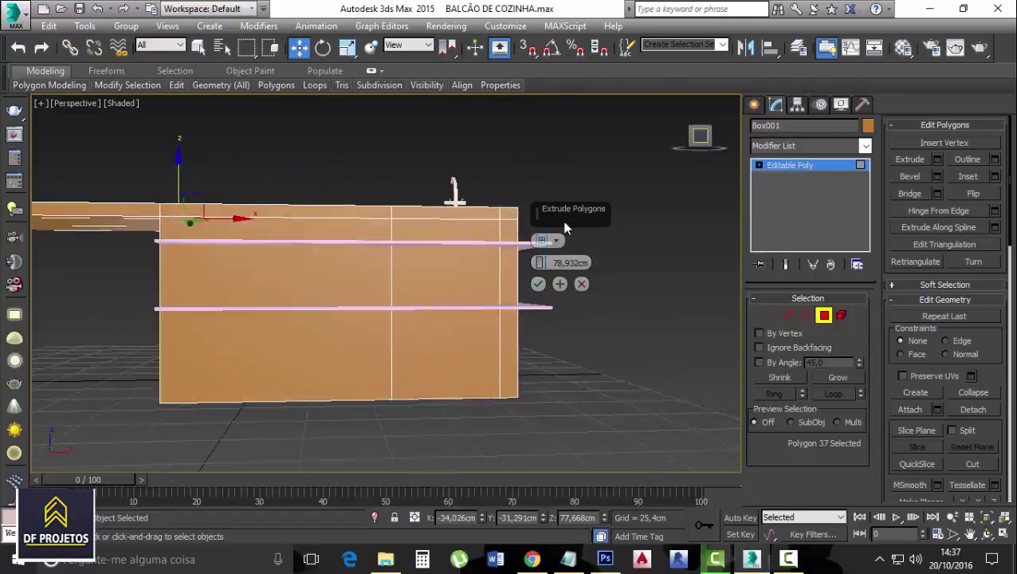
{"action": "middle_click_drag", "start_coordinate": [485, 230], "coordinate": [530, 248]}
{"action": "scroll", "coordinate": [383, 231], "scroll_direction": "down", "scroll_amount": 2}
{"action": "middle_click_drag", "start_coordinate": [340, 227], "coordinate": [385, 246]}
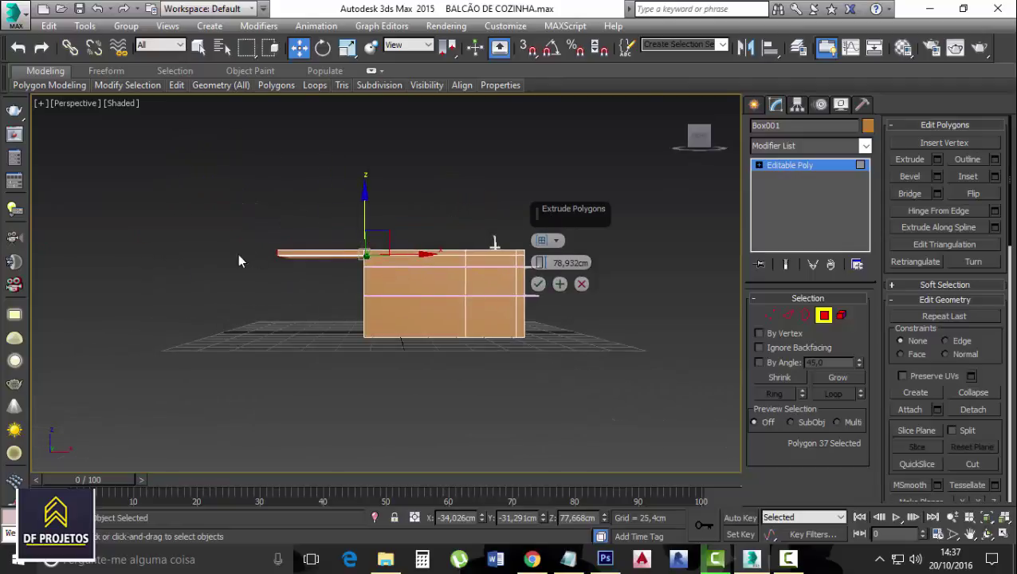
{"action": "left_click_drag", "start_coordinate": [541, 261], "coordinate": [542, 241]}
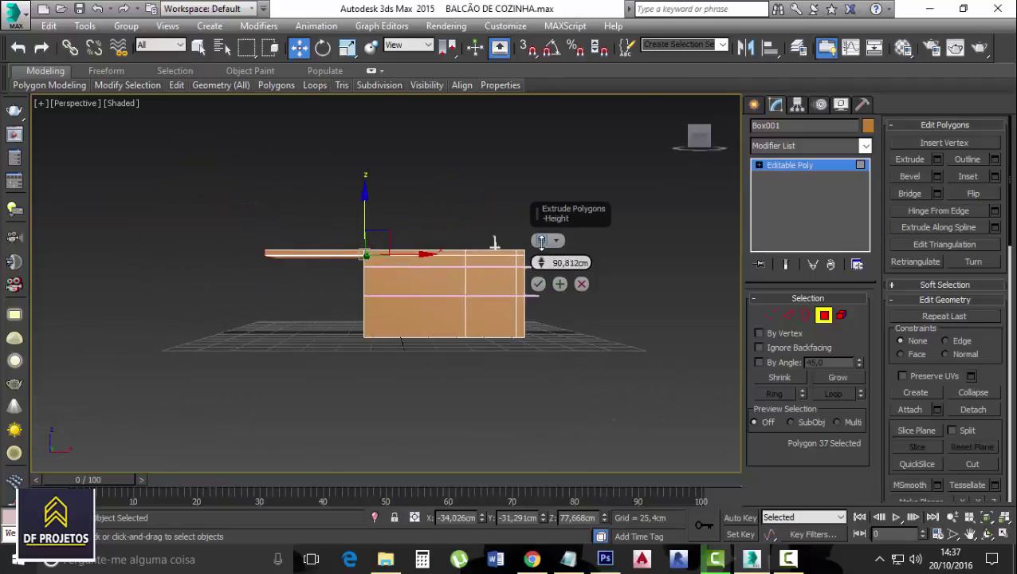
{"action": "left_click", "coordinate": [538, 285]}
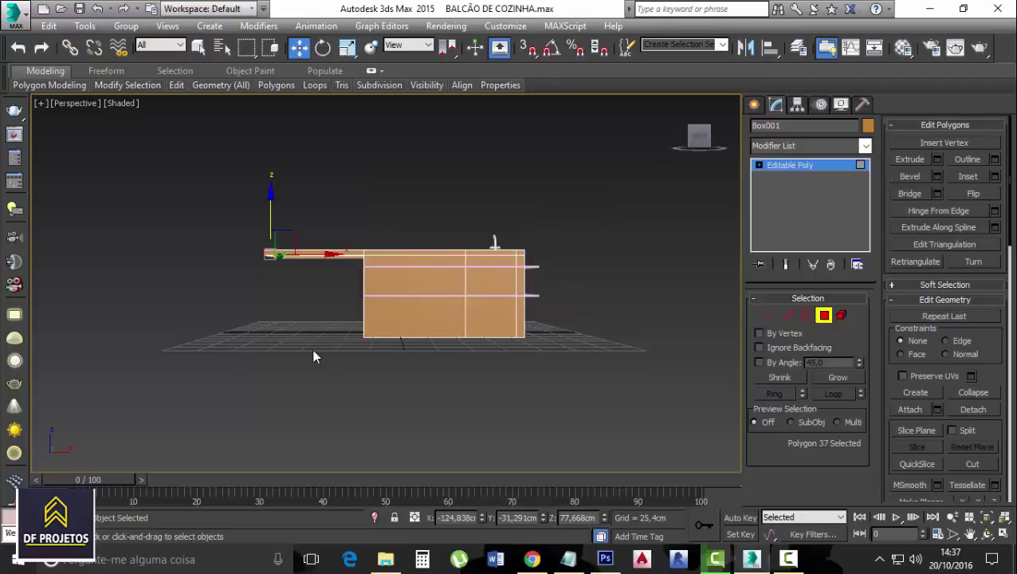
- Select all lengthwise edges of the countertop extension in Edge mode, working from the underside
{"action": "left_click", "coordinate": [697, 151]}
{"action": "scroll", "coordinate": [343, 319], "scroll_direction": "up", "scroll_amount": 5}
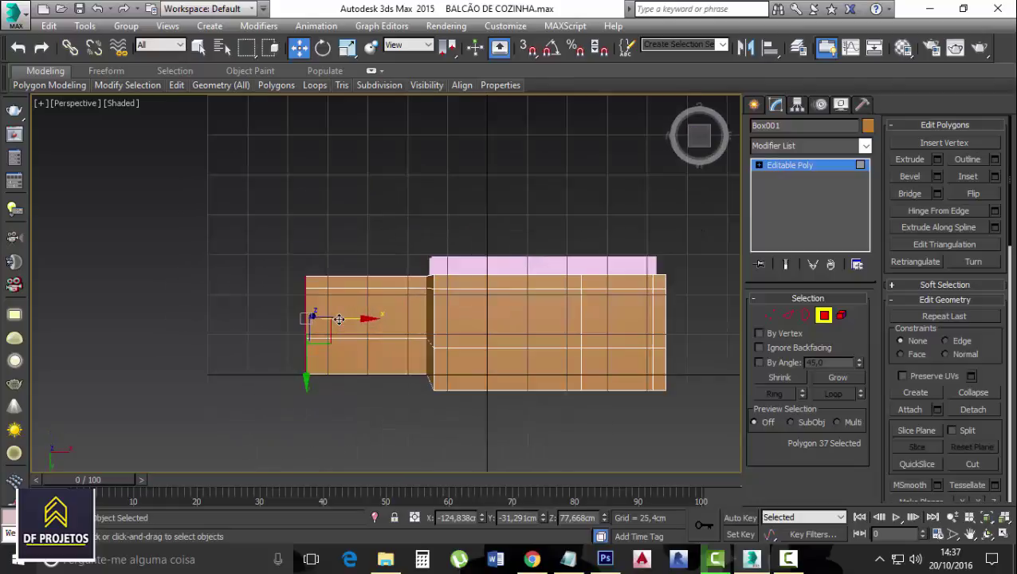
{"action": "left_click_drag", "start_coordinate": [407, 451], "coordinate": [415, 456]}
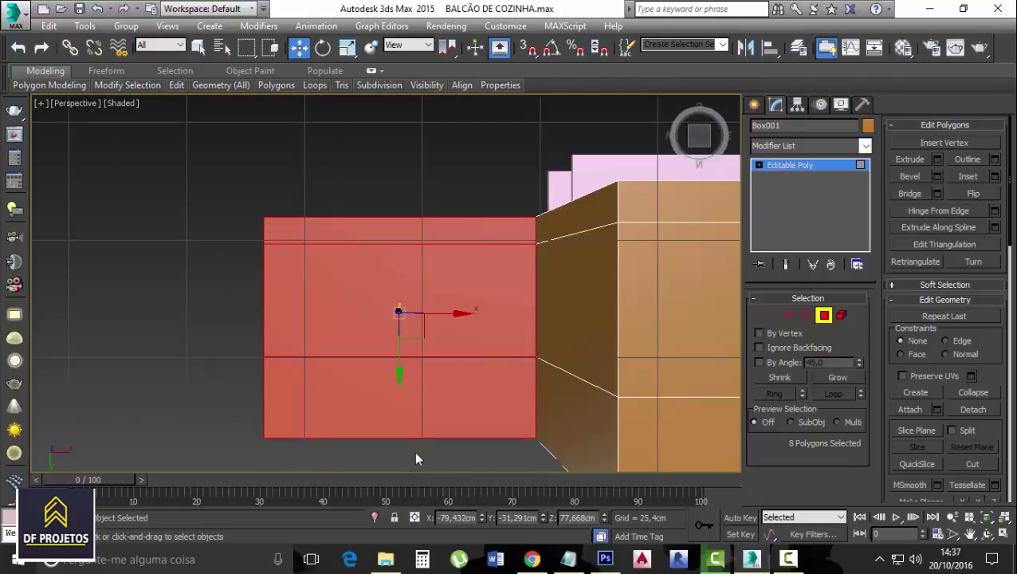
{"action": "left_click", "coordinate": [789, 315]}
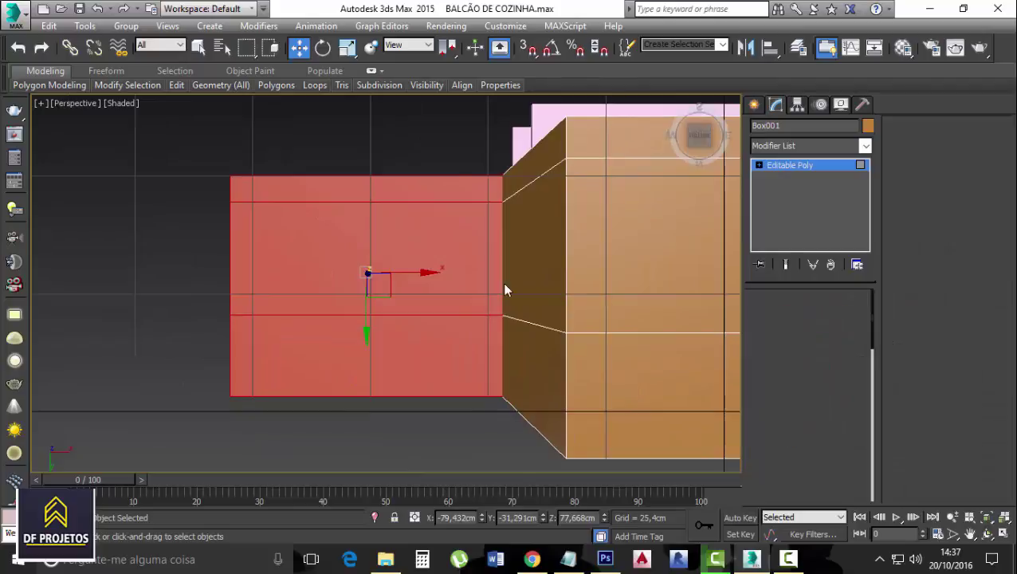
{"action": "left_click_drag", "start_coordinate": [356, 153], "coordinate": [400, 424]}
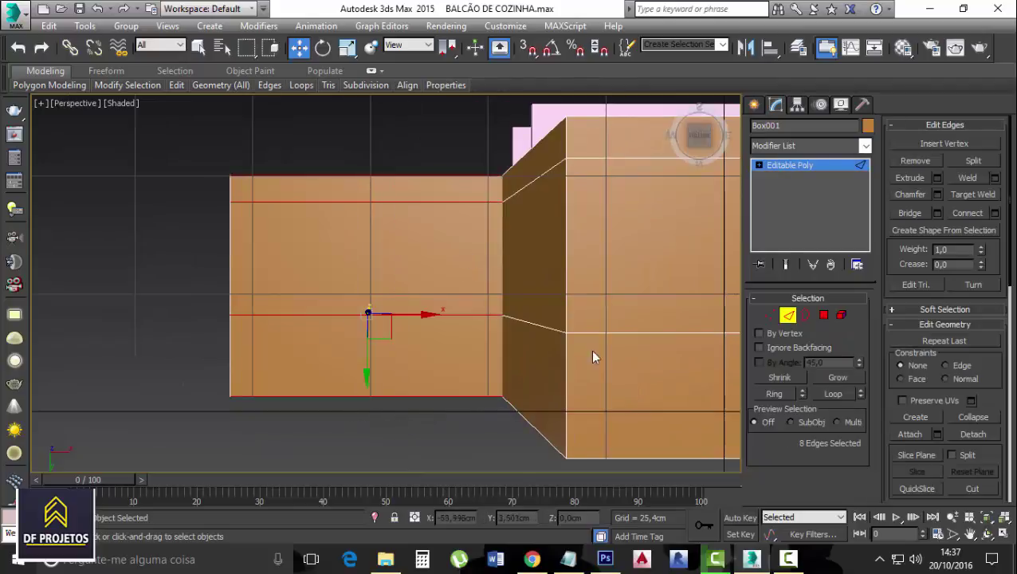
{"action": "left_click", "coordinate": [995, 213]}
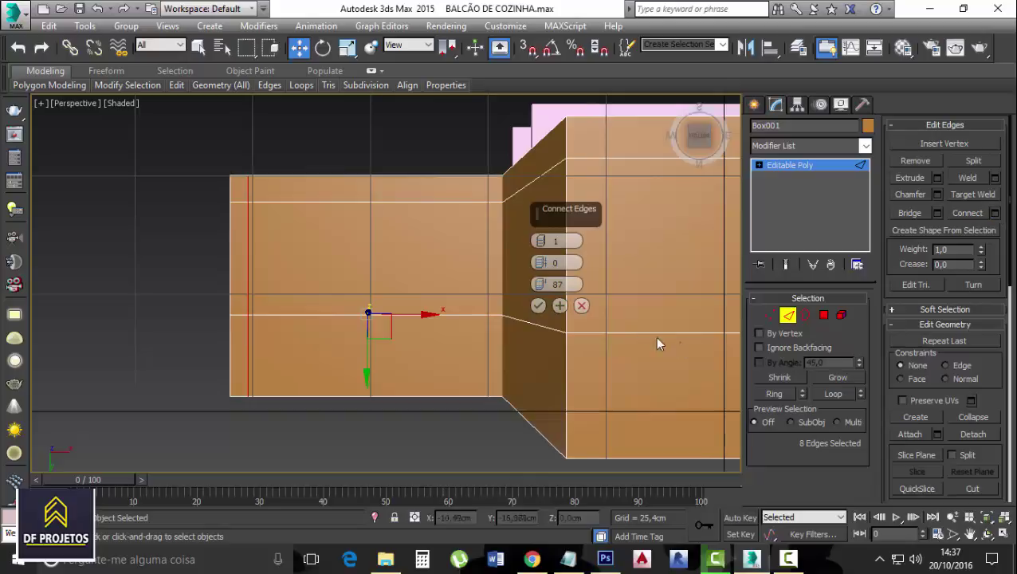
{"action": "left_click", "coordinate": [581, 306]}
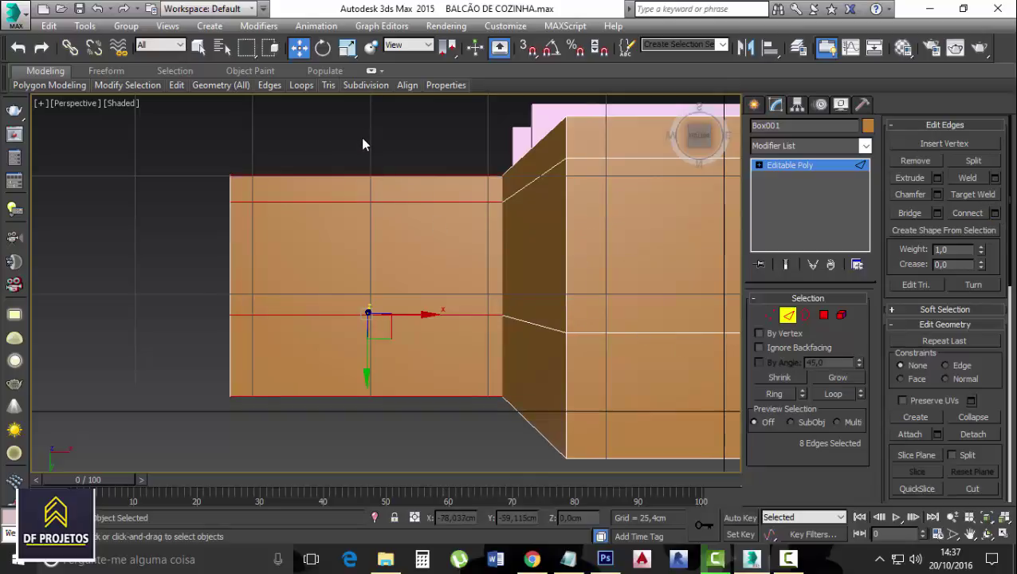
{"action": "left_click", "coordinate": [371, 128]}
{"action": "key", "text": "ctrl+z"}
- Connect the extension's lengthwise edges with 1 segment, pinch 0 and slide 87, near its free end
{"action": "left_click", "coordinate": [995, 213]}
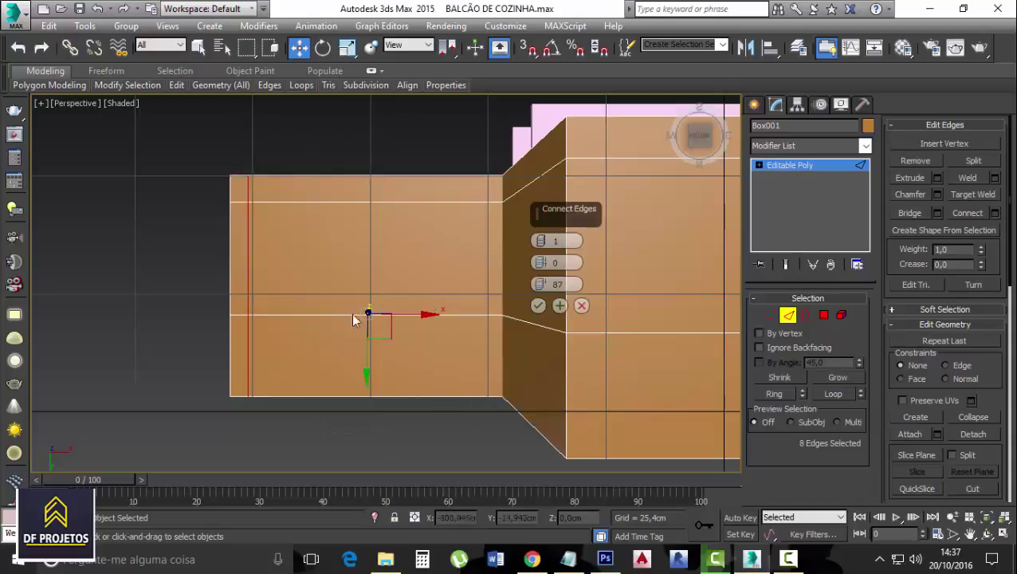
{"action": "left_click", "coordinate": [538, 305]}
- Remove the two short edges that divide the narrow end strip on the underside of the countertop extension
{"action": "scroll", "coordinate": [182, 261], "scroll_direction": "up", "scroll_amount": 2}
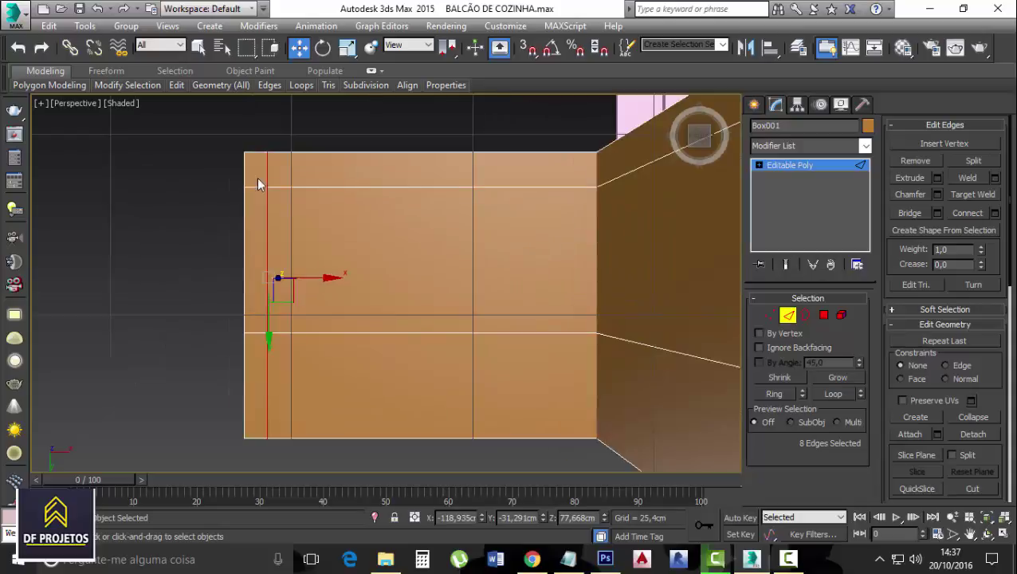
{"action": "left_click", "coordinate": [252, 187]}
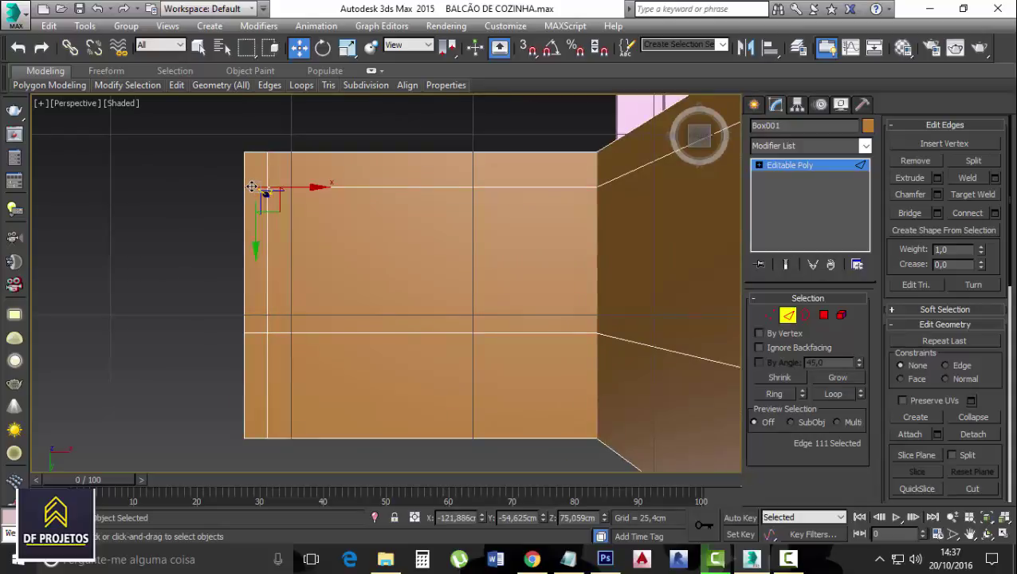
{"action": "left_click", "coordinate": [253, 332], "text": "ctrl"}
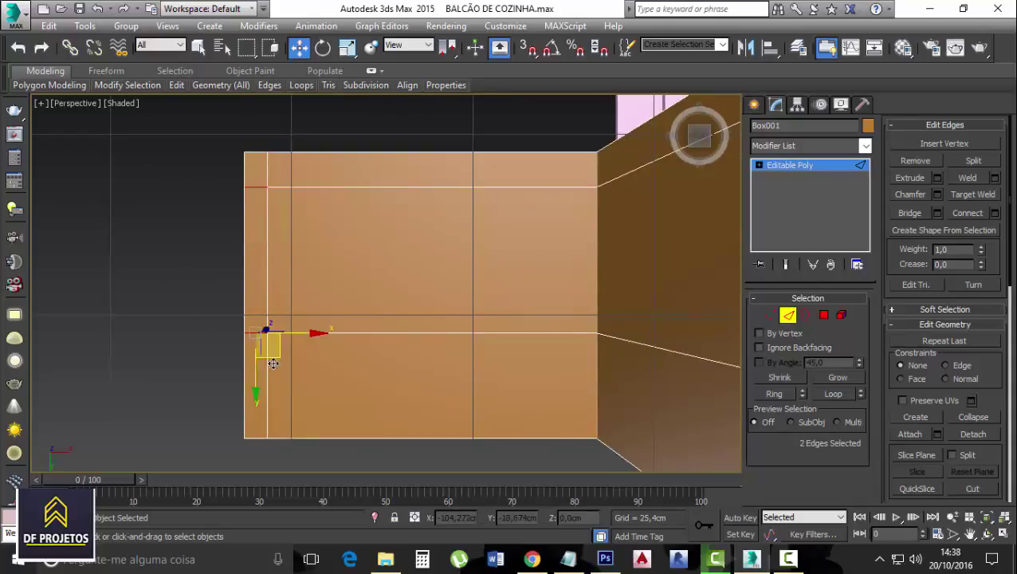
{"action": "left_click", "coordinate": [279, 366]}
{"action": "scroll", "coordinate": [279, 366], "scroll_direction": "down", "scroll_amount": 2}
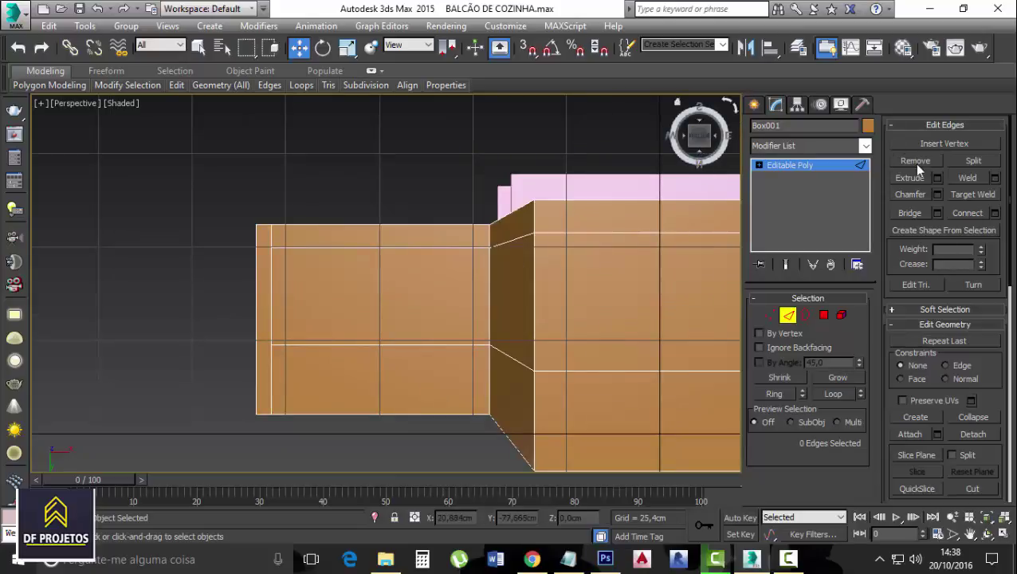
- Select the undivided end strip polygon on the extension's underside in Polygon mode and start extruding it downward as a leg
{"action": "left_click", "coordinate": [824, 315]}
{"action": "left_click", "coordinate": [326, 311]}
{"action": "left_click", "coordinate": [263, 268]}
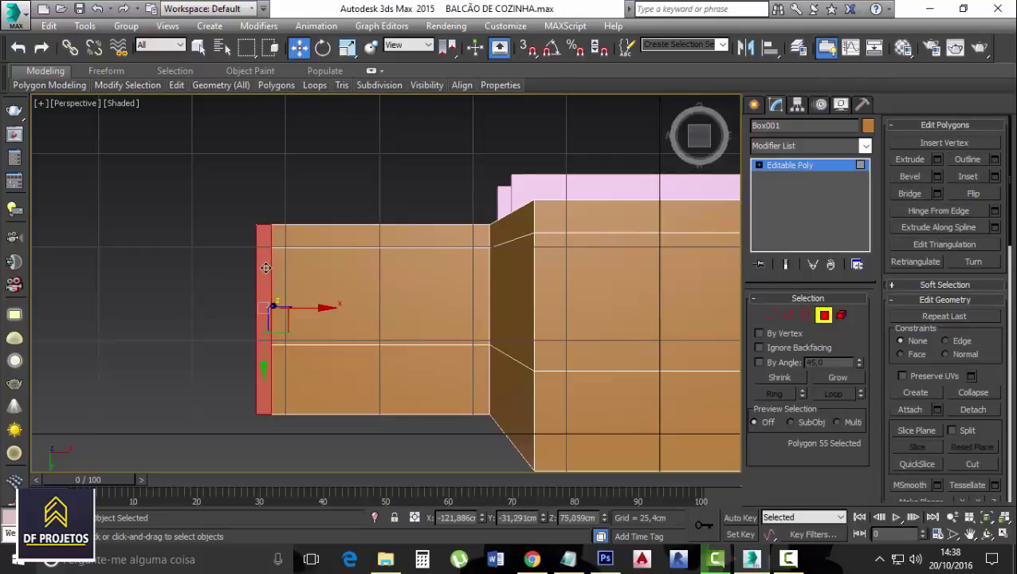
{"action": "left_click", "coordinate": [938, 159]}
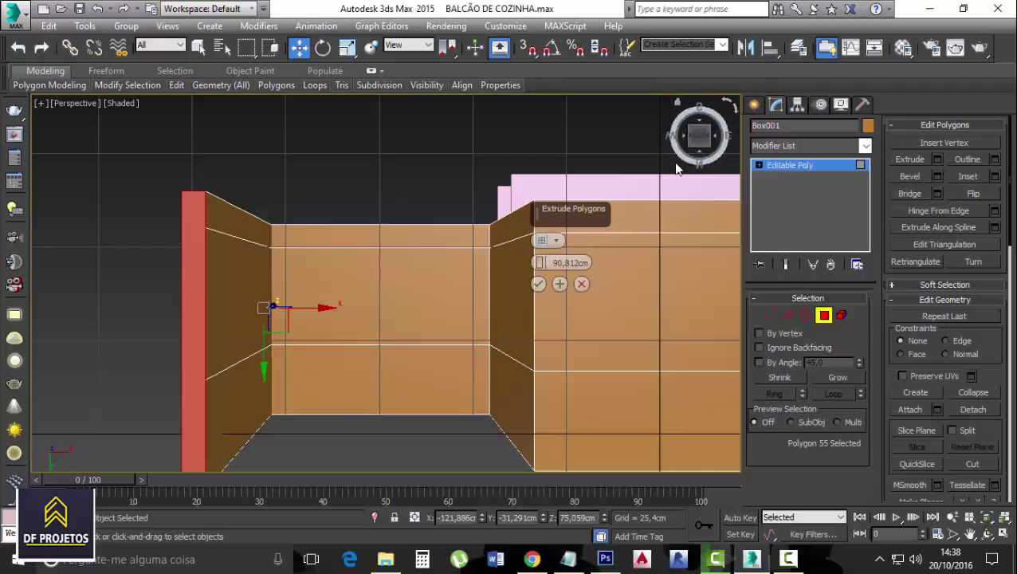
- Set the leg's extrusion height to about 75 cm so it ends at floor level, judging it in a wireframe Left view
{"action": "key", "text": "l"}
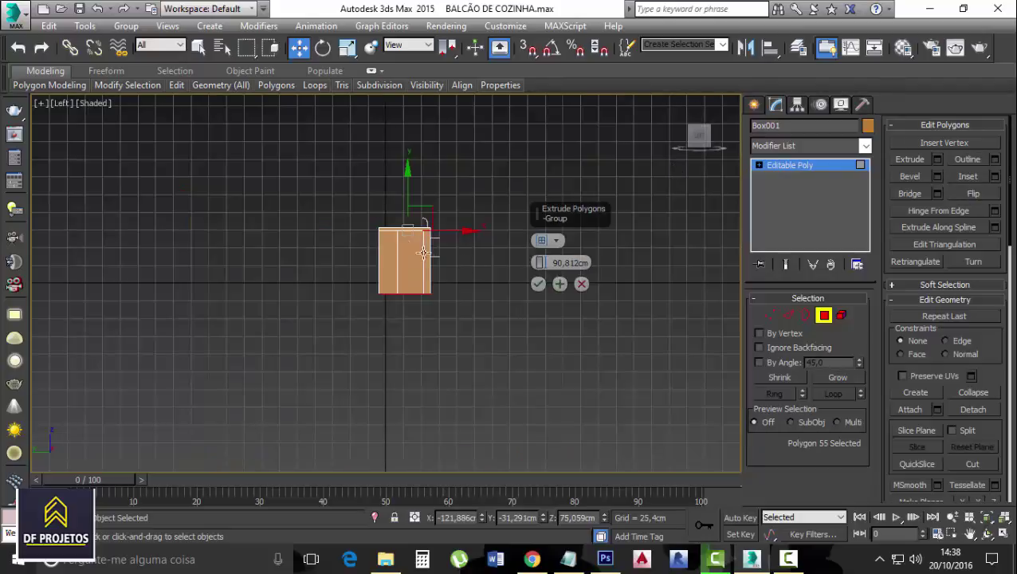
{"action": "scroll", "coordinate": [400, 240], "scroll_direction": "up", "scroll_amount": 5}
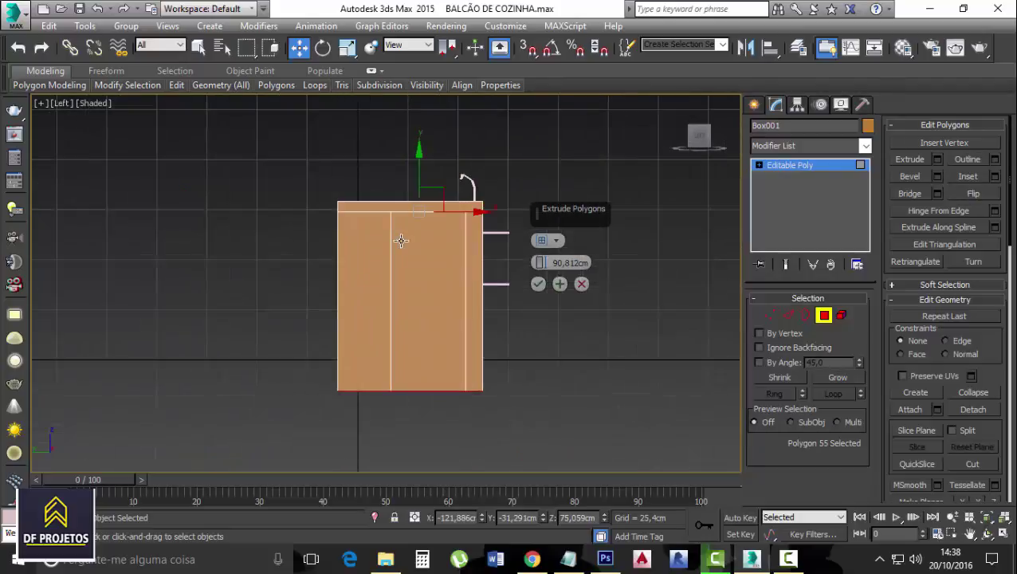
{"action": "left_click", "coordinate": [716, 139]}
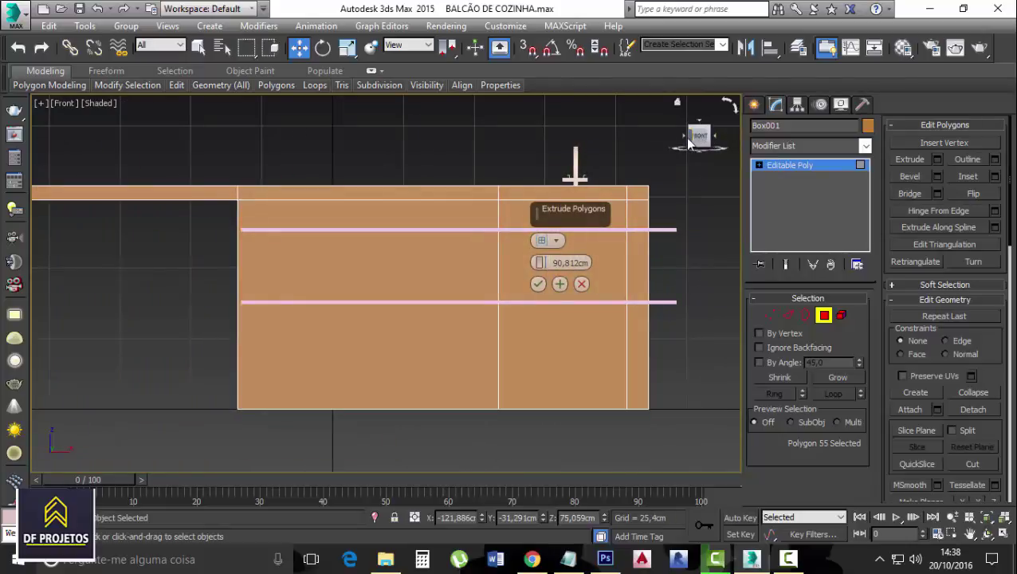
{"action": "left_click", "coordinate": [701, 137]}
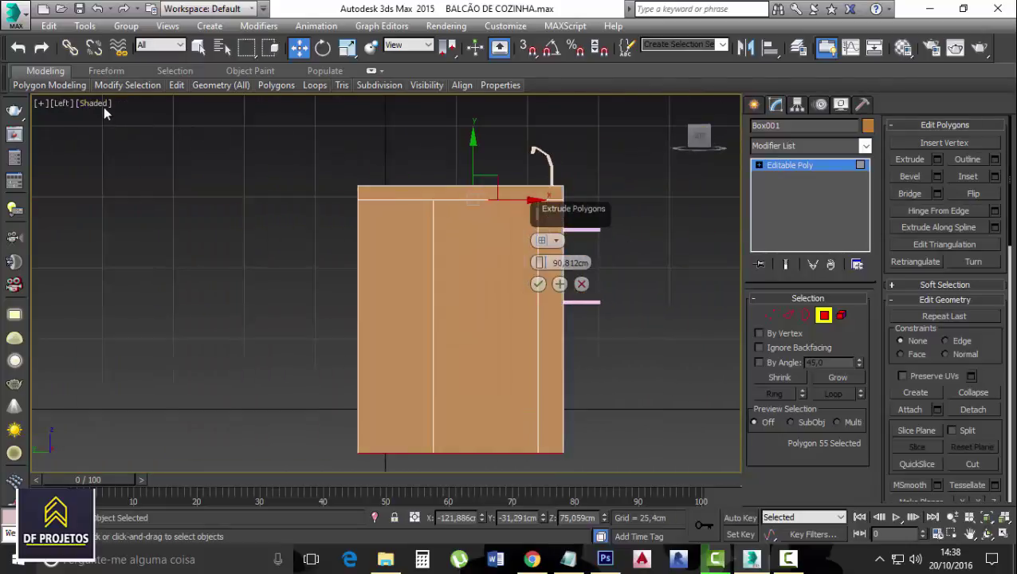
{"action": "left_click", "coordinate": [103, 106]}
{"action": "left_click", "coordinate": [156, 224]}
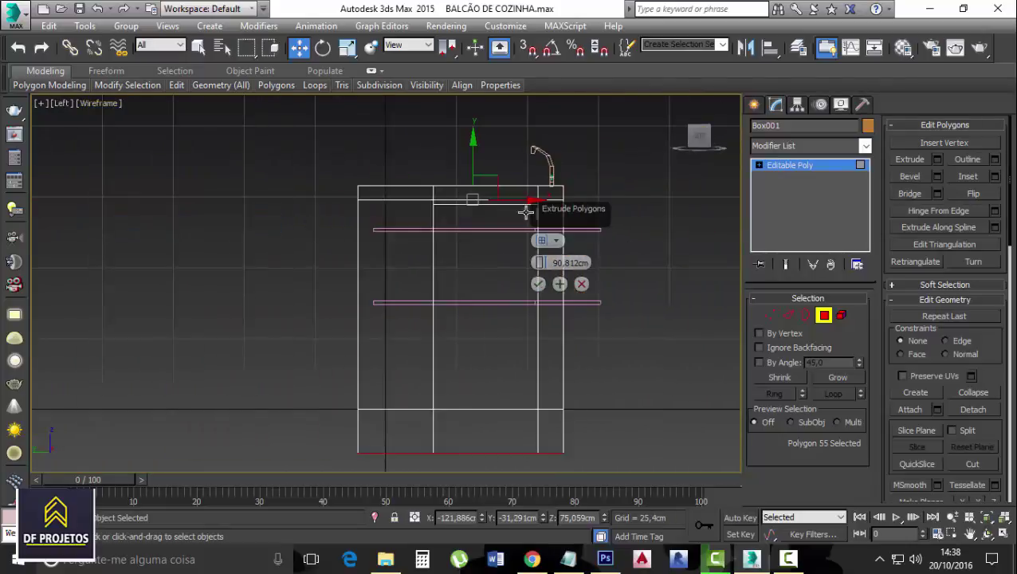
{"action": "left_click_drag", "start_coordinate": [571, 226], "coordinate": [694, 235]}
{"action": "middle_click_drag", "start_coordinate": [619, 328], "coordinate": [593, 260]}
{"action": "left_click_drag", "start_coordinate": [664, 274], "coordinate": [660, 317]}
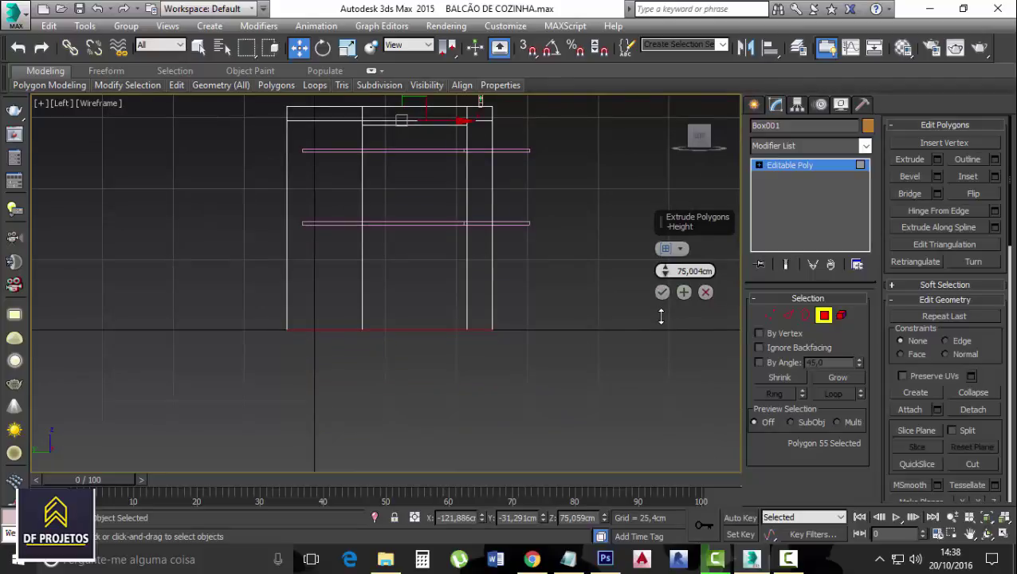
- Check the leg's foot against the counter's base in the Front view and apply the extrusion to the end strip polygon
{"action": "left_click", "coordinate": [549, 345]}
{"action": "left_click", "coordinate": [718, 137]}
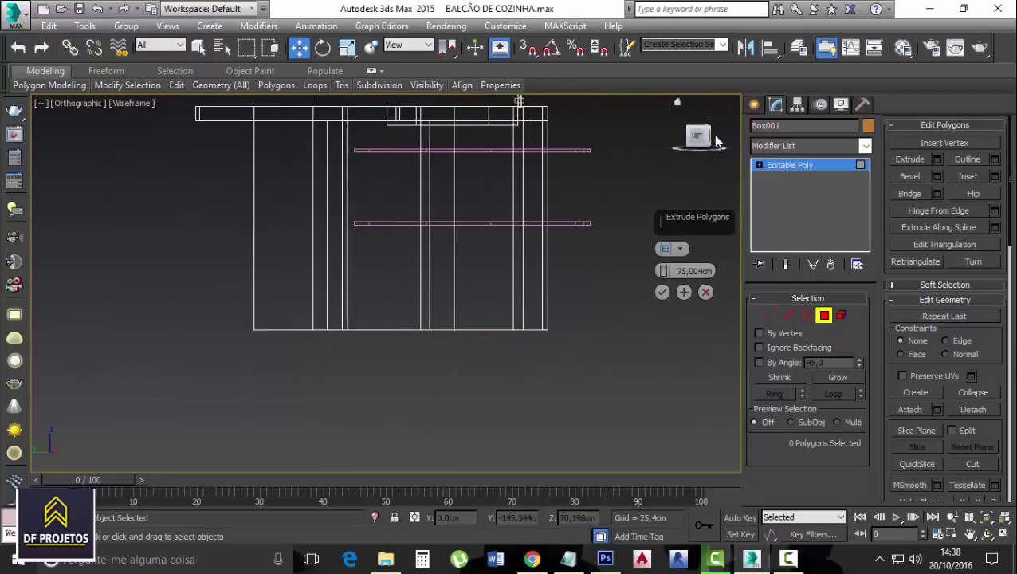
{"action": "scroll", "coordinate": [602, 266], "scroll_direction": "down", "scroll_amount": 3}
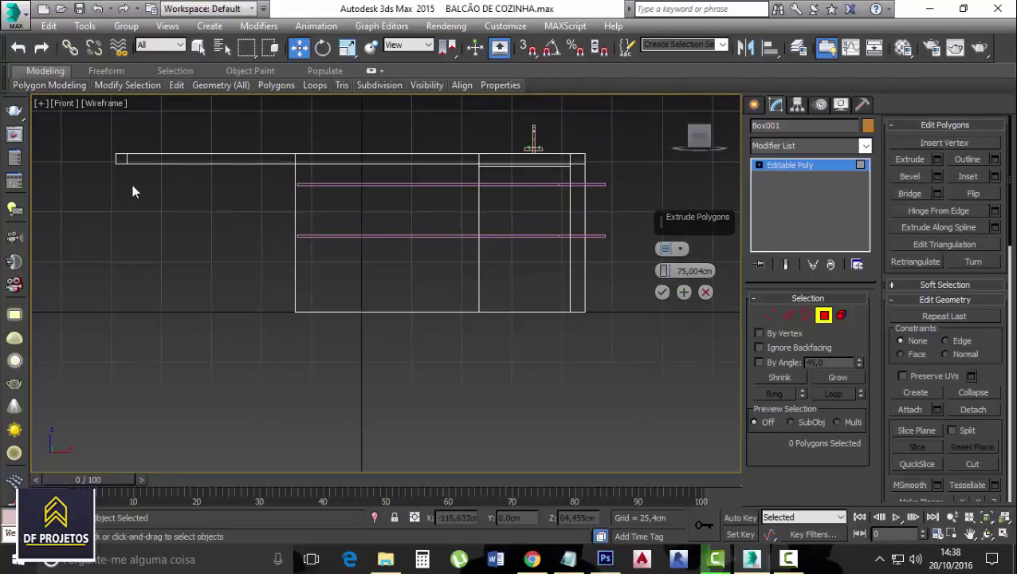
{"action": "middle_click_drag", "start_coordinate": [196, 243], "coordinate": [184, 136], "text": "alt"}
{"action": "left_click", "coordinate": [174, 116]}
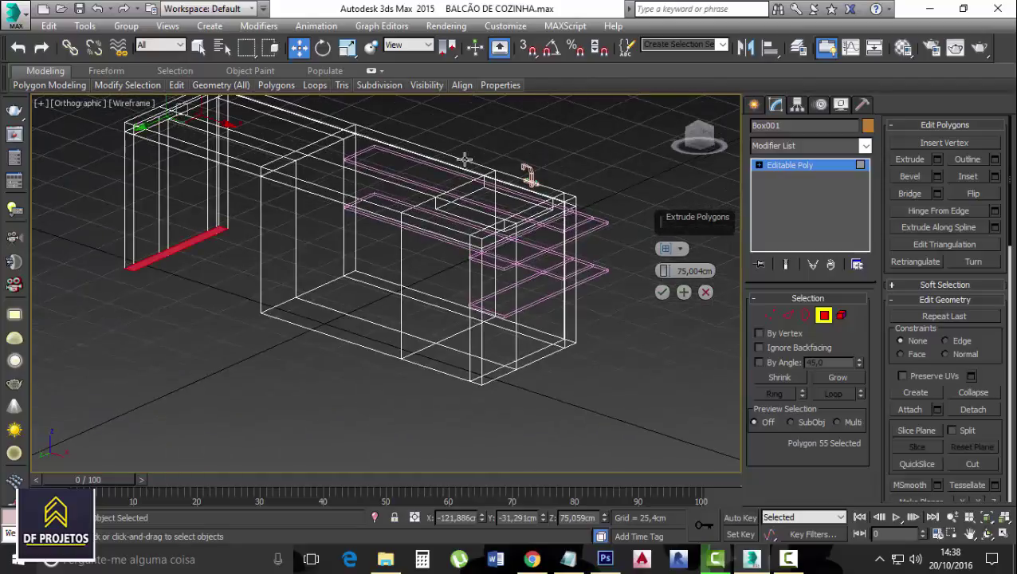
{"action": "left_click", "coordinate": [693, 139]}
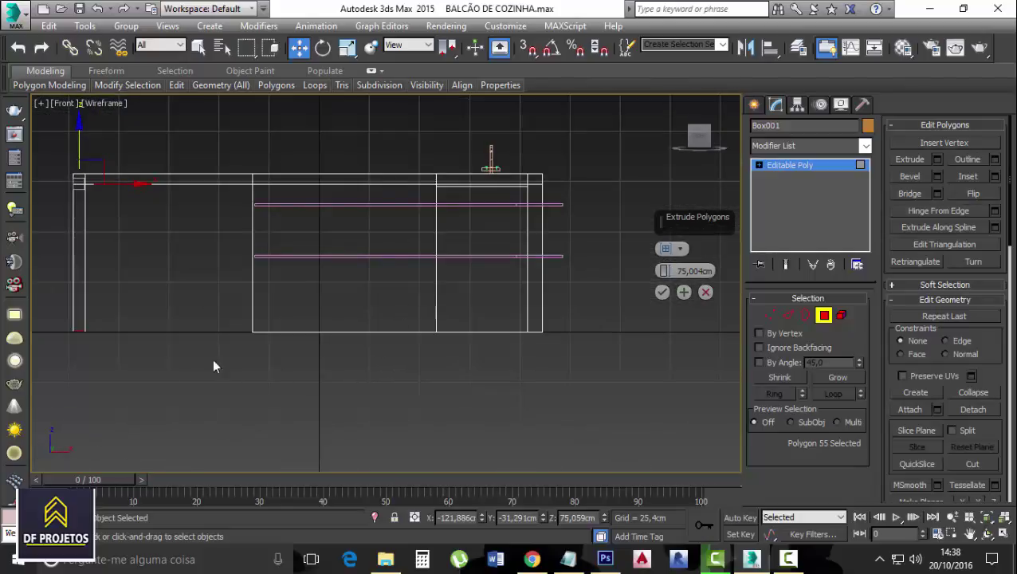
{"action": "scroll", "coordinate": [57, 316], "scroll_direction": "up", "scroll_amount": 3}
{"action": "middle_click_drag", "start_coordinate": [56, 317], "coordinate": [265, 316]}
{"action": "scroll", "coordinate": [266, 316], "scroll_direction": "down", "scroll_amount": 5}
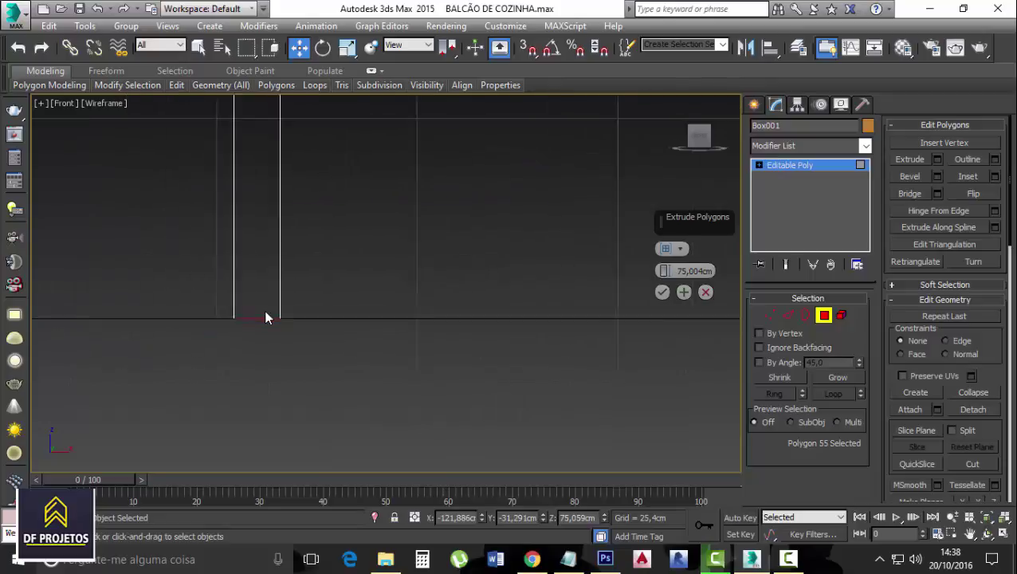
{"action": "scroll", "coordinate": [457, 327], "scroll_direction": "down", "scroll_amount": 2}
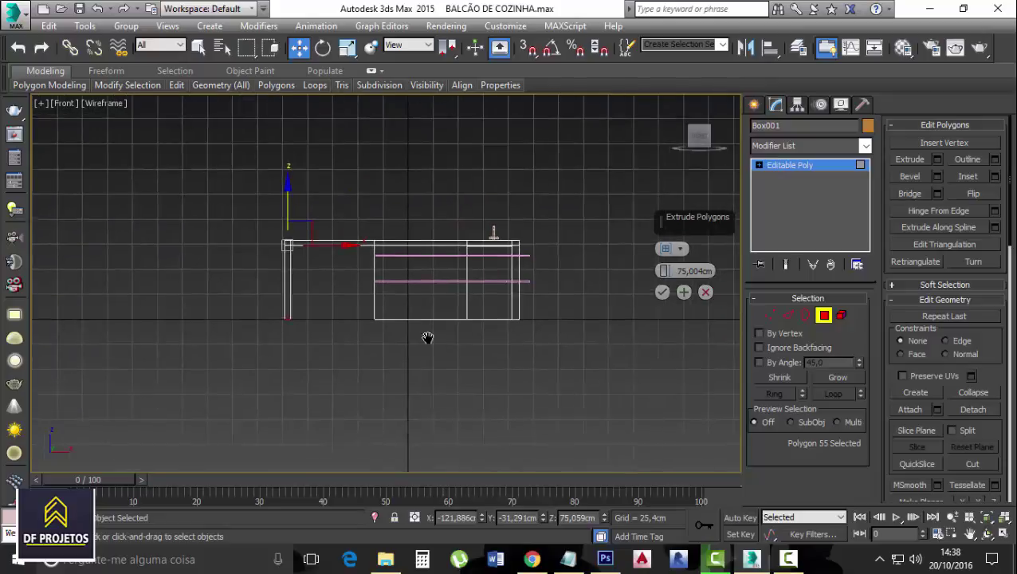
{"action": "left_click", "coordinate": [662, 292]}
{"action": "left_click", "coordinate": [522, 373]}
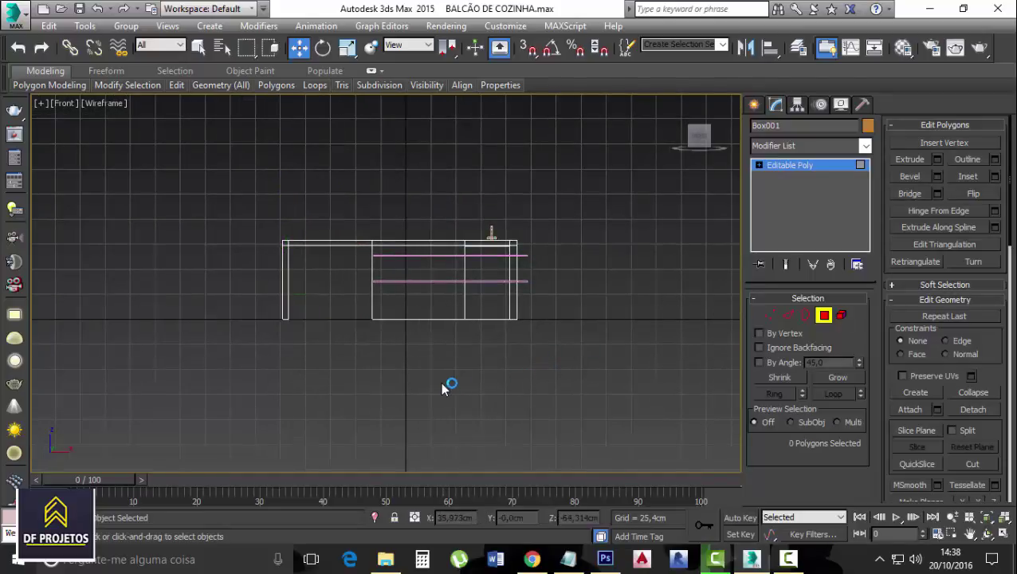
- Show the whole counter shaded in an angled Perspective view, then leave Polygon mode and deselect the counter
{"action": "key", "text": "p"}
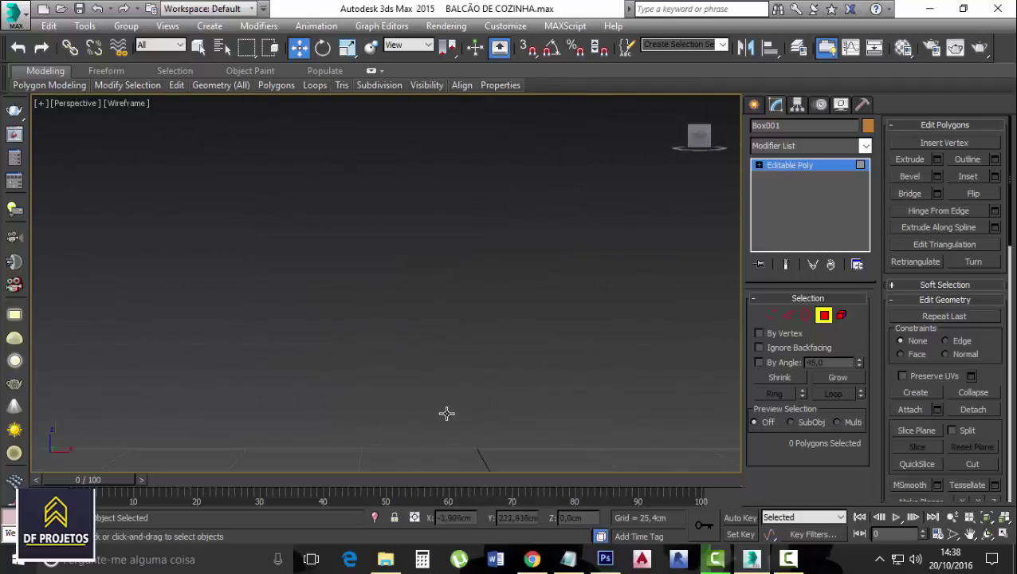
{"action": "key", "text": "z"}
{"action": "key", "text": "a"}
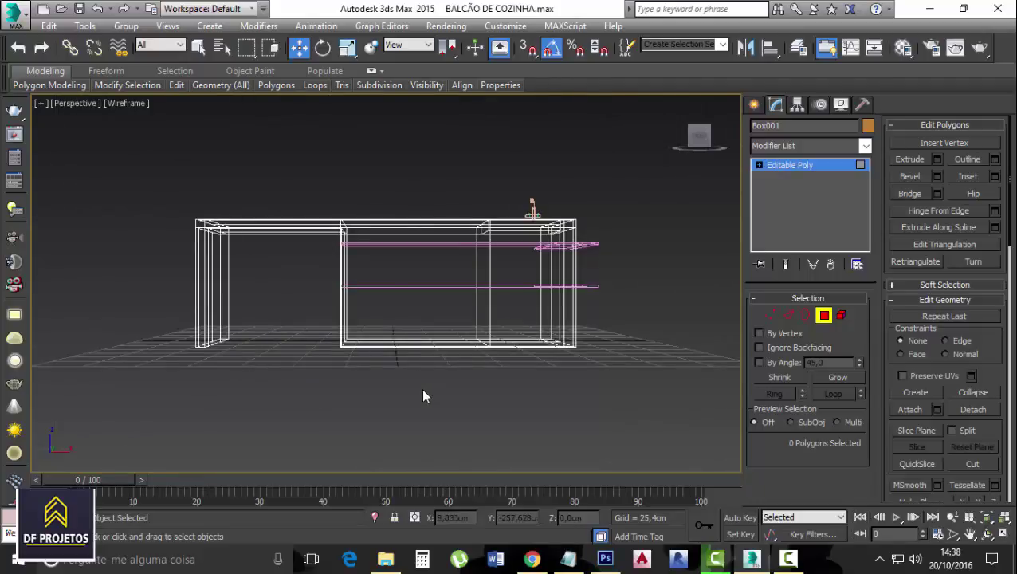
{"action": "middle_click_drag", "start_coordinate": [423, 396], "coordinate": [478, 437], "text": "alt"}
{"action": "left_click", "coordinate": [128, 103]}
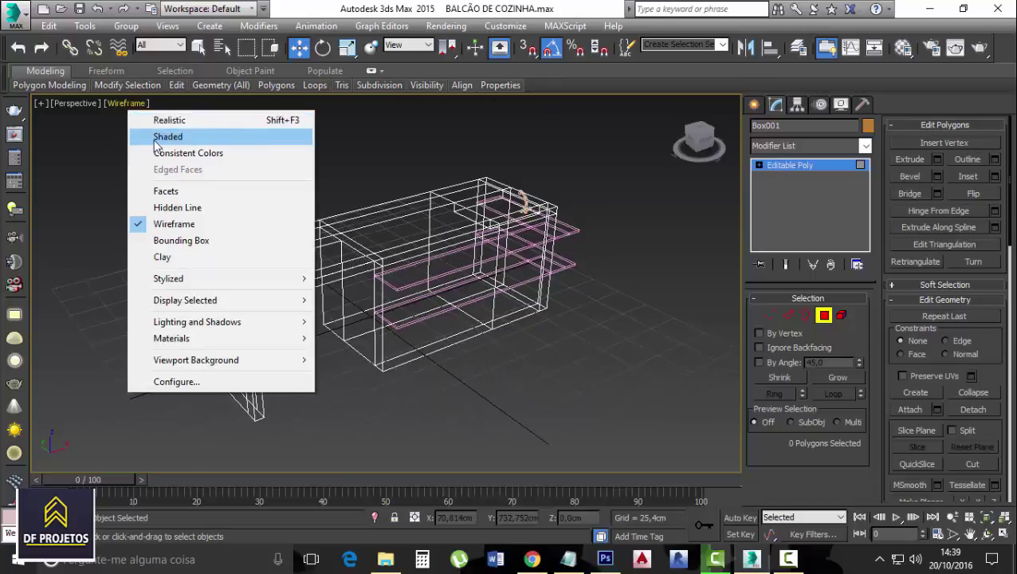
{"action": "left_click", "coordinate": [160, 137]}
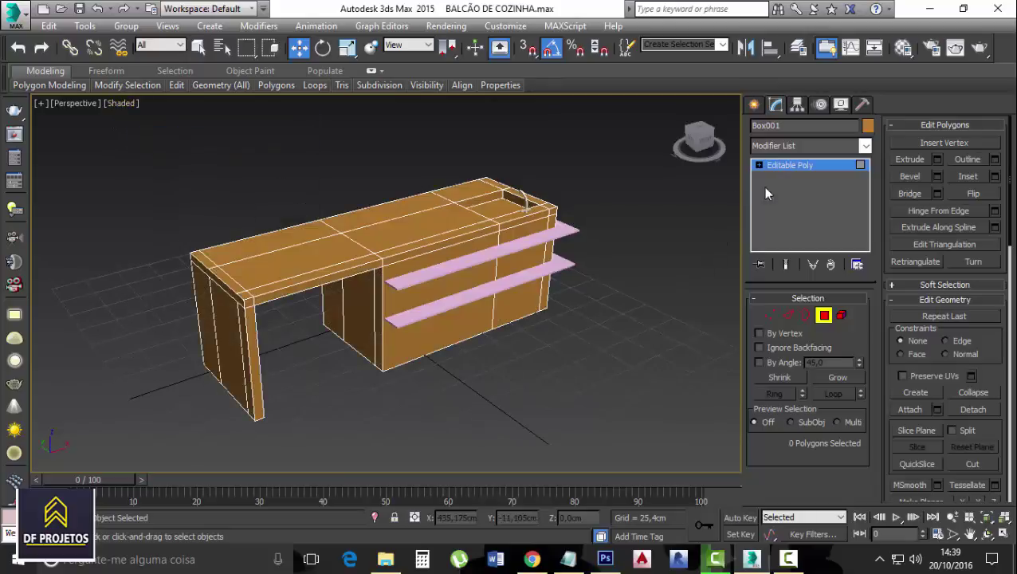
{"action": "left_click", "coordinate": [799, 174]}
{"action": "left_click", "coordinate": [607, 307]}
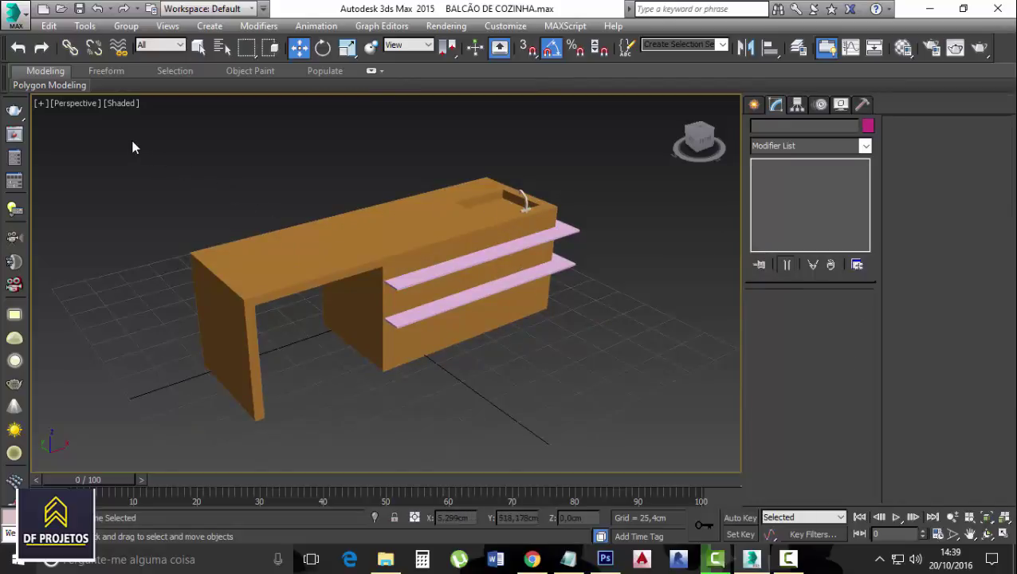
- Select the counter, shelves and faucet together, assign them the light grey custom object color, and deselect everything
{"action": "left_click_drag", "start_coordinate": [400, 297], "coordinate": [603, 456]}
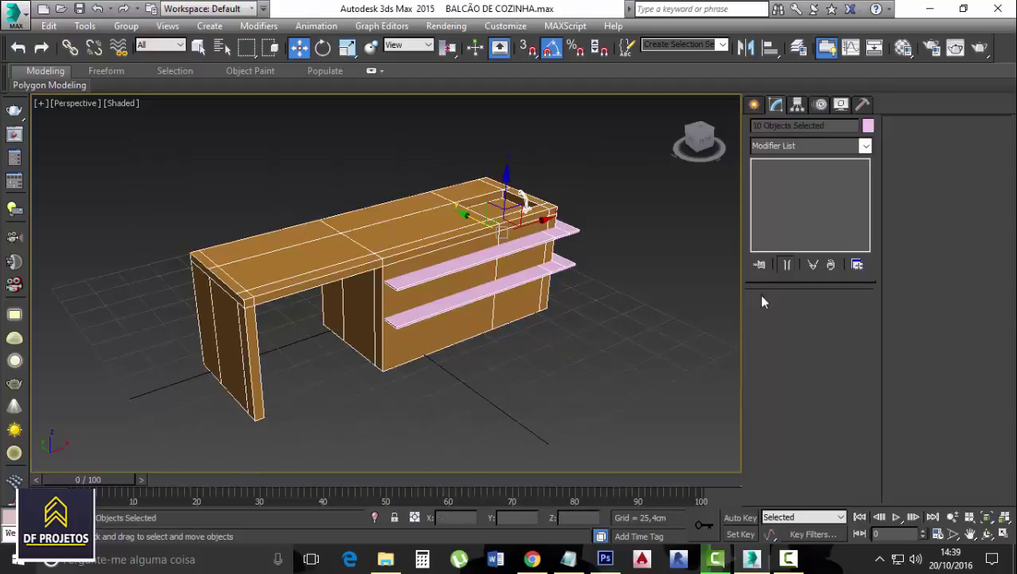
{"action": "left_click", "coordinate": [868, 126]}
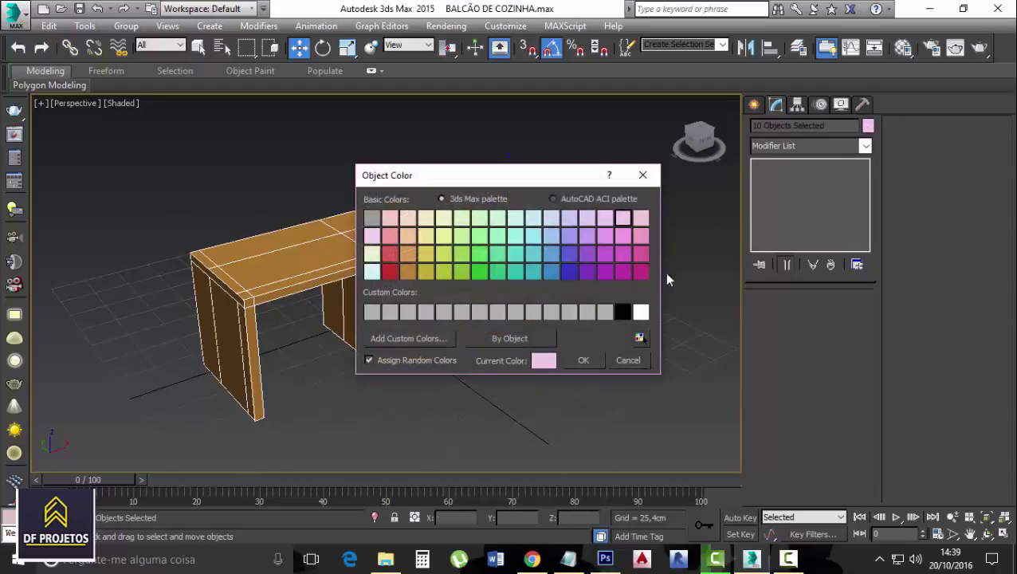
{"action": "left_click", "coordinate": [606, 314]}
{"action": "left_click", "coordinate": [583, 361]}
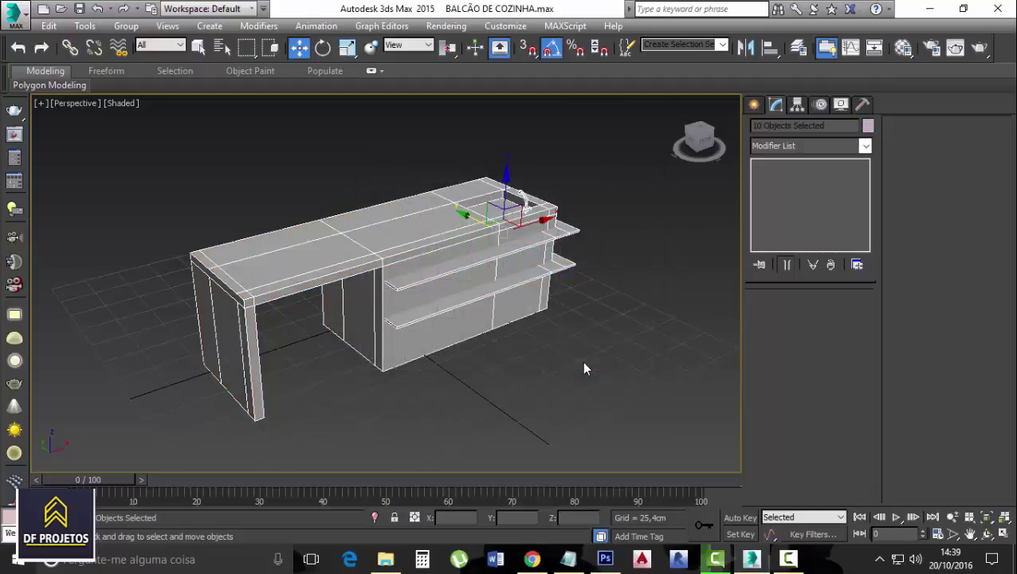
{"action": "left_click", "coordinate": [582, 361]}
{"action": "scroll", "coordinate": [530, 192], "scroll_direction": "up", "scroll_amount": 5}
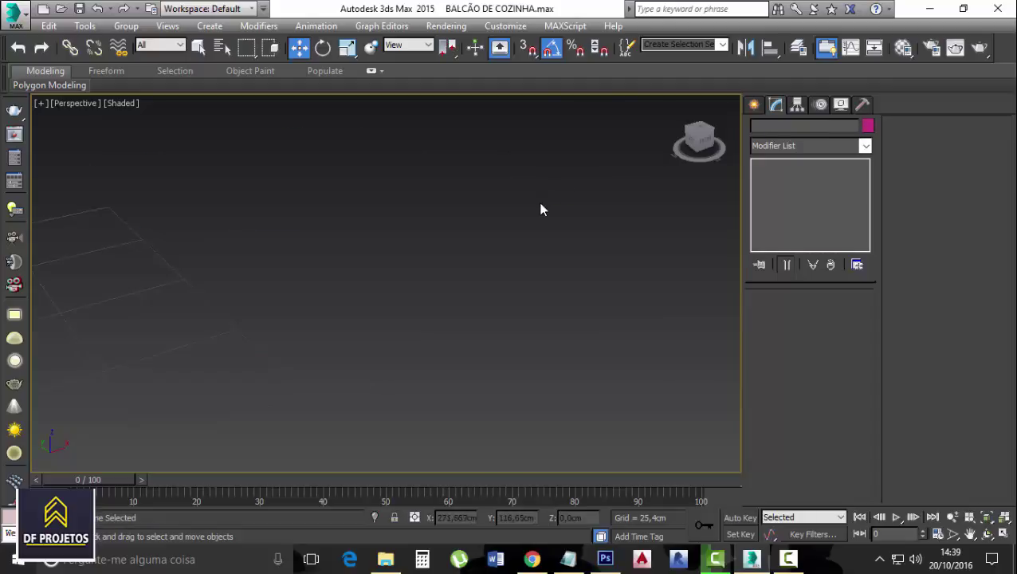
{"action": "scroll", "coordinate": [541, 207], "scroll_direction": "down", "scroll_amount": 10}
{"action": "scroll", "coordinate": [582, 351], "scroll_direction": "up", "scroll_amount": 4}
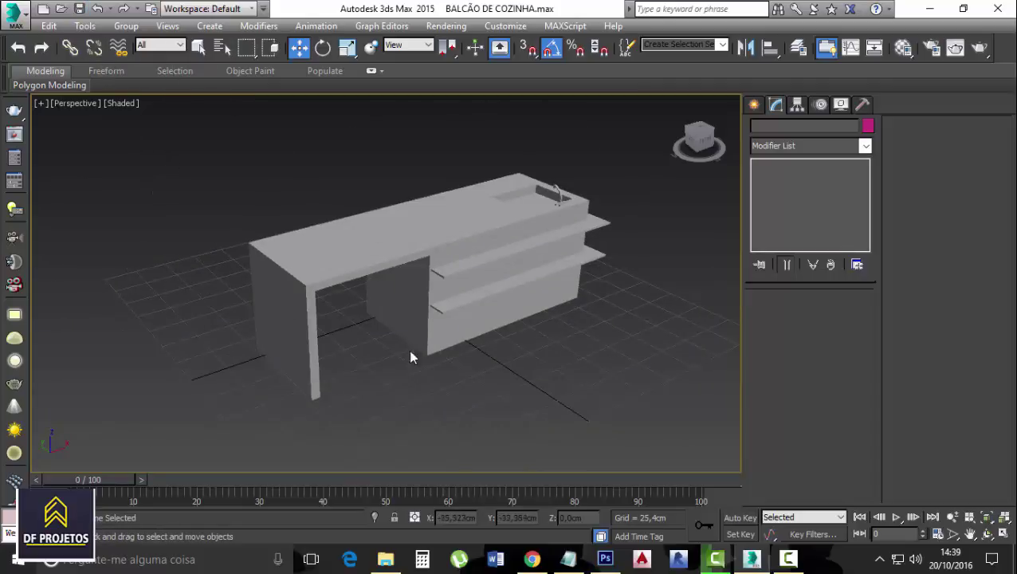
- Create an empty scene with the New All option and save it as BANCO in the scenes folder
{"action": "left_click", "coordinate": [41, 10]}
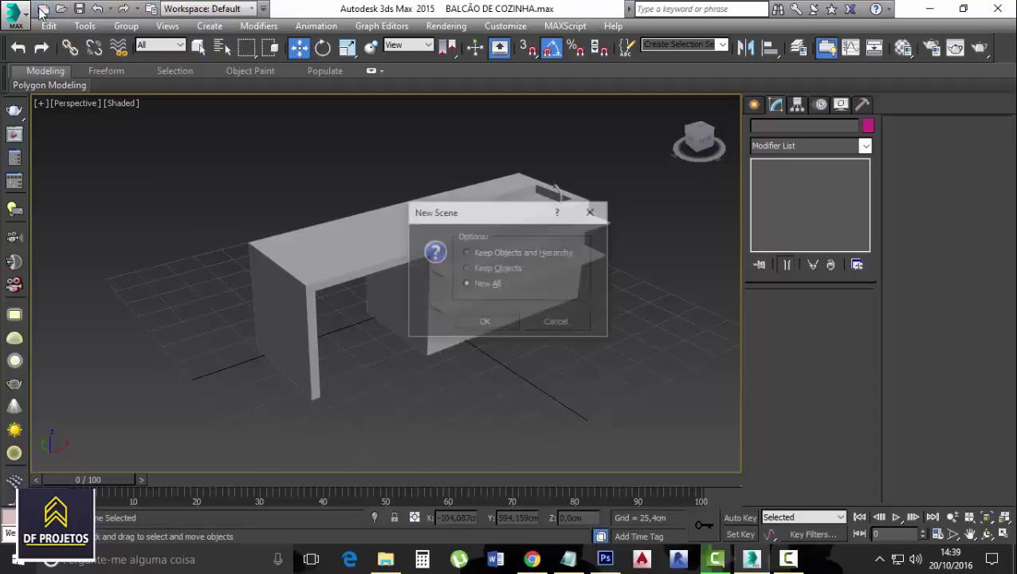
{"action": "left_click", "coordinate": [503, 323]}
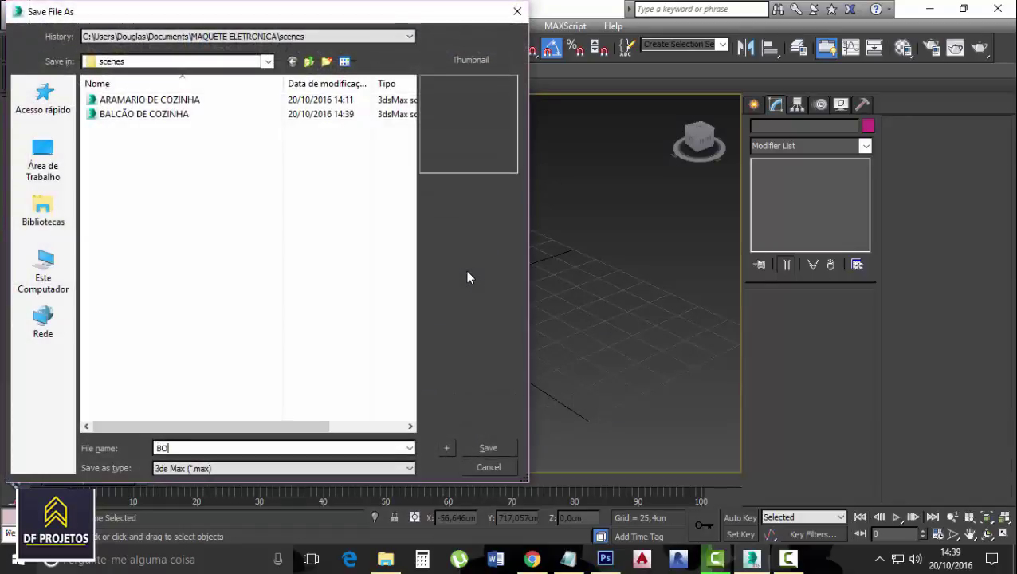
{"action": "key", "text": "BackSpace"}
{"action": "key", "text": "BackSpace"}
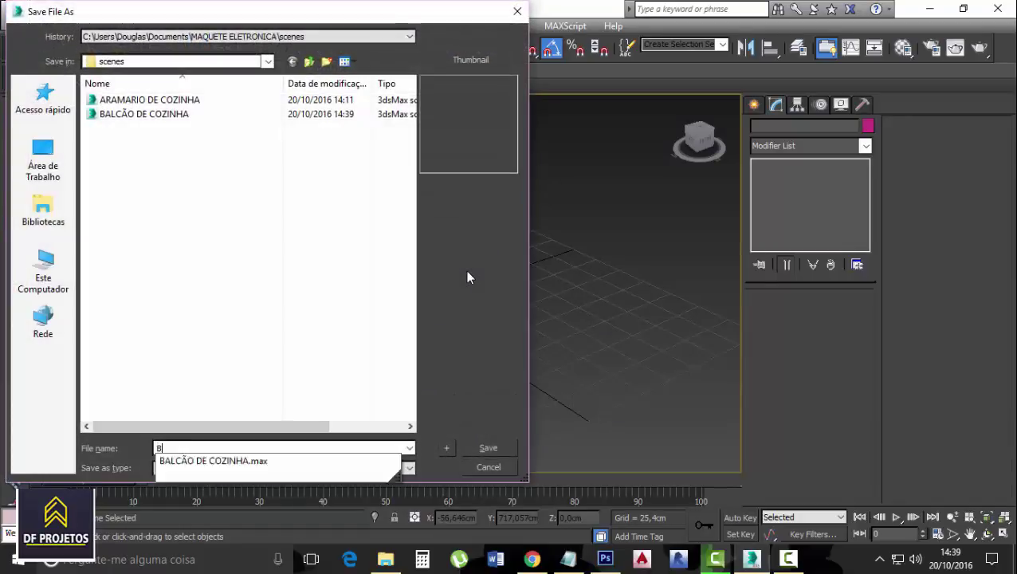
{"action": "type", "text": "BANCOS"}
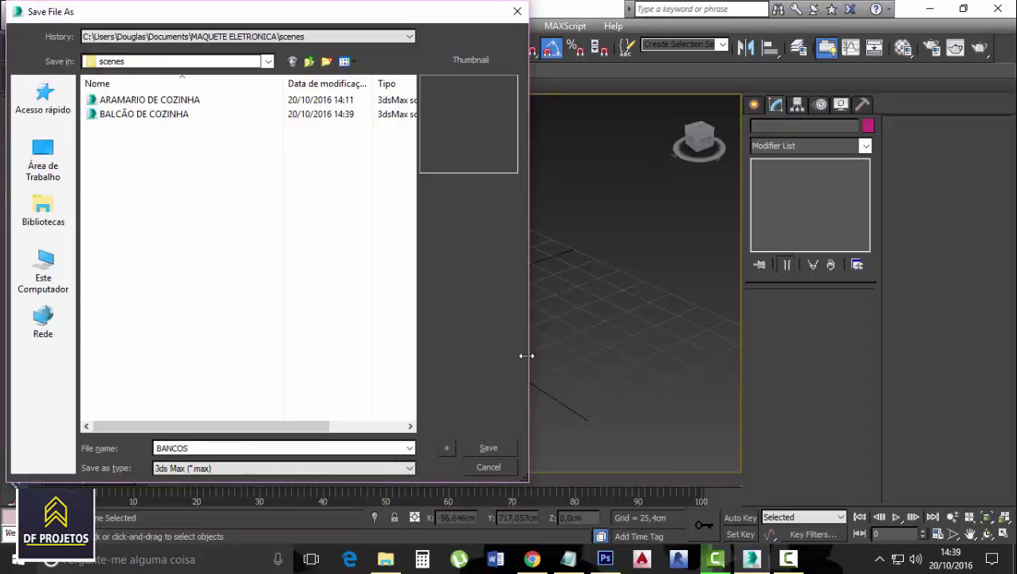
{"action": "key", "text": "BackSpace"}
{"action": "left_click", "coordinate": [489, 448]}
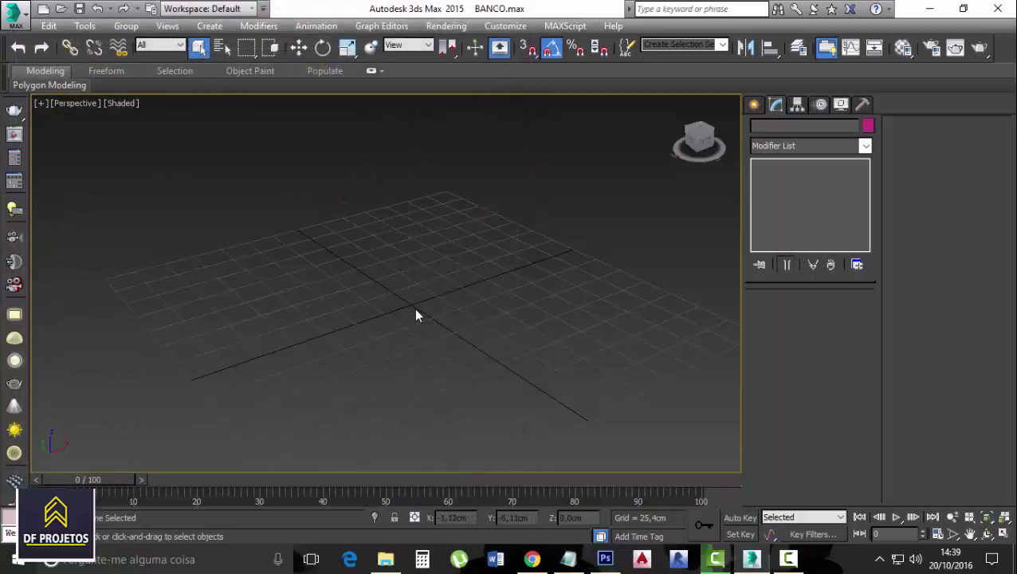
- Create a thin upright box at the grid centre, about 91 cm wide, 6.7 cm long and 127 cm high
{"action": "left_click", "coordinate": [753, 106]}
{"action": "left_click", "coordinate": [777, 200]}
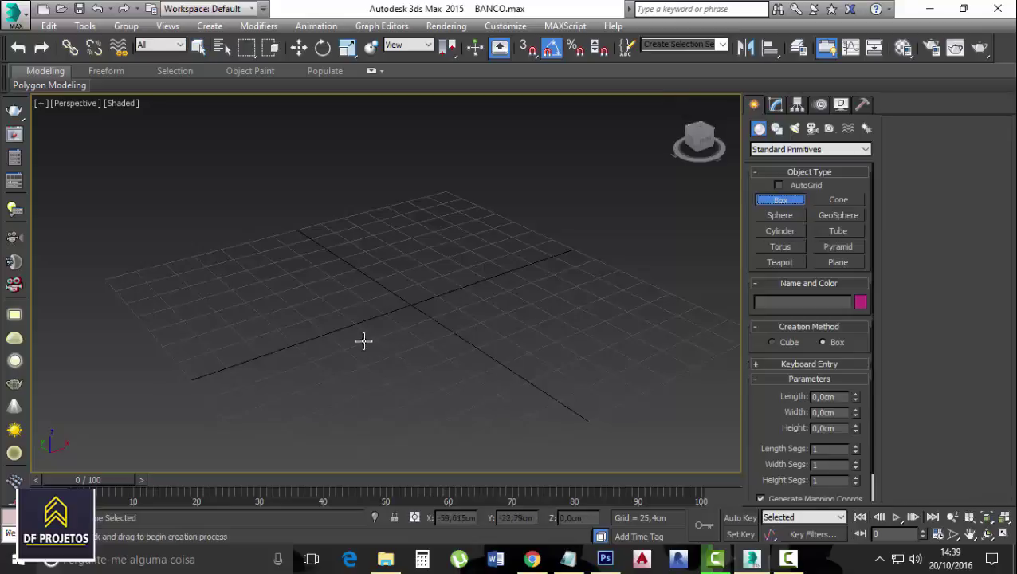
{"action": "left_click_drag", "start_coordinate": [365, 344], "coordinate": [469, 308]}
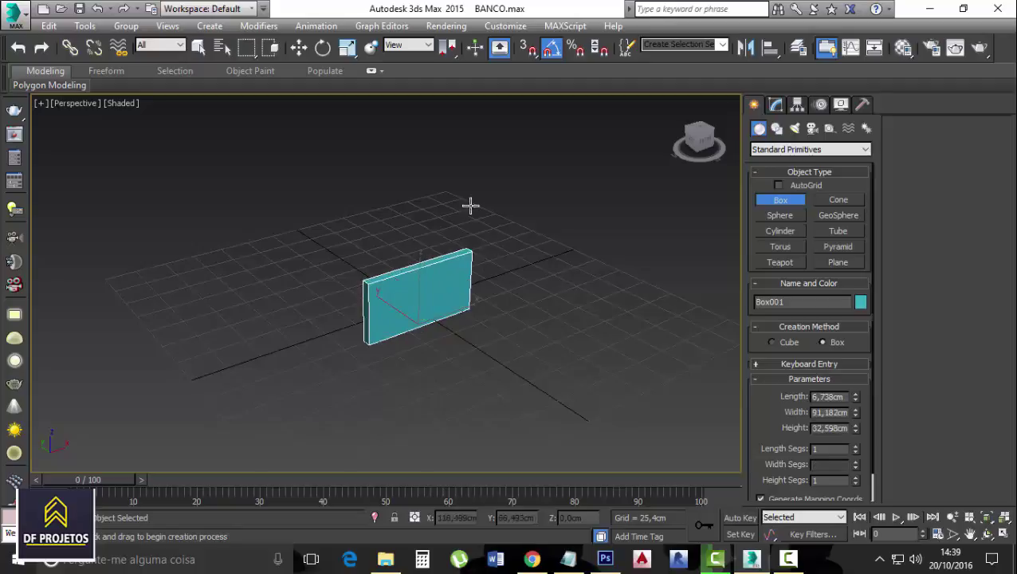
{"action": "left_click", "coordinate": [468, 128]}
{"action": "right_click", "coordinate": [389, 185]}
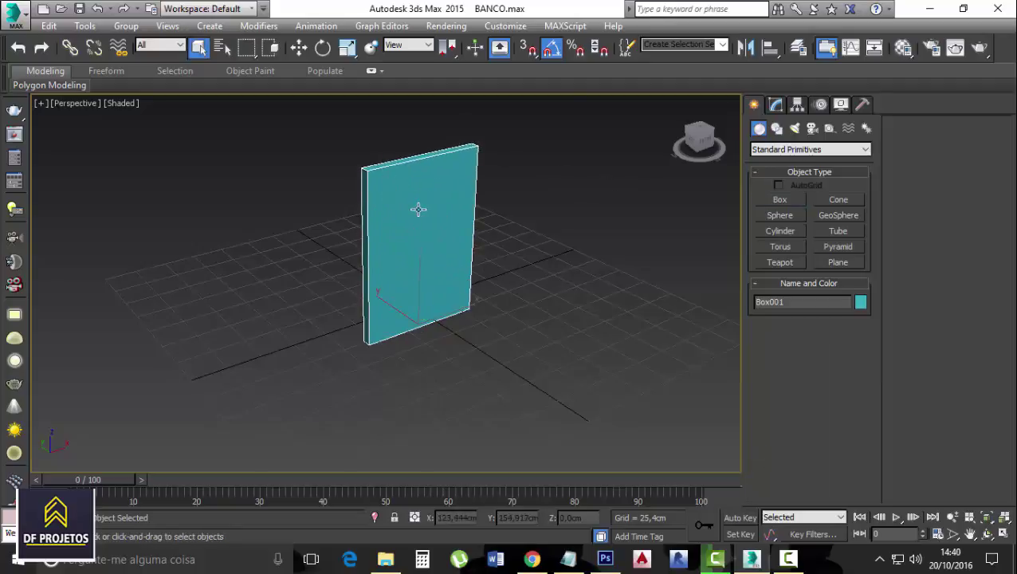
- Convert the box to an Editable Poly and turn the view to face its broad front side
{"action": "right_click", "coordinate": [416, 206]}
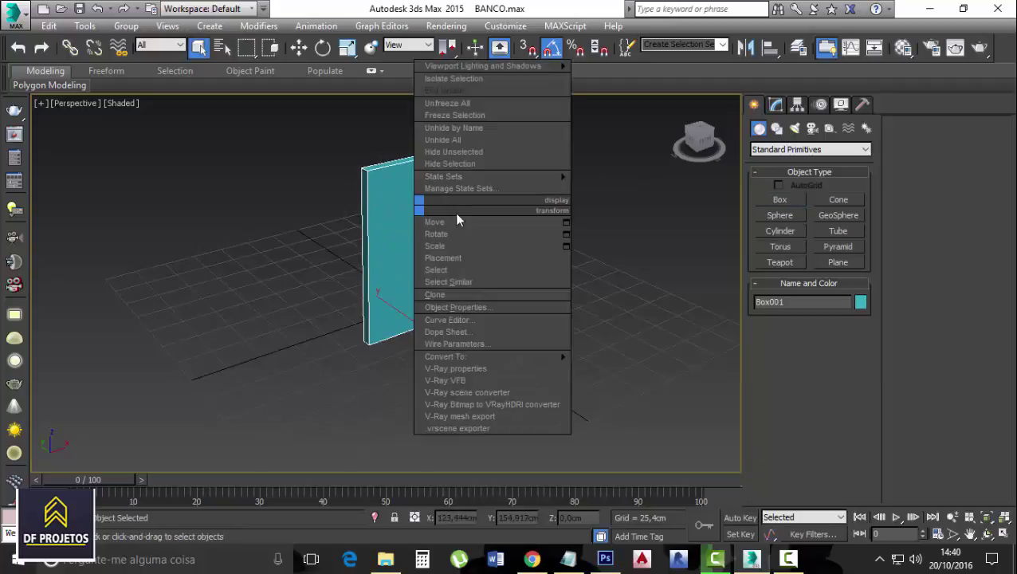
{"action": "mouse_move", "coordinate": [556, 357]}
{"action": "left_click", "coordinate": [614, 369]}
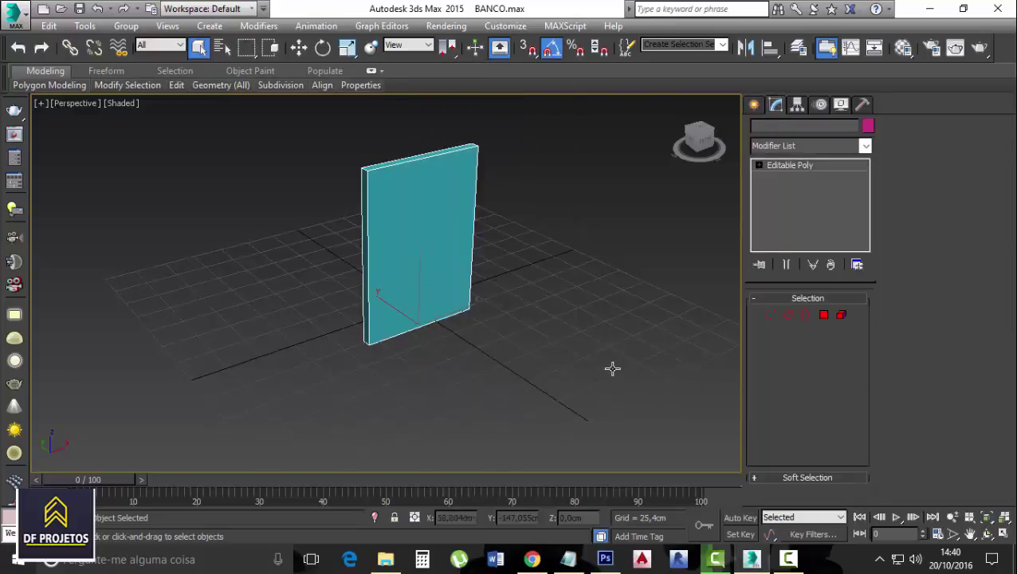
{"action": "left_click", "coordinate": [700, 148]}
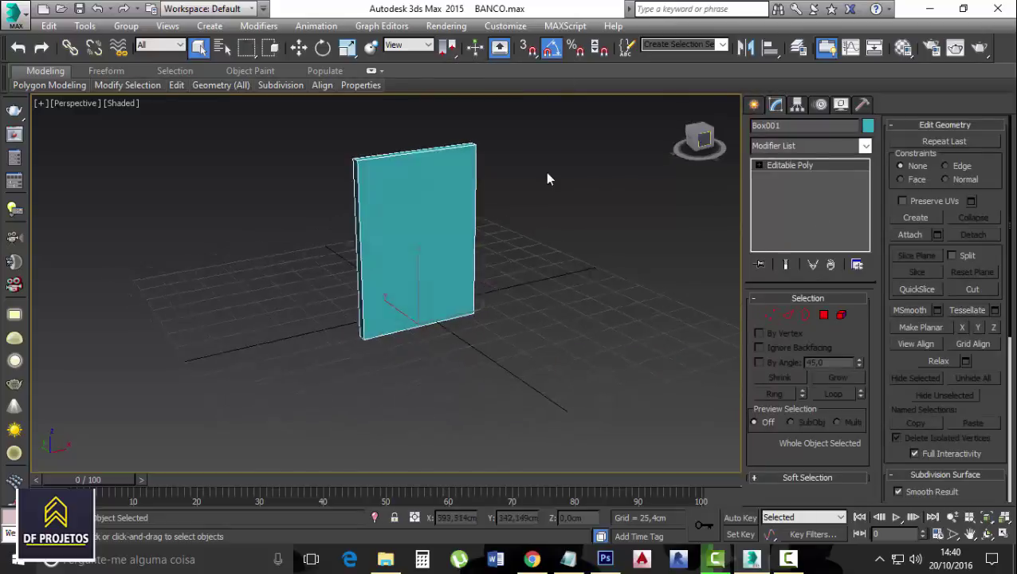
- Connect the box's top and bottom edges with 2 segments at pinch 71, forming narrow side strips
{"action": "left_click", "coordinate": [788, 316]}
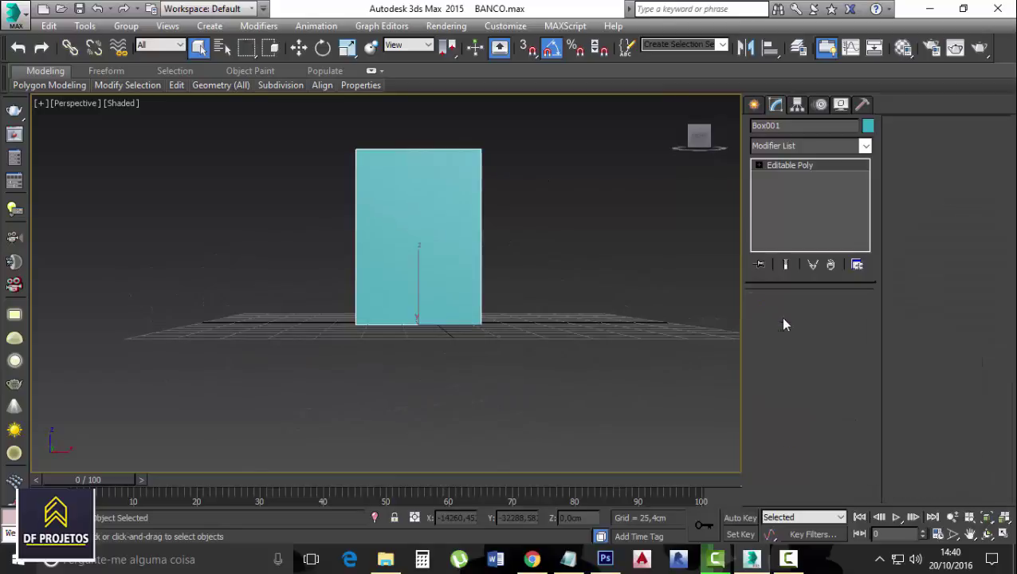
{"action": "left_click_drag", "start_coordinate": [398, 130], "coordinate": [435, 346]}
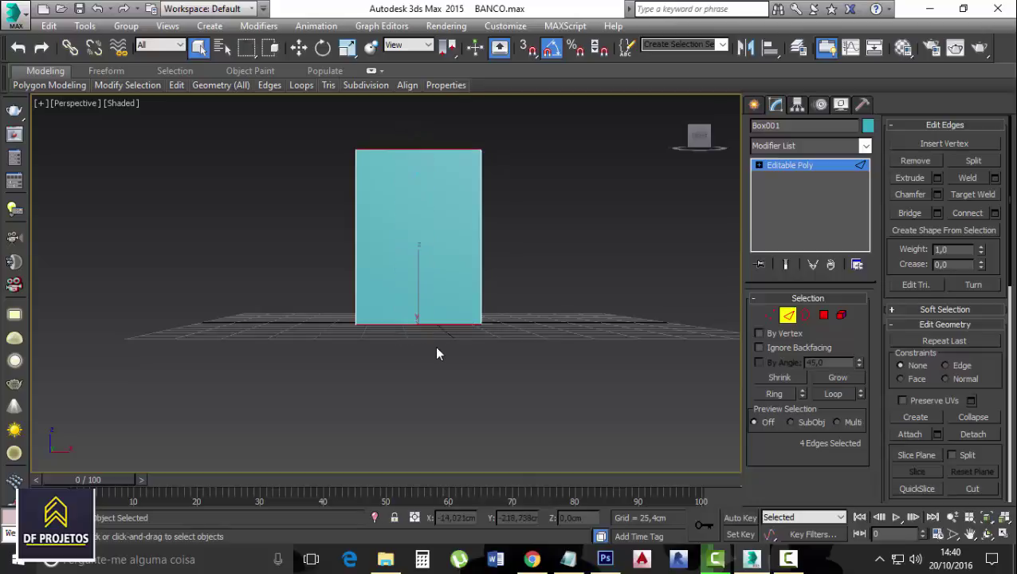
{"action": "left_click", "coordinate": [996, 213]}
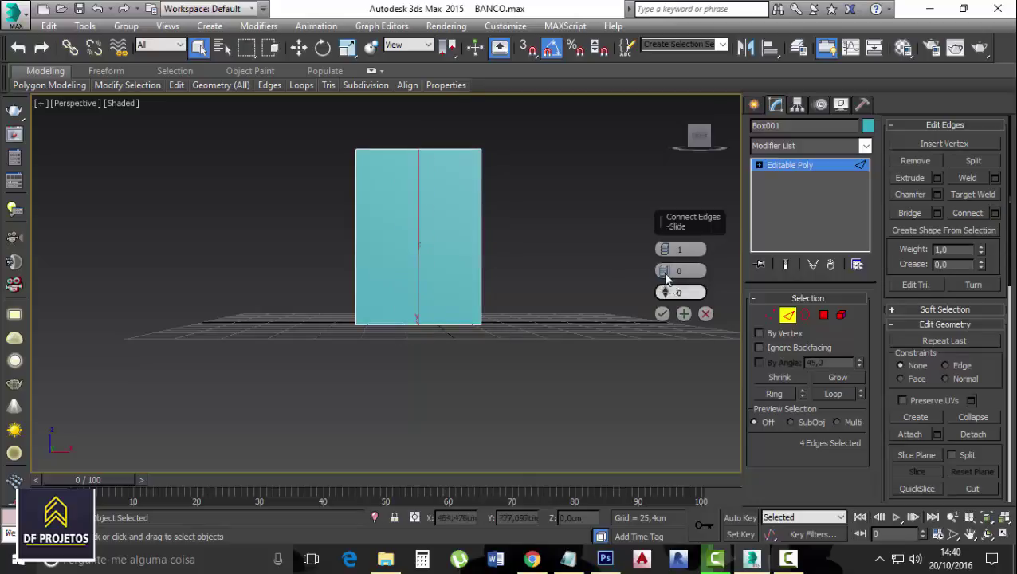
{"action": "left_click_drag", "start_coordinate": [663, 250], "coordinate": [658, 110]}
{"action": "left_click_drag", "start_coordinate": [664, 250], "coordinate": [653, 232]}
{"action": "left_click", "coordinate": [665, 249]}
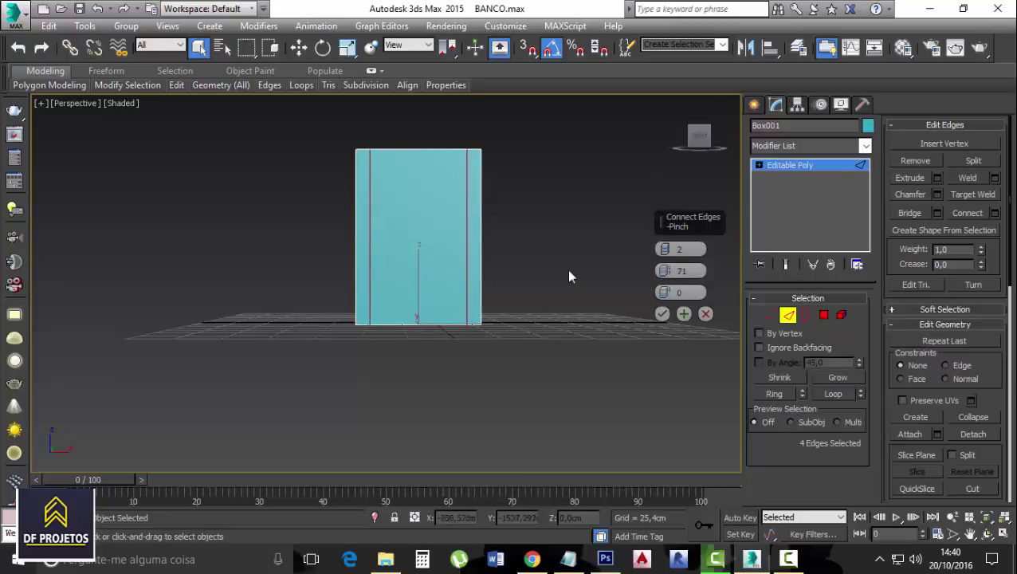
{"action": "left_click", "coordinate": [661, 314]}
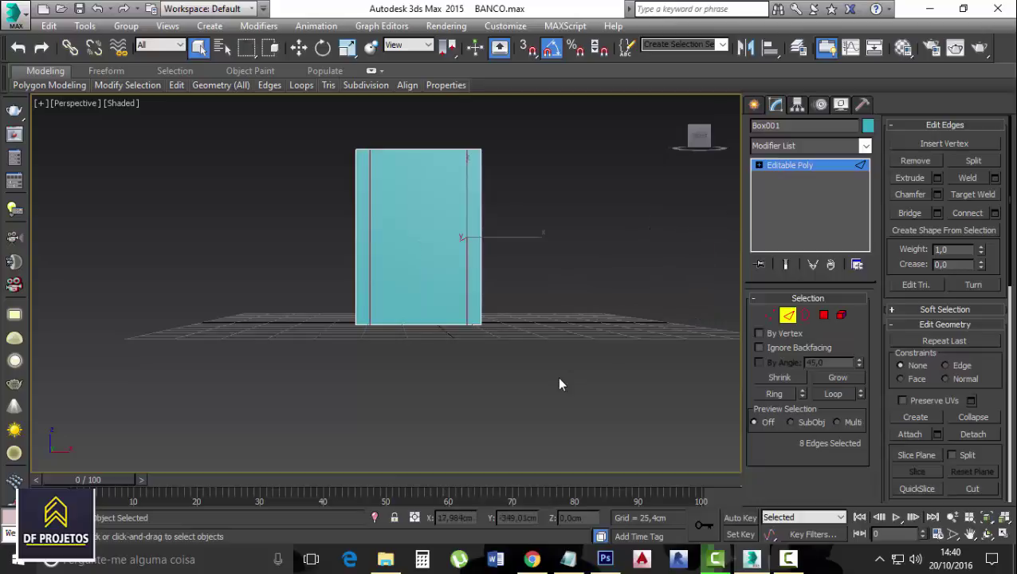
- Try to raise the inner bottom vertices in the Front view, then undo back to the box without connecting segments
{"action": "left_click", "coordinate": [770, 315]}
{"action": "scroll", "coordinate": [399, 351], "scroll_direction": "up", "scroll_amount": 2}
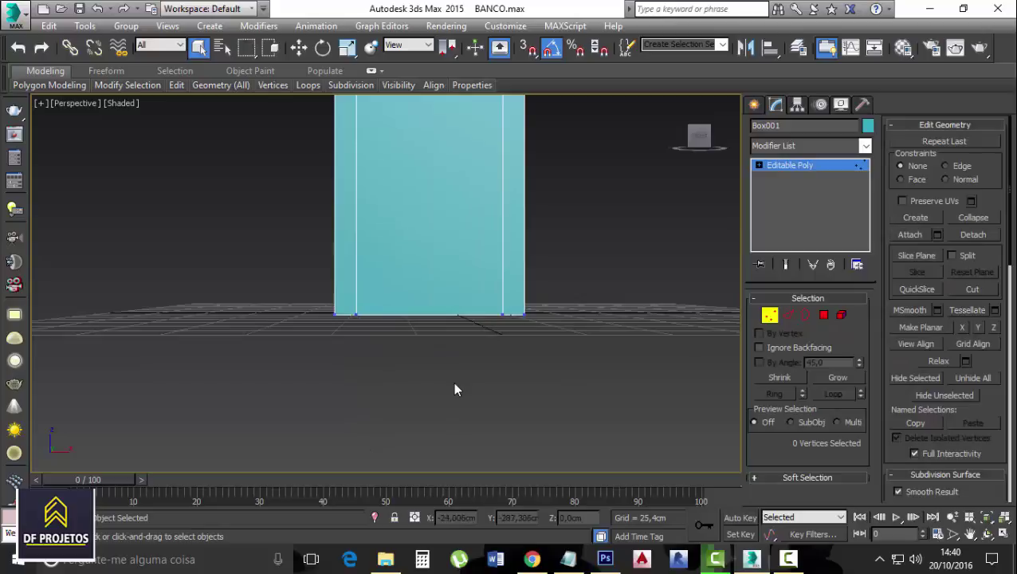
{"action": "key", "text": "f"}
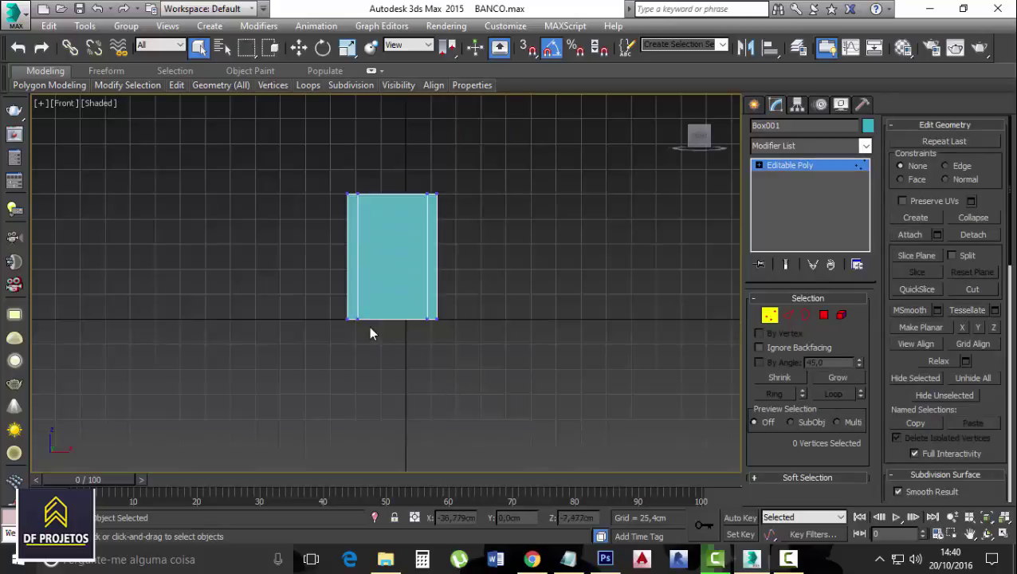
{"action": "scroll", "coordinate": [359, 347], "scroll_direction": "up", "scroll_amount": 5}
{"action": "left_click_drag", "start_coordinate": [470, 357], "coordinate": [620, 283]}
{"action": "scroll", "coordinate": [594, 335], "scroll_direction": "down", "scroll_amount": 3}
{"action": "middle_click_drag", "start_coordinate": [571, 358], "coordinate": [402, 335]}
{"action": "left_click", "coordinate": [299, 48]}
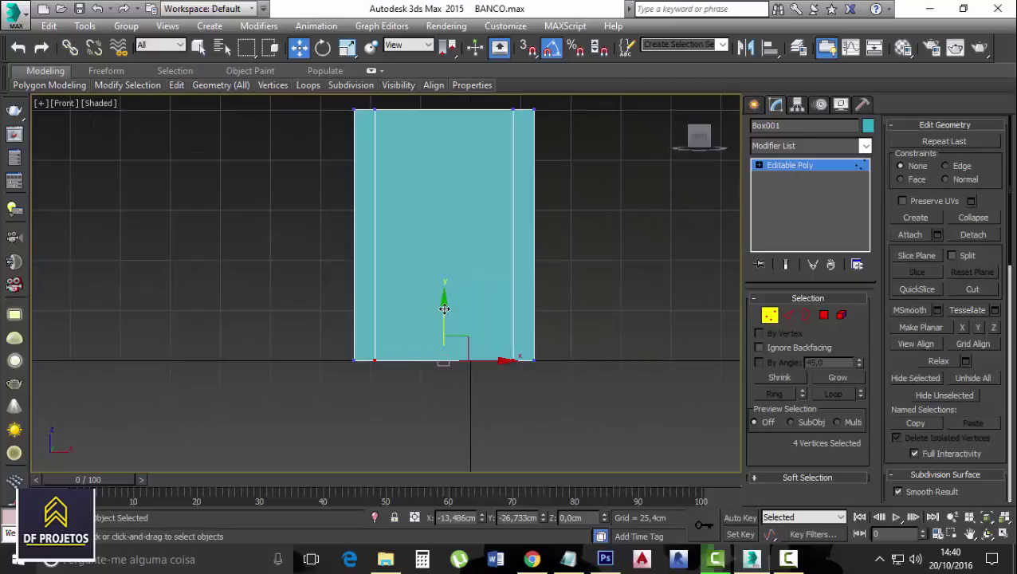
{"action": "mouse_move", "coordinate": [443, 306]}
{"action": "left_mouse_down"}
{"action": "mouse_move", "coordinate": [452, 145]}
{"action": "mouse_move", "coordinate": [444, 297]}
{"action": "left_mouse_up"}
{"action": "left_click", "coordinate": [484, 327]}
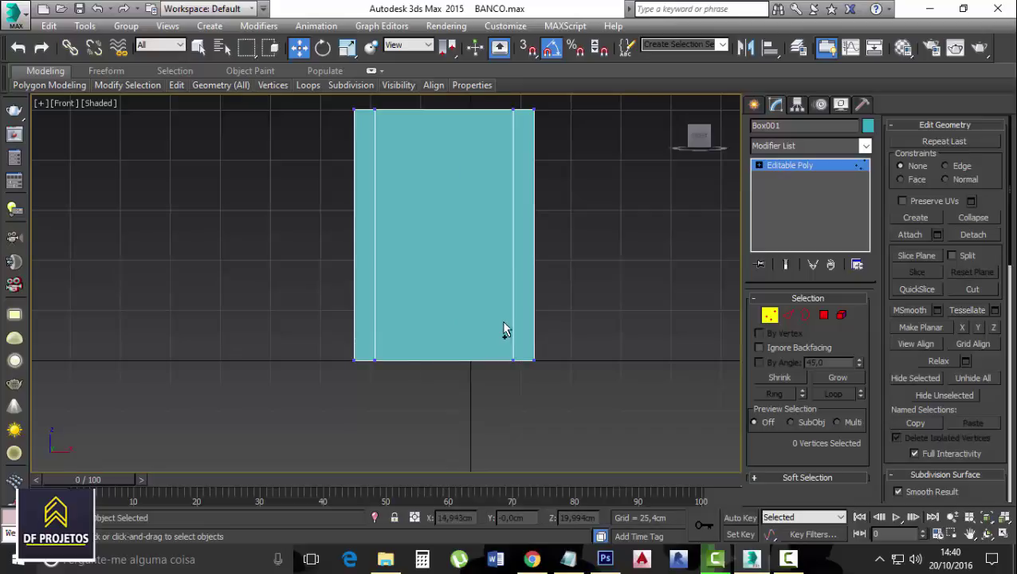
{"action": "key", "text": "ctrl+z"}
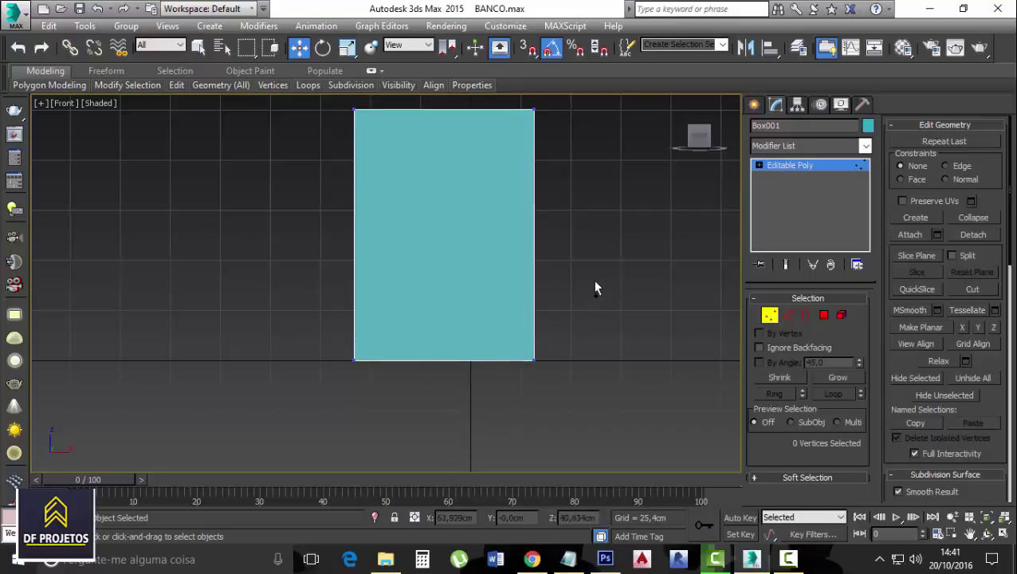
- Connect the top and bottom edges again with 2 vertical segments at pinch 71 in Edge mode, without adding horizontal segments
{"action": "left_click", "coordinate": [787, 315]}
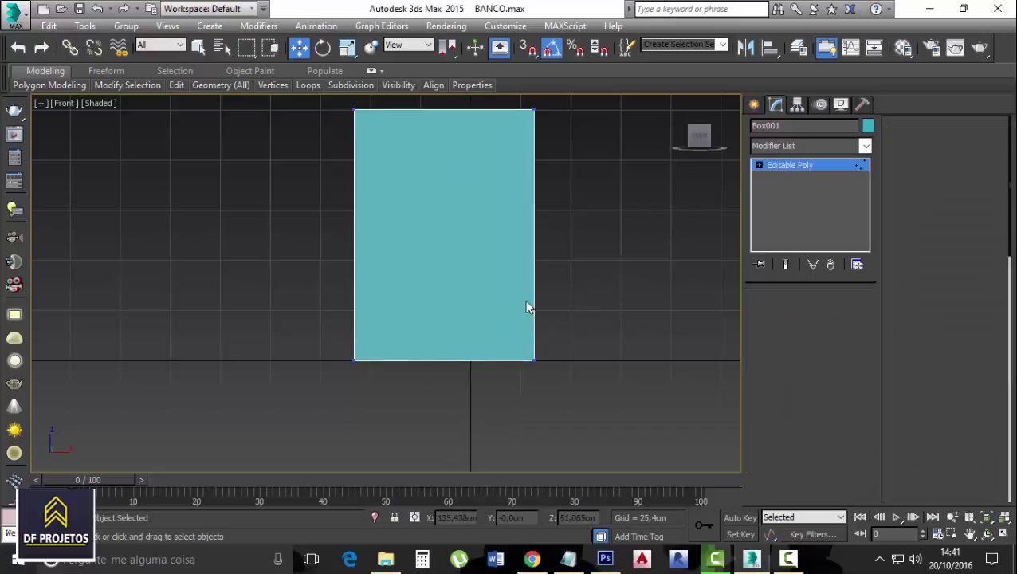
{"action": "middle_click_drag", "start_coordinate": [514, 313], "coordinate": [499, 336]}
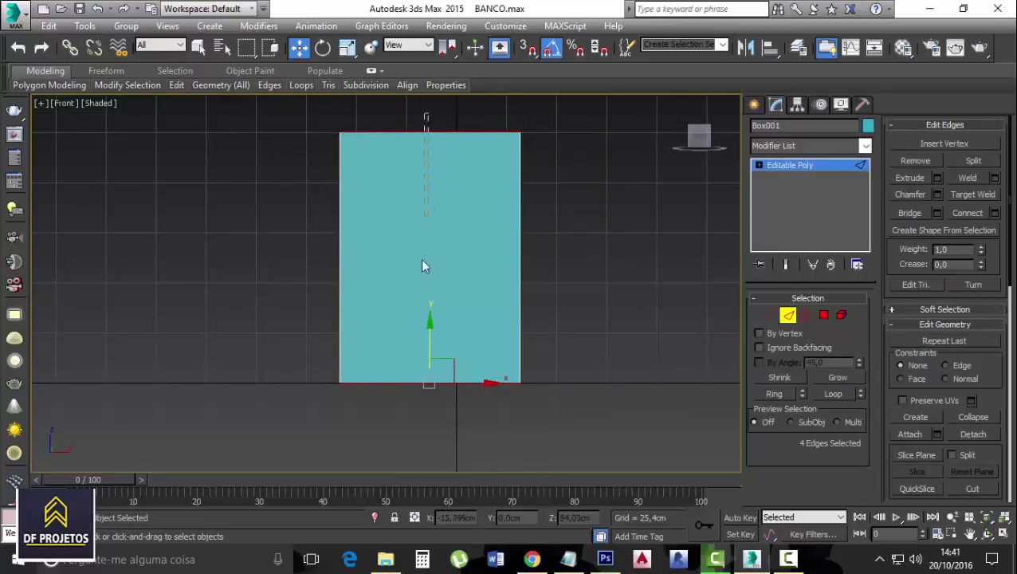
{"action": "left_click", "coordinate": [967, 212]}
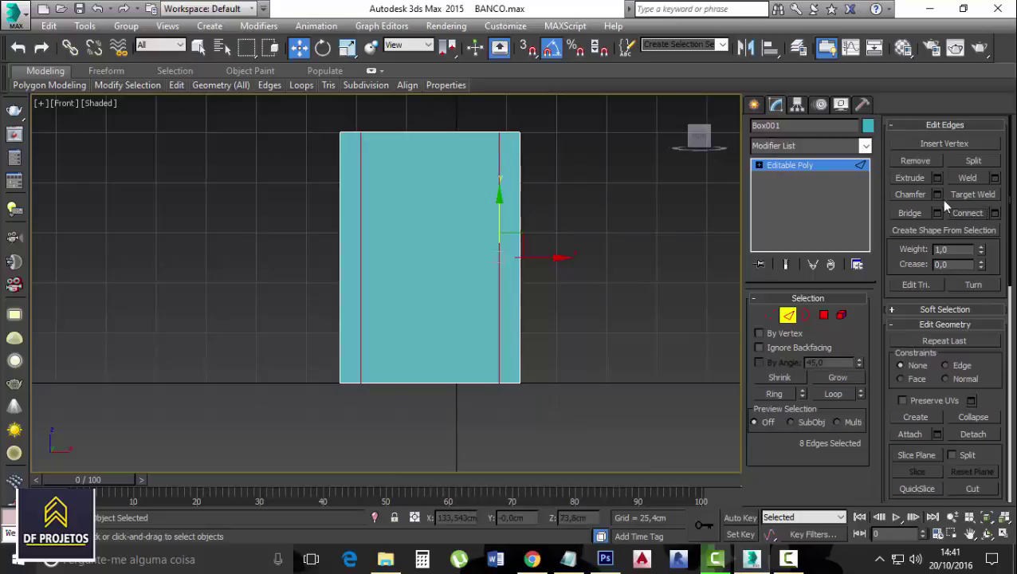
{"action": "left_click", "coordinate": [995, 213]}
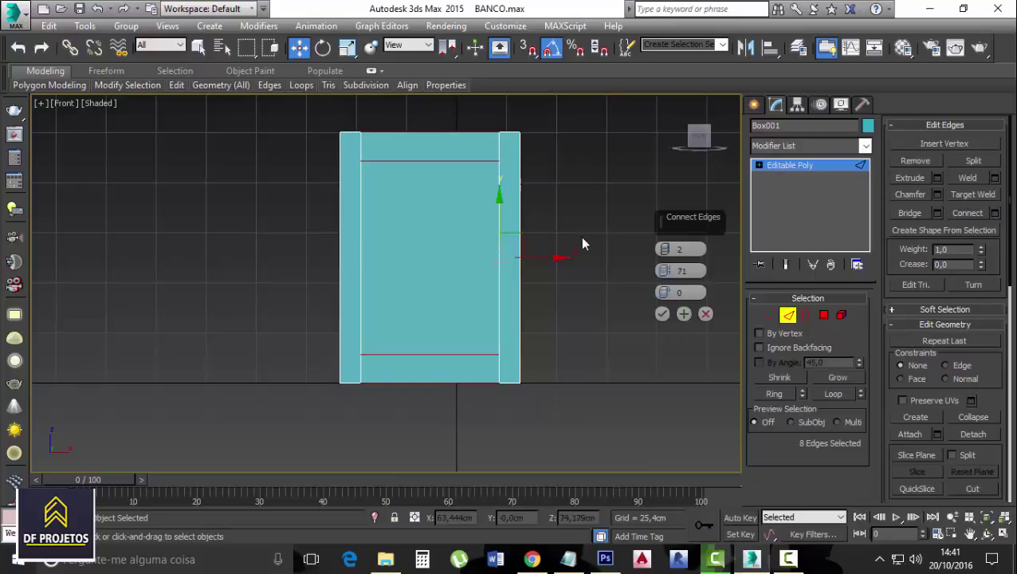
{"action": "left_click", "coordinate": [706, 314]}
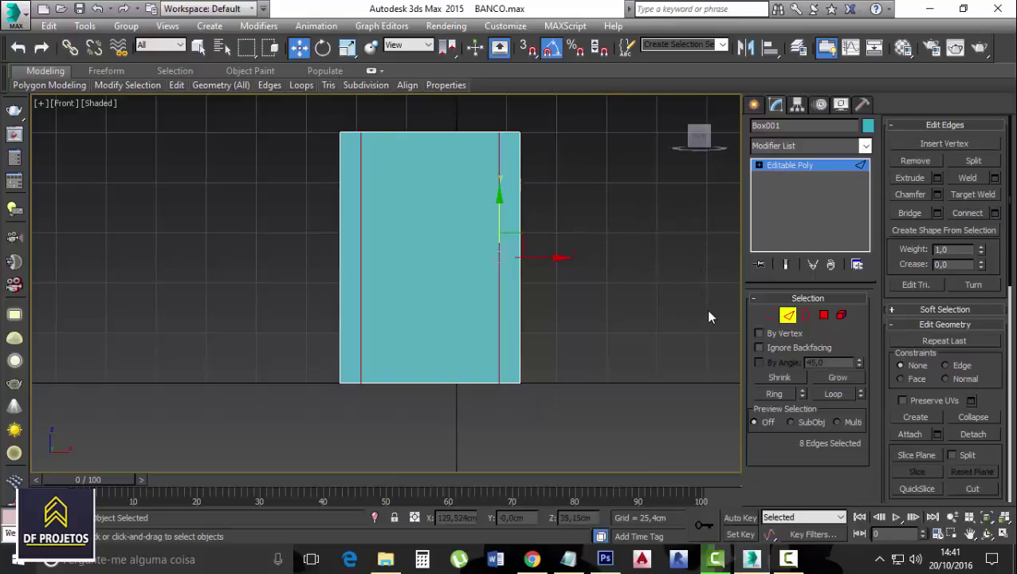
- Undo the two vertical segments at pinch 71 and clear the edge selection
{"action": "left_click", "coordinate": [640, 319]}
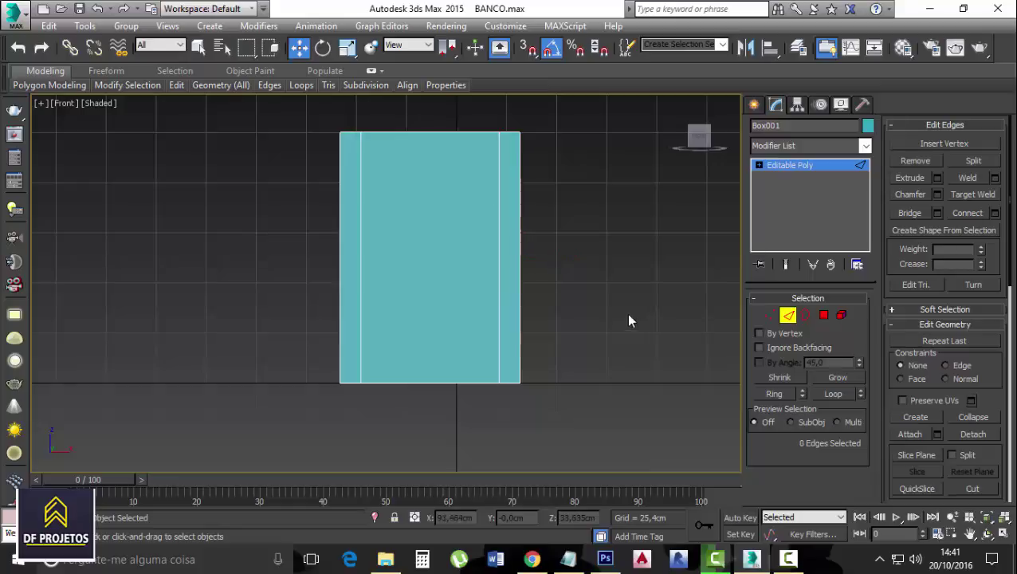
{"action": "left_click", "coordinate": [360, 200]}
{"action": "left_click", "coordinate": [585, 294]}
{"action": "key", "text": "ctrl+z"}
{"action": "left_click", "coordinate": [585, 295]}
{"action": "key", "text": "ctrl+z"}
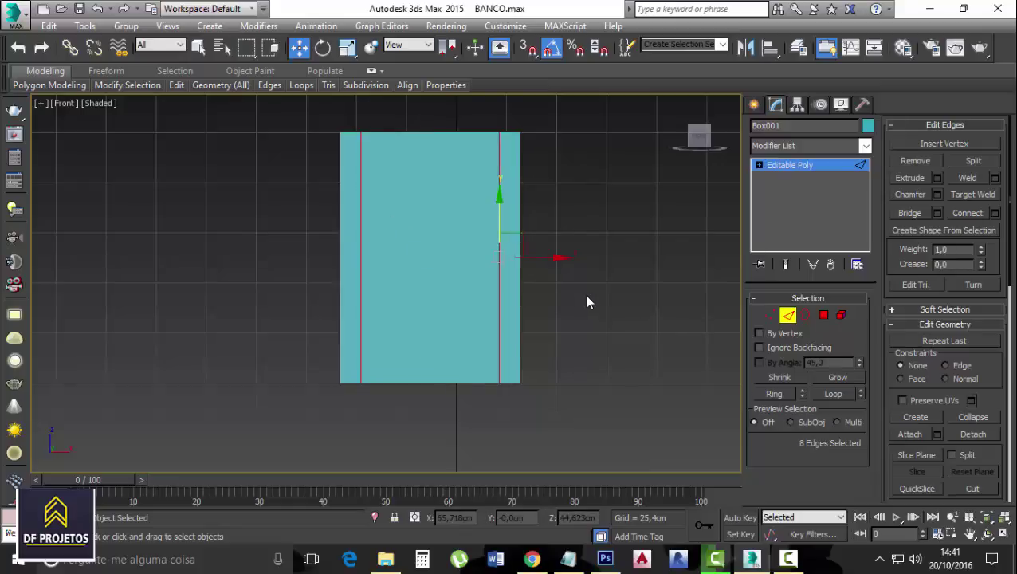
{"action": "key", "text": "ctrl+z"}
{"action": "left_click", "coordinate": [587, 296]}
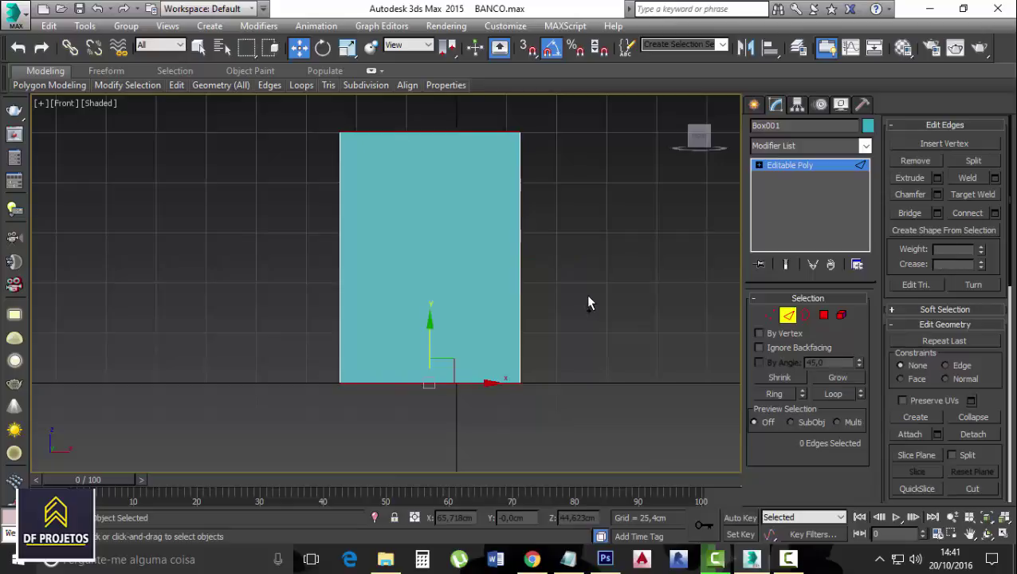
{"action": "left_click", "coordinate": [587, 295]}
- Connect the box's top and bottom edges with 2 vertical segments at pinch 39, then deselect the new edges
{"action": "left_click_drag", "start_coordinate": [414, 112], "coordinate": [501, 429]}
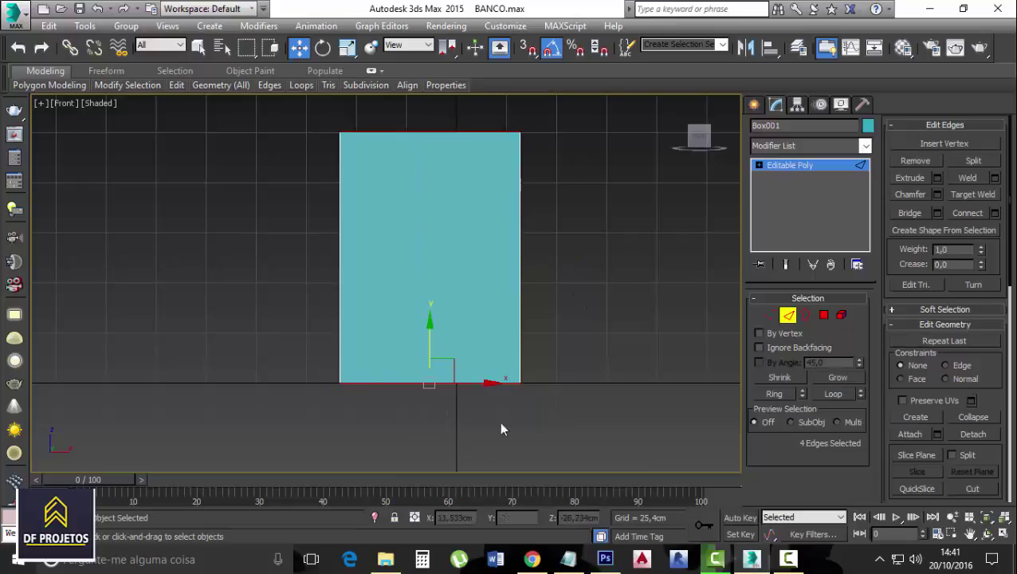
{"action": "left_click", "coordinate": [995, 213]}
{"action": "left_click_drag", "start_coordinate": [661, 247], "coordinate": [660, 330]}
{"action": "left_click", "coordinate": [662, 313]}
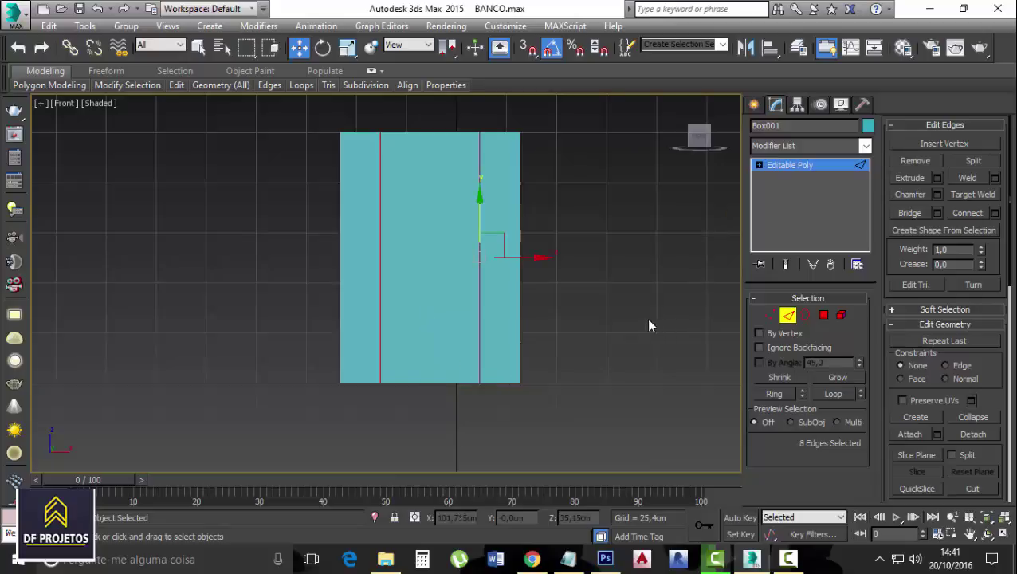
{"action": "left_click", "coordinate": [531, 215]}
{"action": "left_click", "coordinate": [494, 133]}
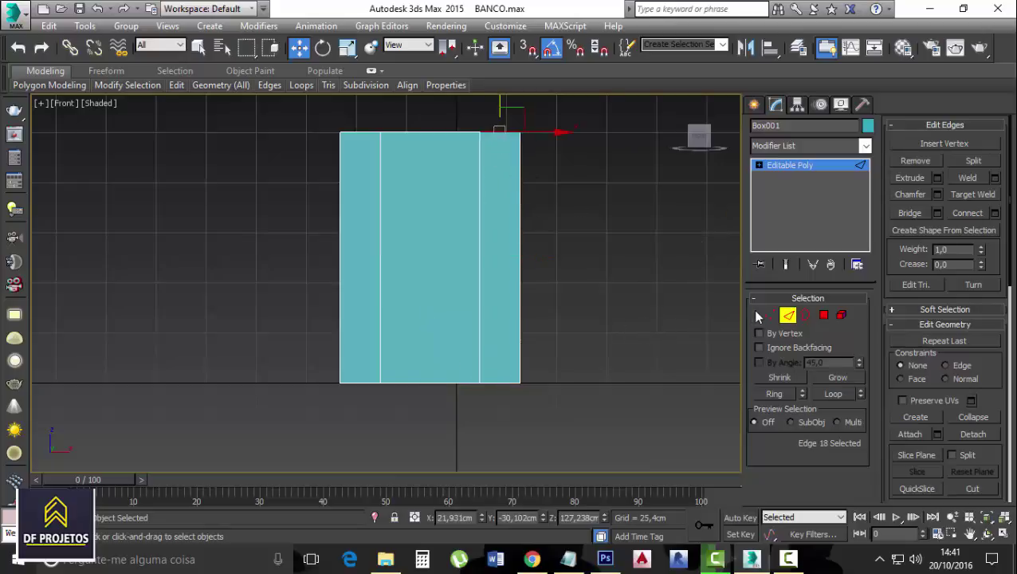
{"action": "left_click", "coordinate": [825, 395]}
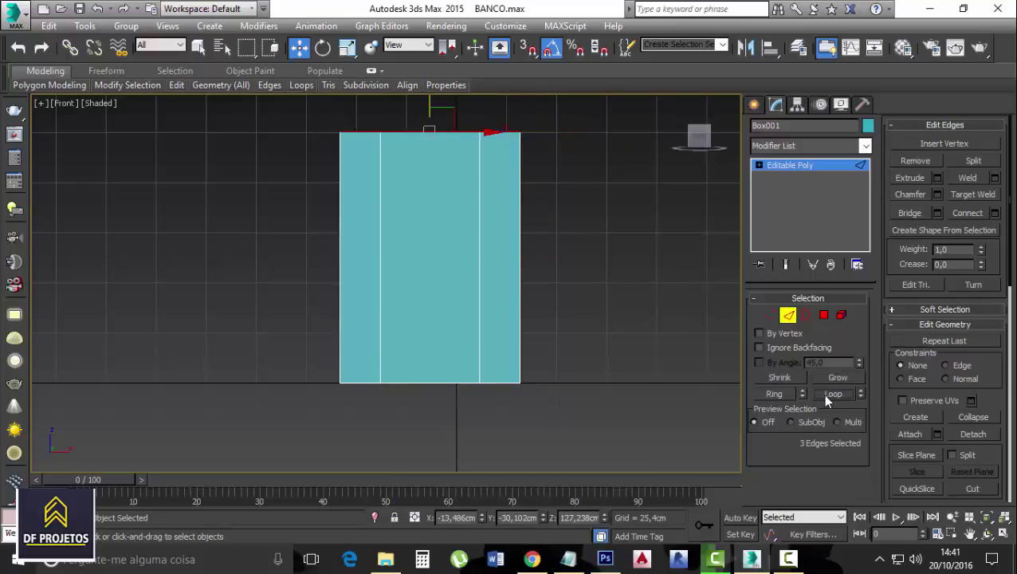
{"action": "left_click", "coordinate": [651, 266]}
- Select the edge ring of the right strip from its top edge and connect it with 1 vertical segment
{"action": "left_click", "coordinate": [502, 133]}
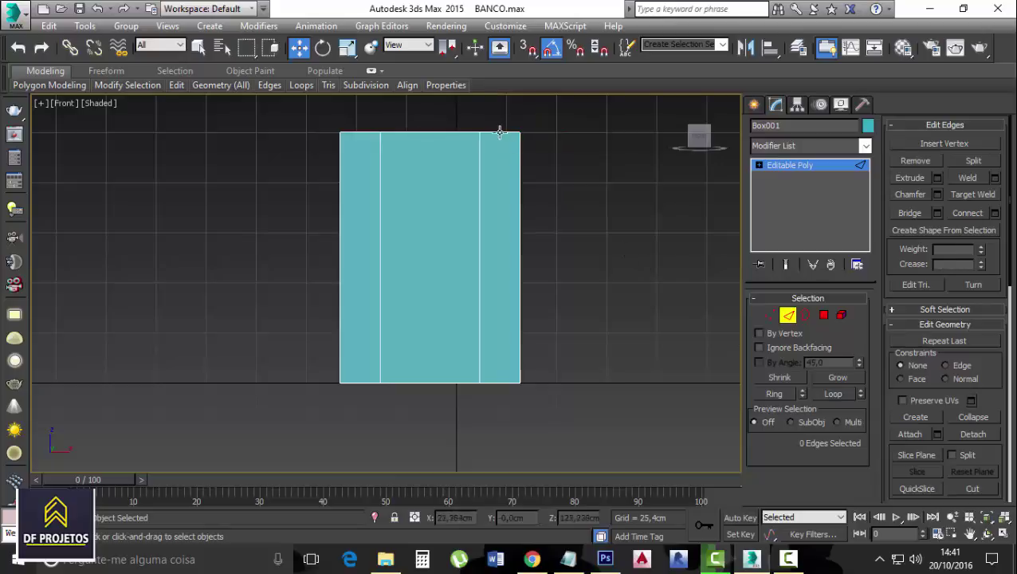
{"action": "left_click", "coordinate": [771, 393]}
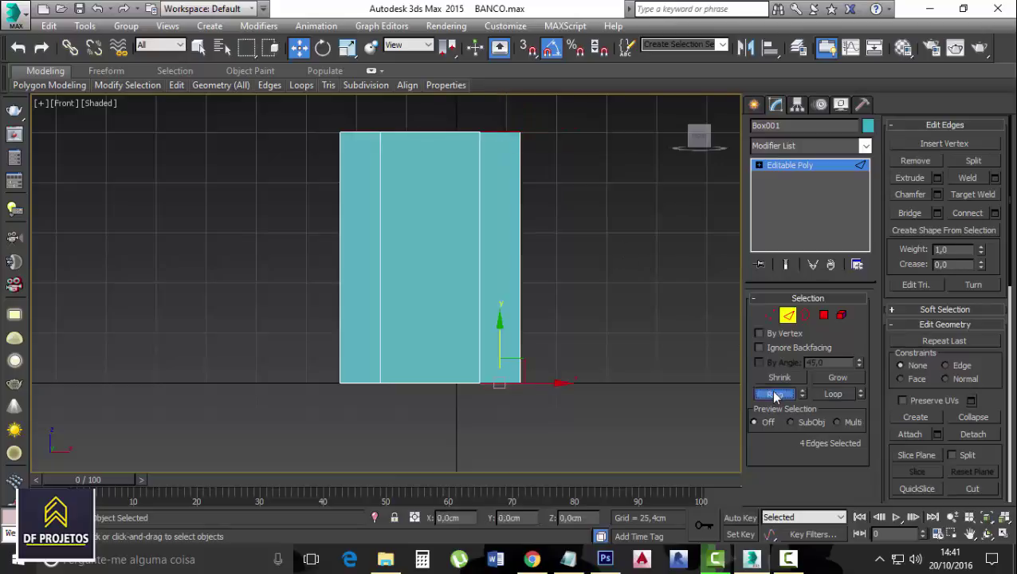
{"action": "left_click", "coordinate": [994, 213]}
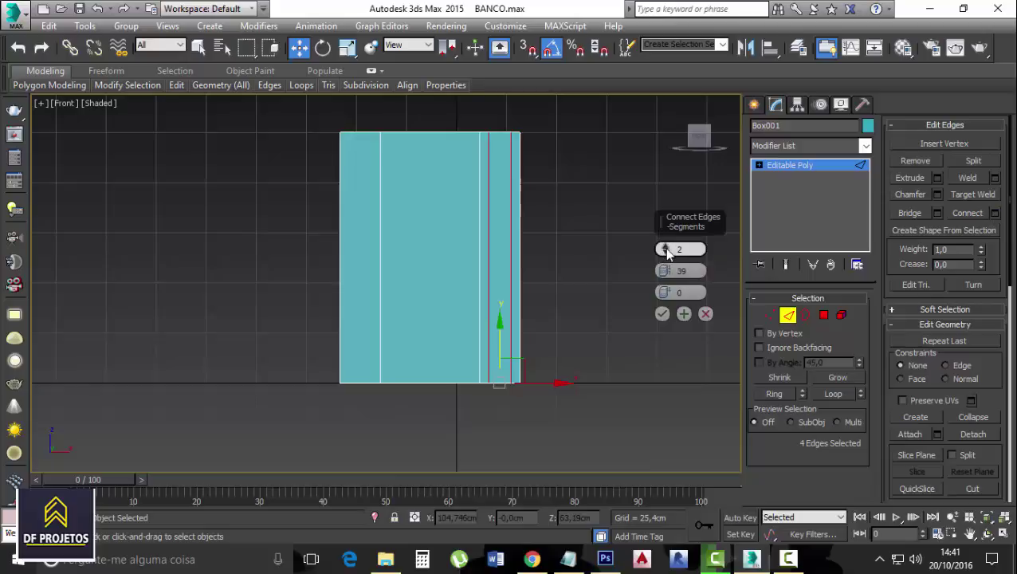
{"action": "left_click_drag", "start_coordinate": [668, 252], "coordinate": [666, 260]}
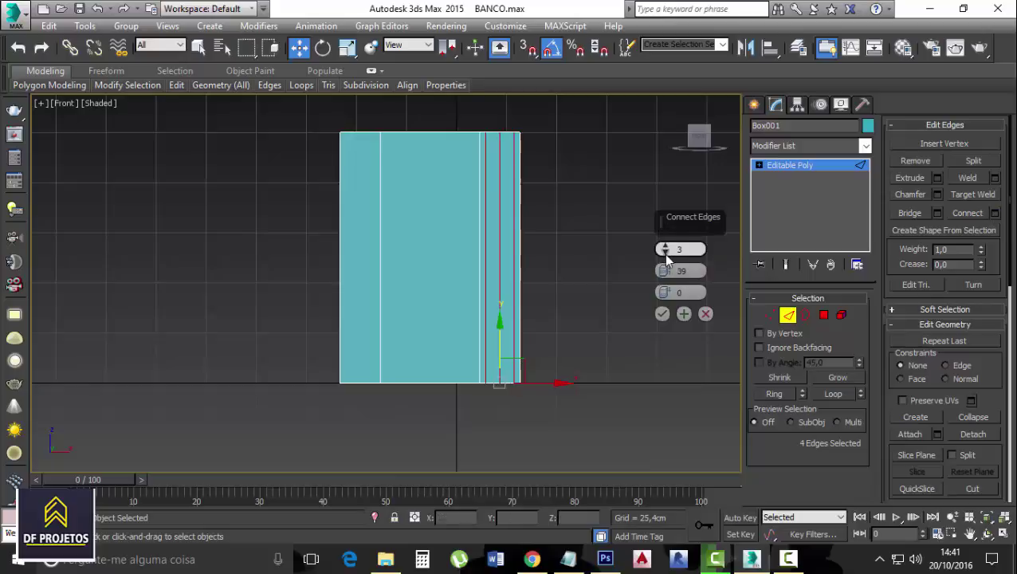
{"action": "left_click", "coordinate": [656, 314]}
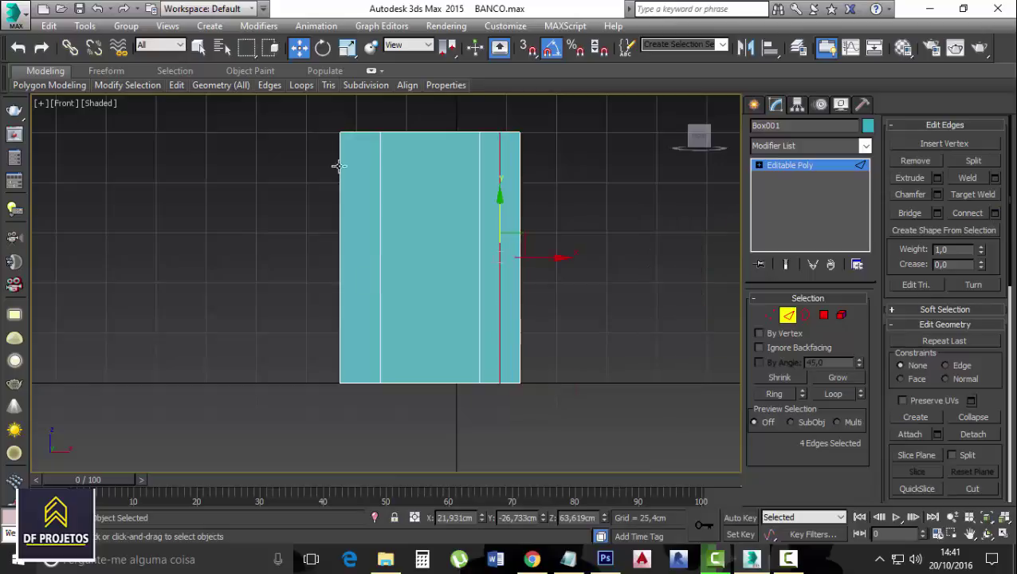
- Select the edge ring of the box's left strip, connect it with 1 vertical segment, and deselect the new edges
{"action": "left_click", "coordinate": [358, 131]}
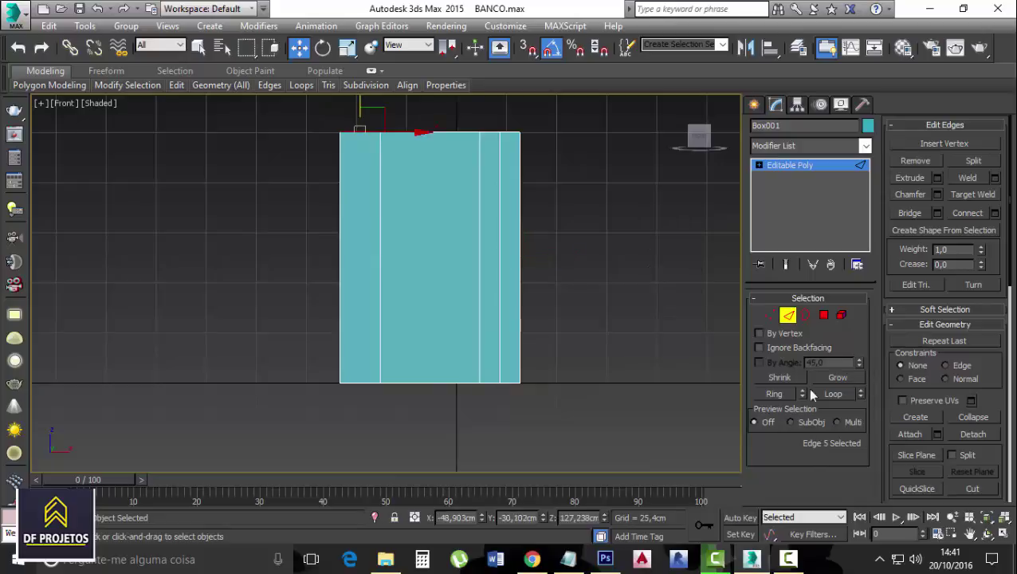
{"action": "left_click", "coordinate": [778, 394]}
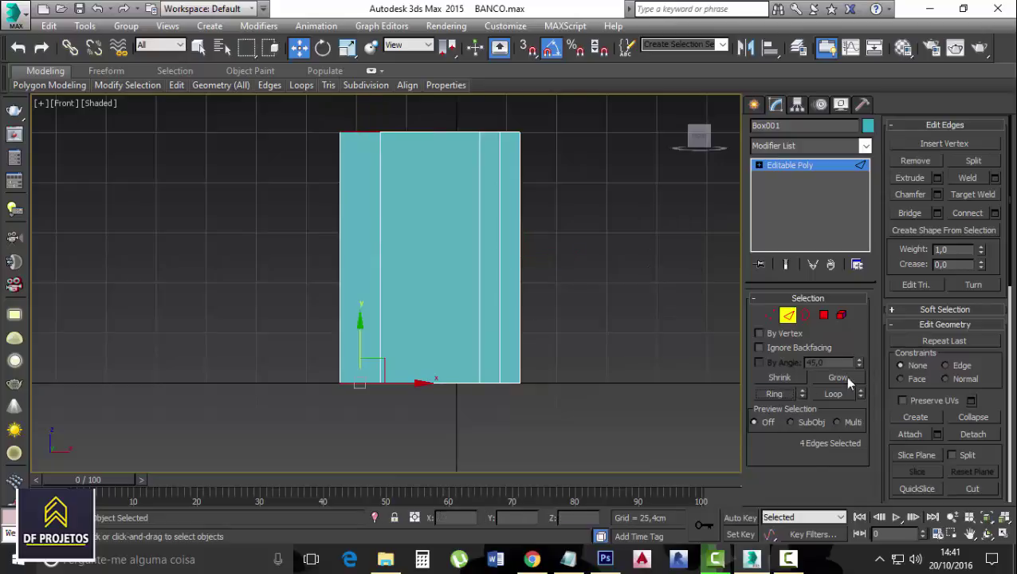
{"action": "left_click", "coordinate": [995, 214]}
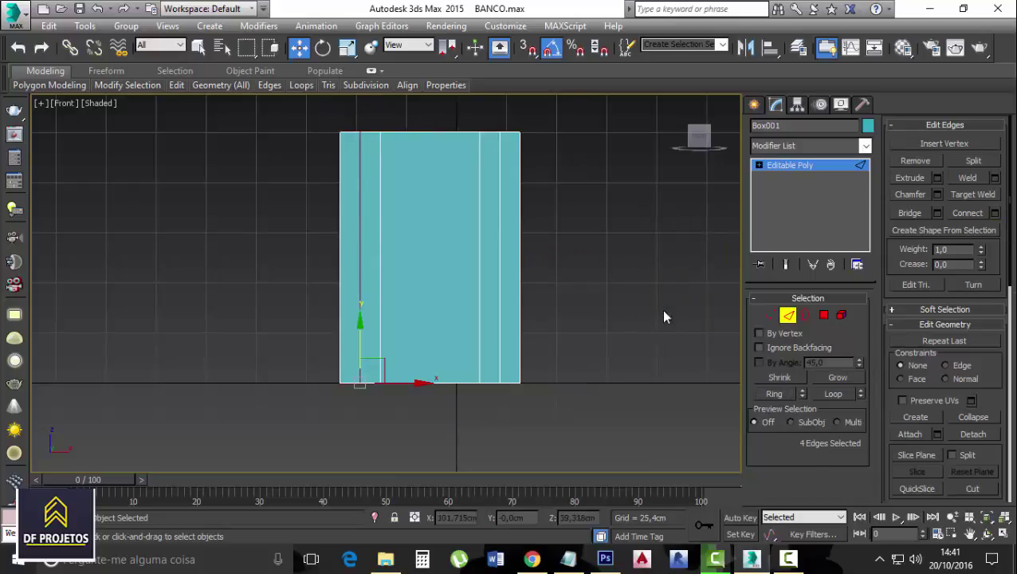
{"action": "left_click", "coordinate": [664, 315]}
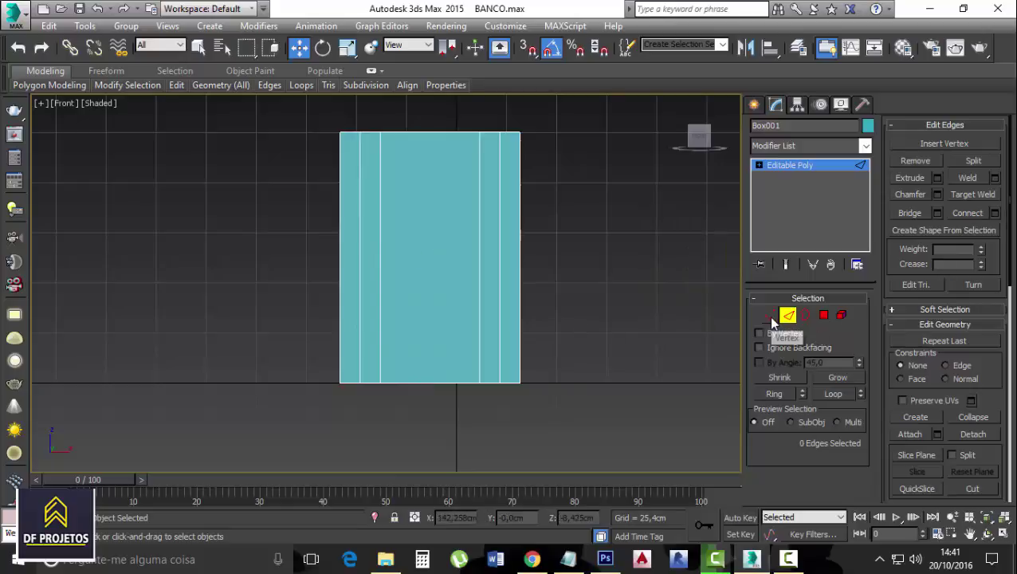
- In Vertex mode, raise the middle strip's bottom vertices close to the top edge, forming a thin crossbar between two legs
{"action": "left_click", "coordinate": [770, 319]}
{"action": "left_click_drag", "start_coordinate": [375, 416], "coordinate": [488, 375]}
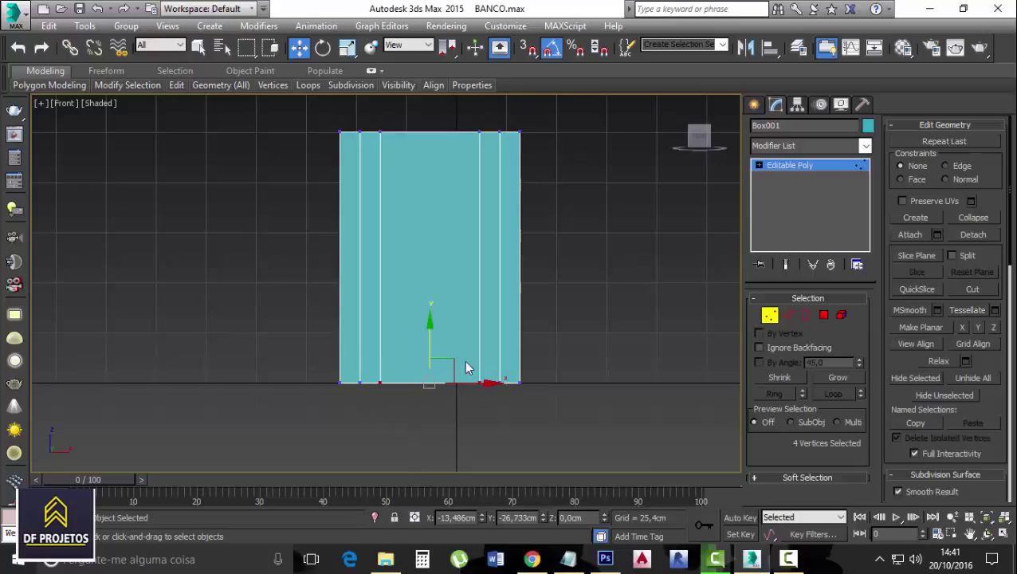
{"action": "left_click_drag", "start_coordinate": [429, 345], "coordinate": [450, 116]}
{"action": "left_click", "coordinate": [479, 331]}
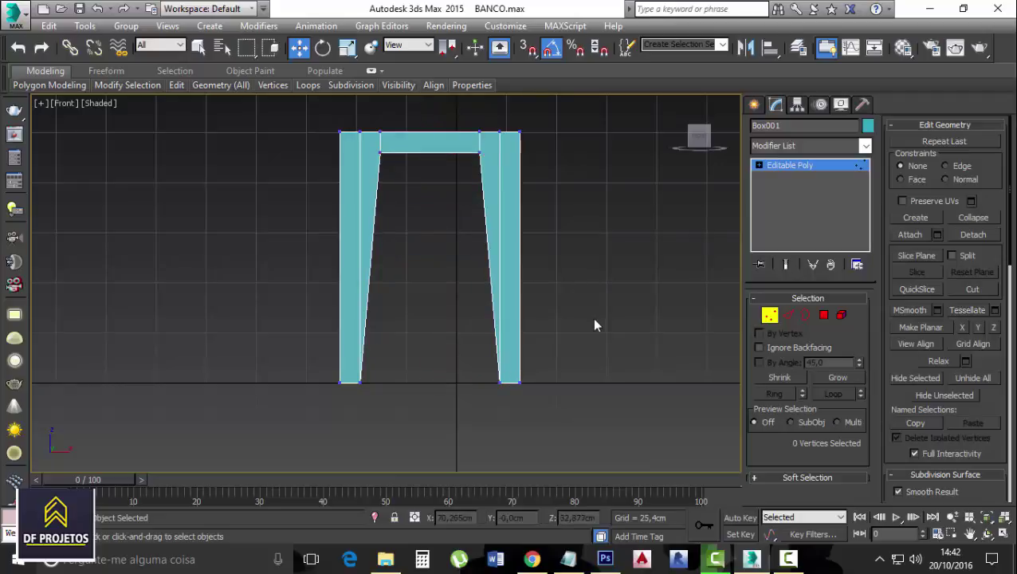
- Scale all the upper vertices of the leg frame to 38% along X so the legs slant inward, then deselect them
{"action": "middle_click_drag", "start_coordinate": [615, 303], "coordinate": [607, 342]}
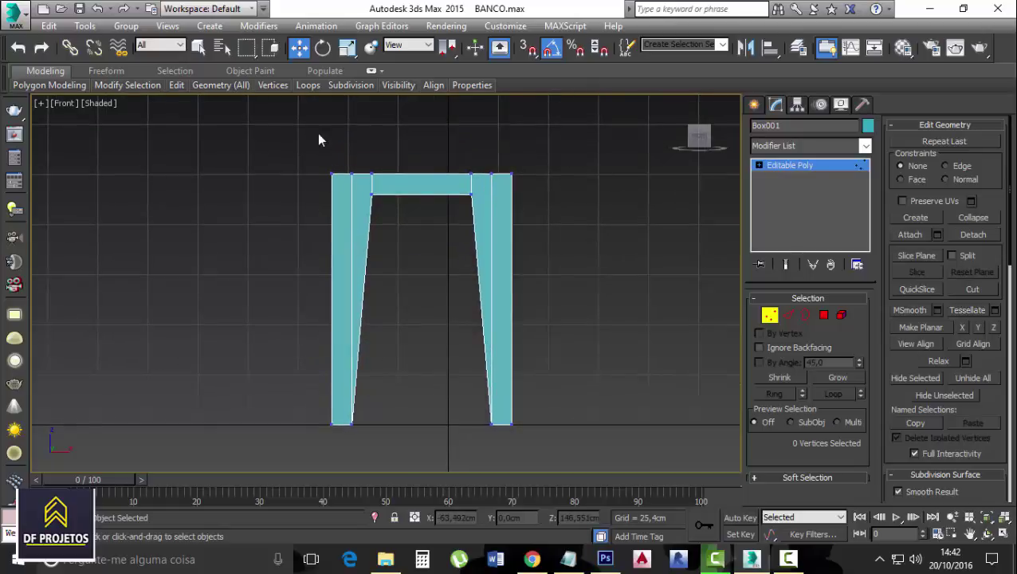
{"action": "left_click_drag", "start_coordinate": [478, 202], "coordinate": [556, 234]}
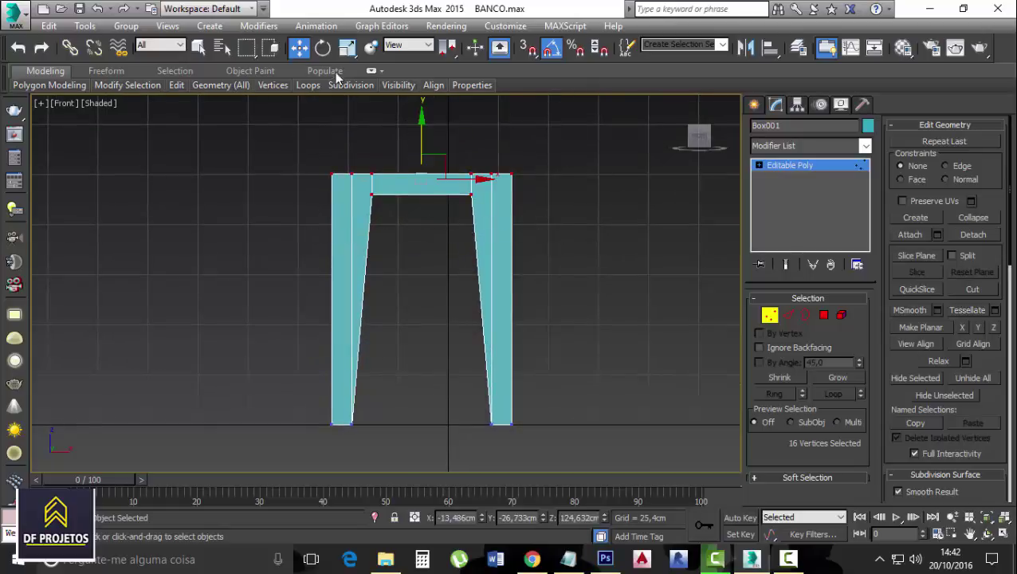
{"action": "left_click", "coordinate": [347, 47]}
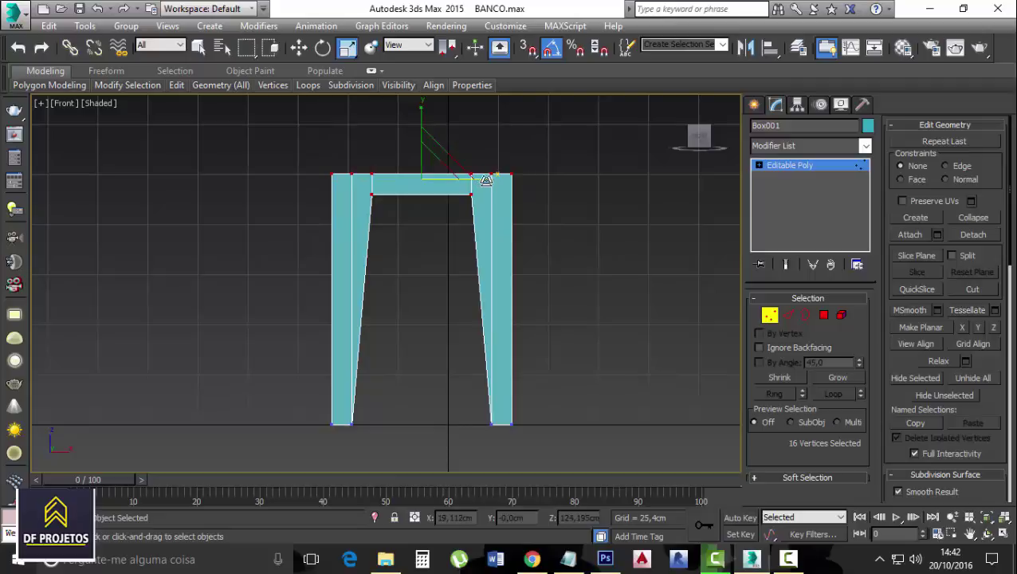
{"action": "left_click_drag", "start_coordinate": [486, 180], "coordinate": [398, 156]}
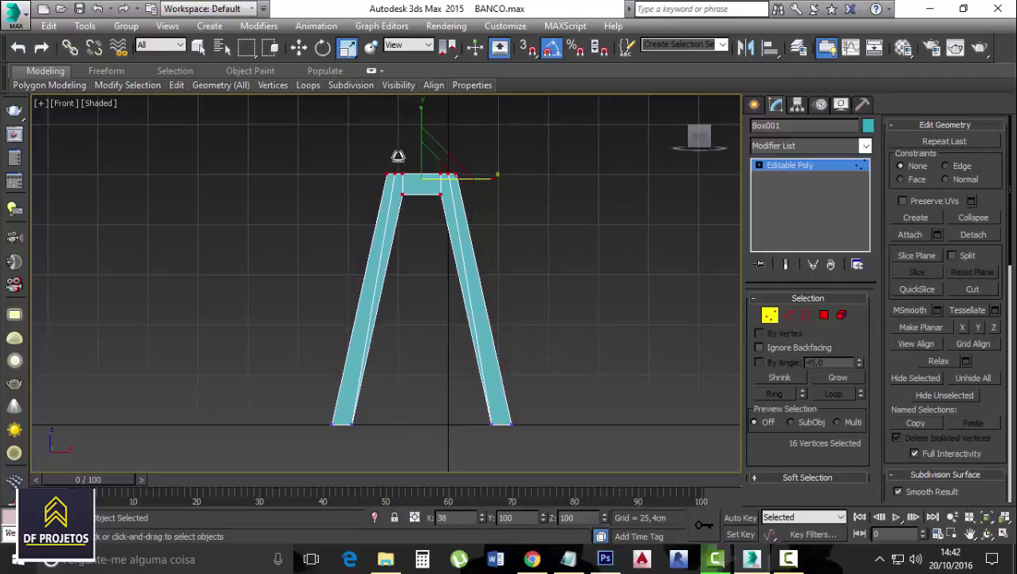
{"action": "left_click", "coordinate": [567, 210]}
- Show the leg frame from the top in Wireframe shading
{"action": "middle_click_drag", "start_coordinate": [537, 250], "coordinate": [542, 322], "text": "alt"}
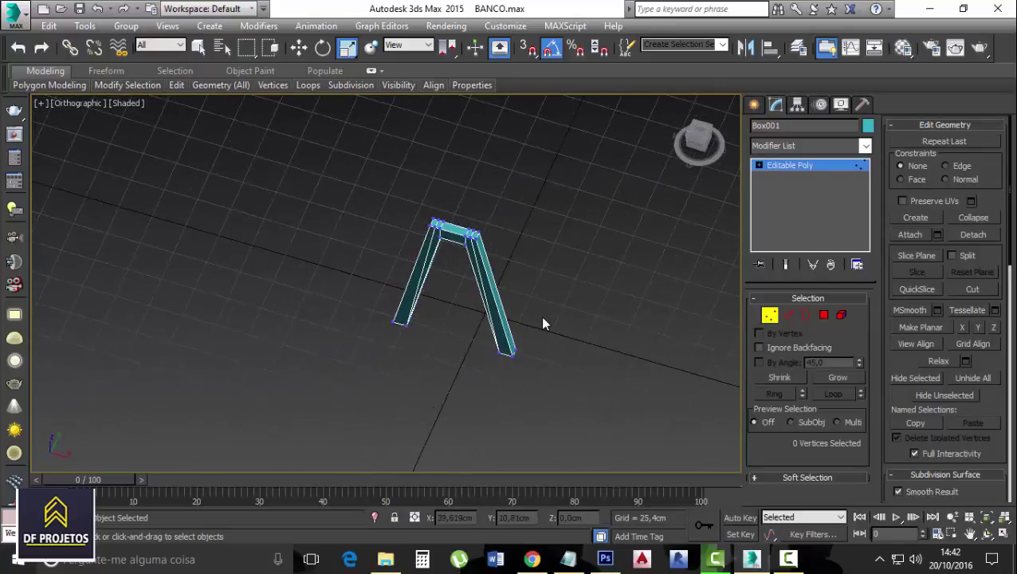
{"action": "key", "text": "t"}
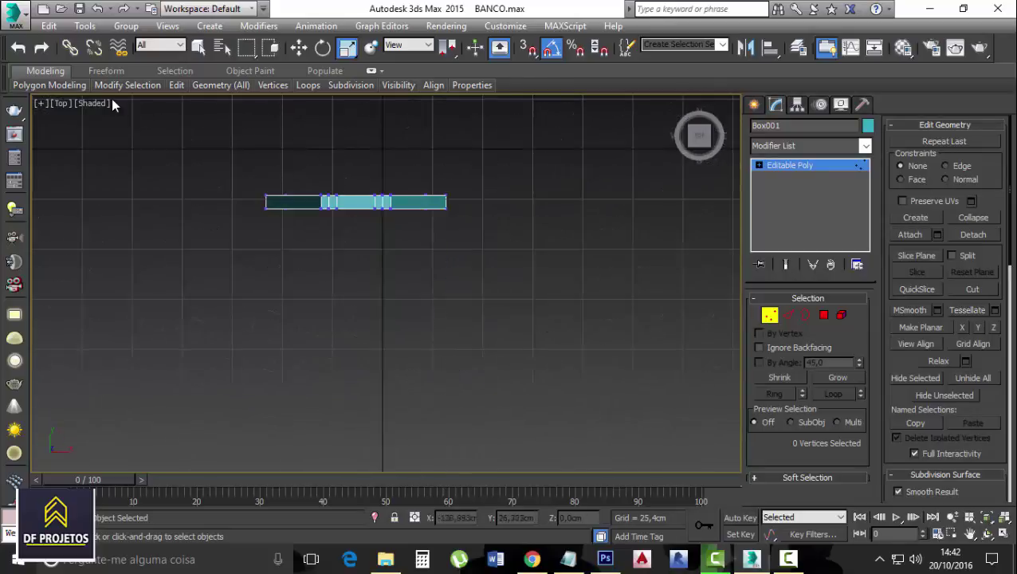
{"action": "left_click", "coordinate": [91, 103]}
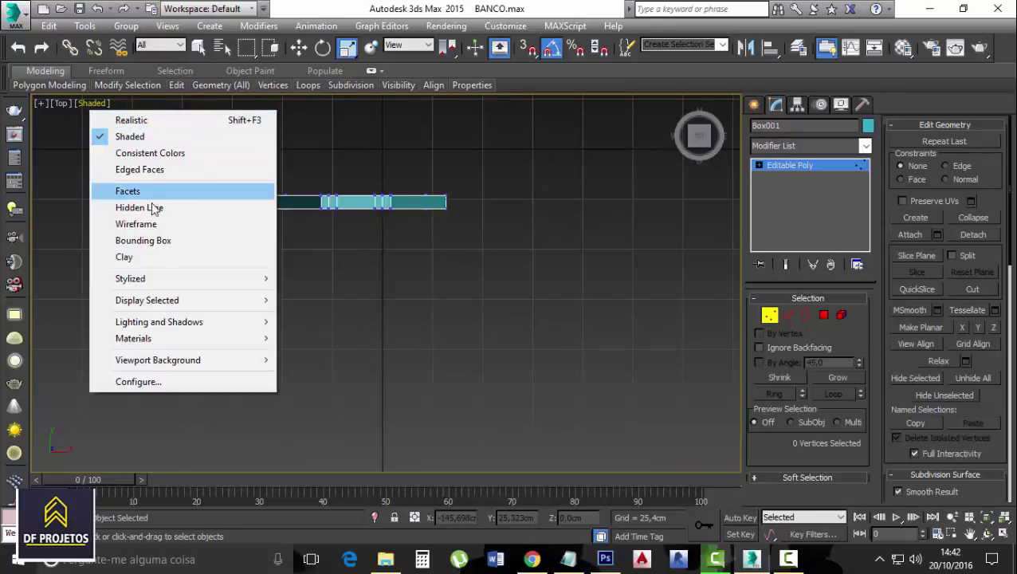
{"action": "left_click", "coordinate": [149, 230]}
{"action": "middle_click_drag", "start_coordinate": [492, 202], "coordinate": [514, 284]}
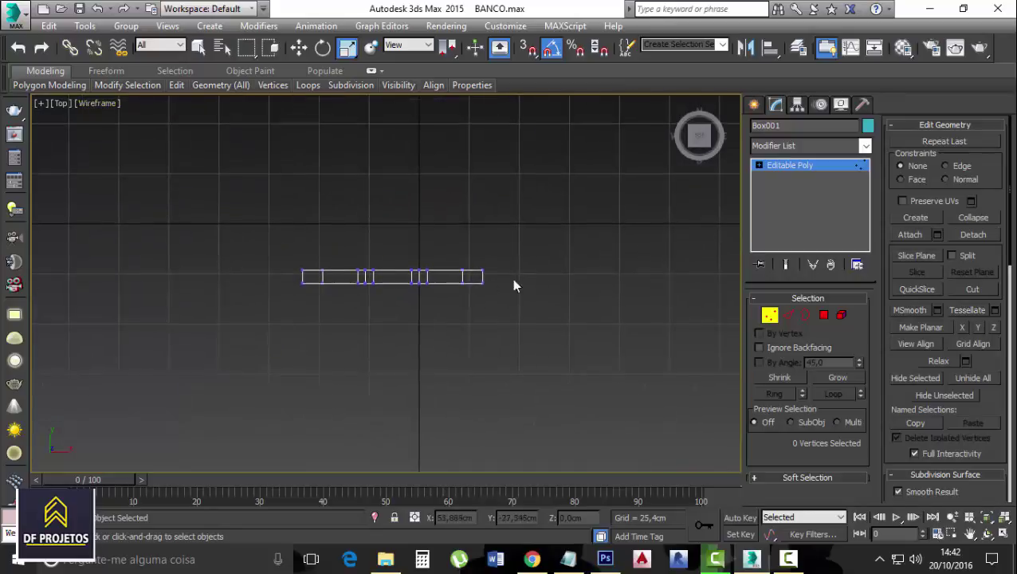
- Leave Vertex mode and copy the whole leg frame about 56 cm along Y as a second, parallel frame
{"action": "left_click", "coordinate": [811, 167]}
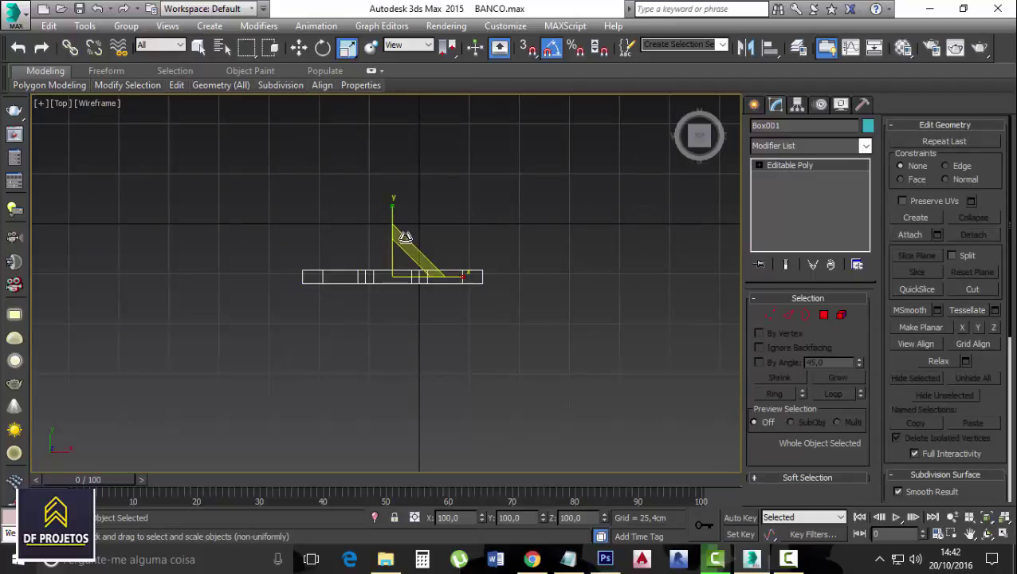
{"action": "left_click", "coordinate": [297, 48]}
{"action": "left_click_drag", "start_coordinate": [386, 223], "coordinate": [397, 118], "text": "shift"}
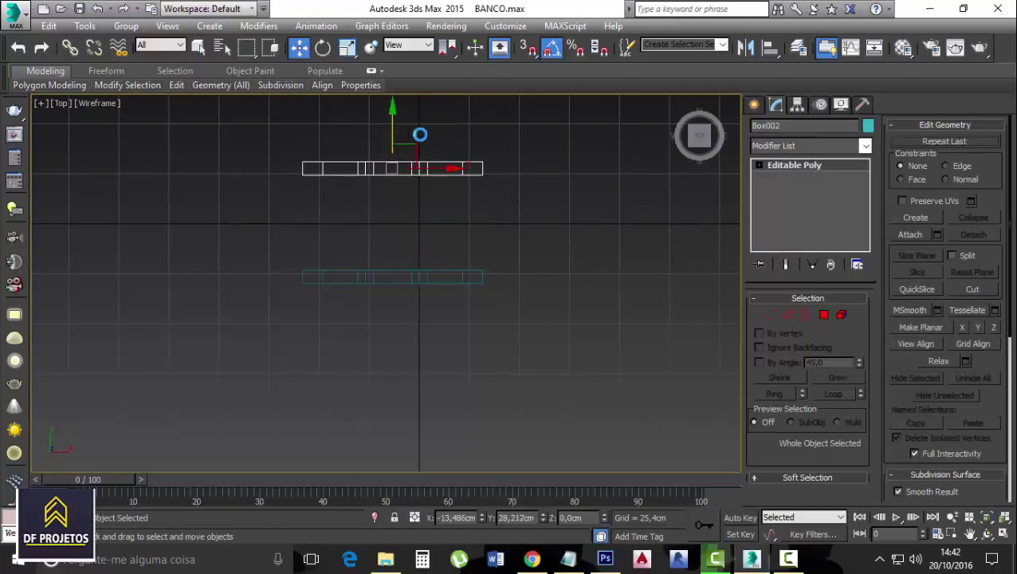
{"action": "left_click", "coordinate": [517, 345]}
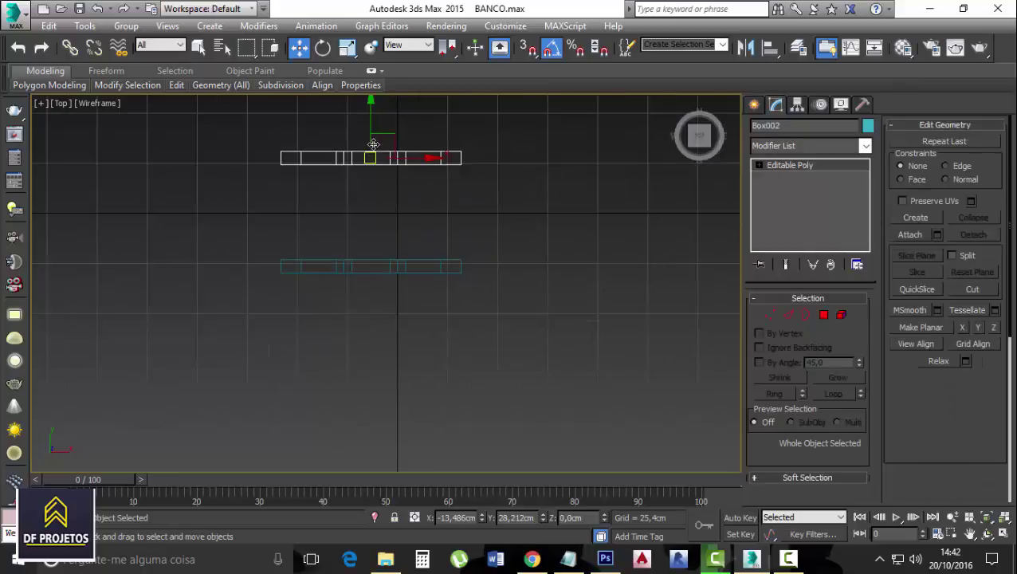
{"action": "middle_click_drag", "start_coordinate": [429, 226], "coordinate": [456, 354]}
{"action": "left_click_drag", "start_coordinate": [420, 238], "coordinate": [425, 254]}
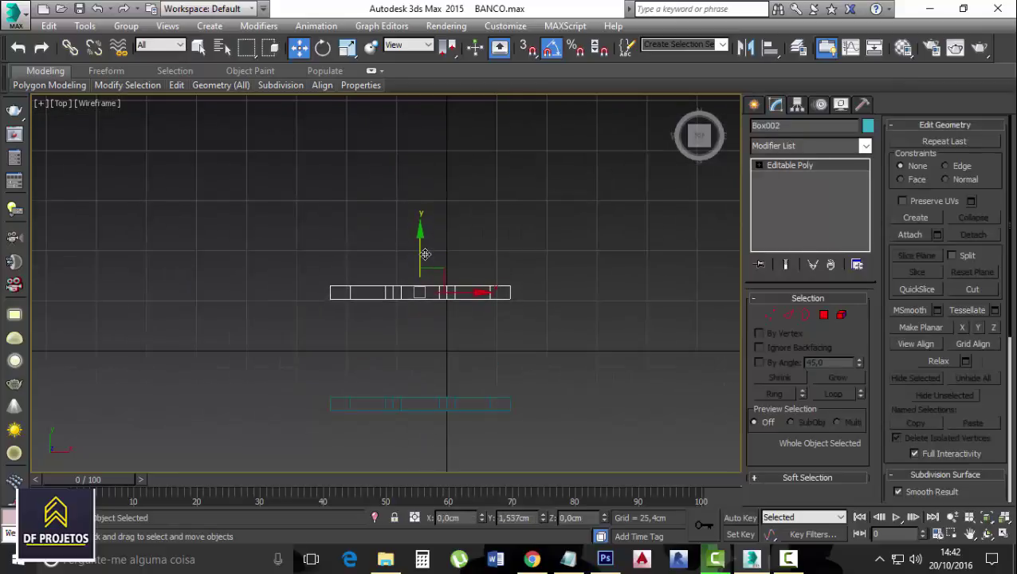
{"action": "left_click", "coordinate": [530, 335]}
- Examine the two leg frames in perspective from several angles and from above
{"action": "key", "text": "p"}
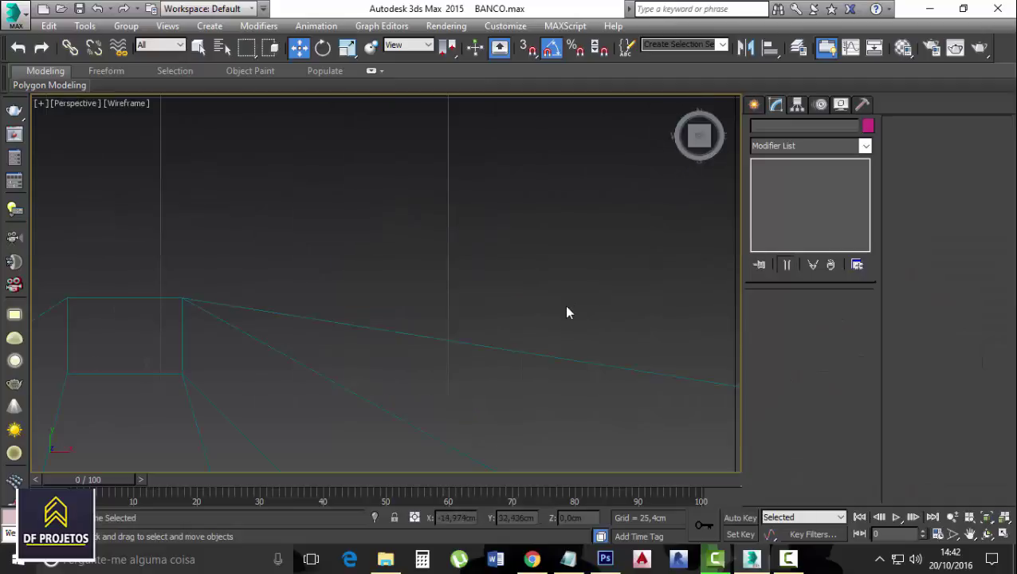
{"action": "middle_click_drag", "start_coordinate": [566, 312], "coordinate": [519, 259], "text": "alt"}
{"action": "scroll", "coordinate": [601, 271], "scroll_direction": "down", "scroll_amount": 3}
{"action": "middle_click_drag", "start_coordinate": [443, 224], "coordinate": [509, 247], "text": "alt"}
{"action": "left_click_drag", "start_coordinate": [702, 144], "coordinate": [389, 245]}
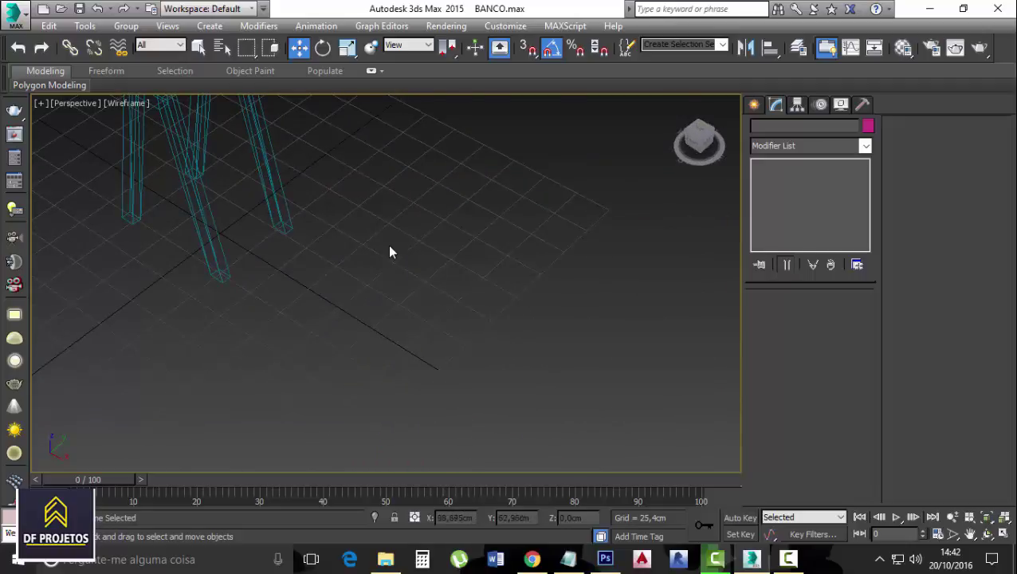
{"action": "middle_click_drag", "start_coordinate": [443, 295], "coordinate": [536, 379]}
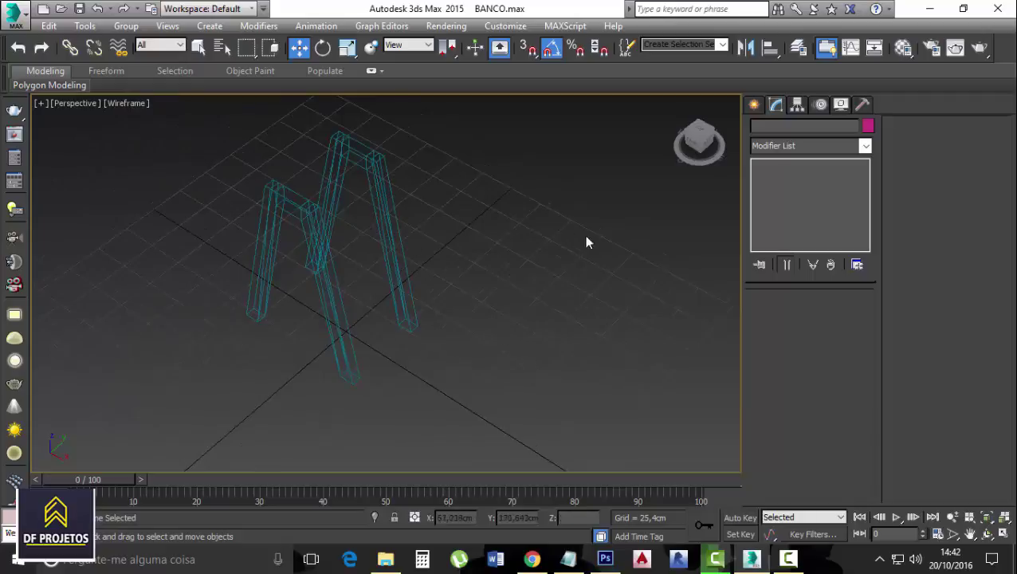
{"action": "left_click", "coordinate": [701, 134]}
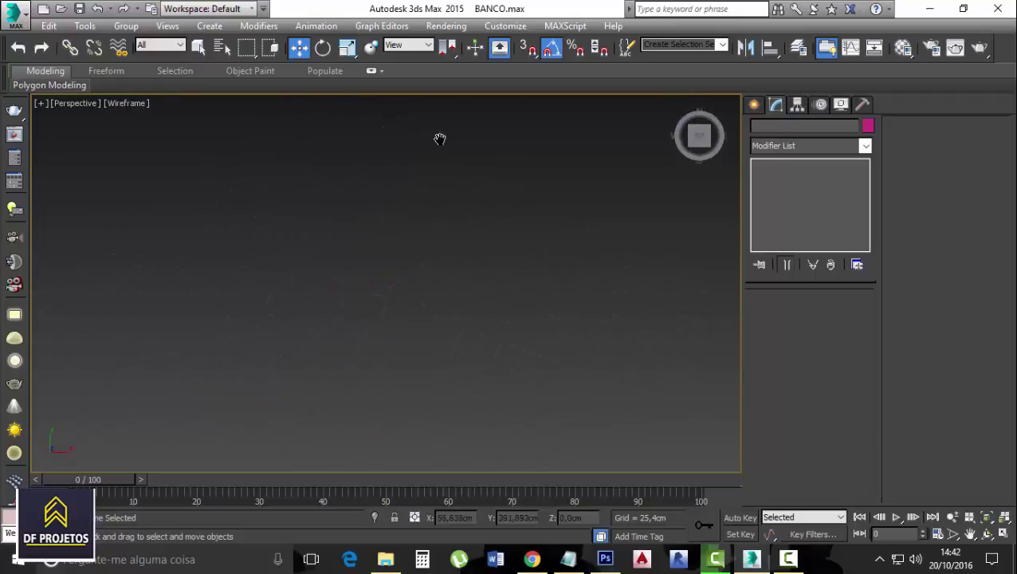
{"action": "scroll", "coordinate": [483, 244], "scroll_direction": "up", "scroll_amount": 2}
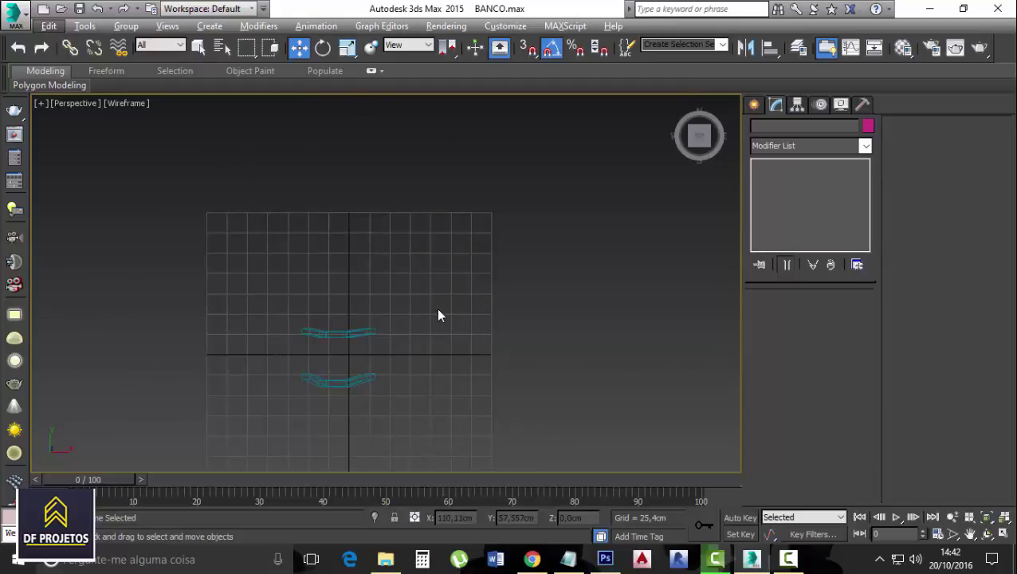
{"action": "scroll", "coordinate": [422, 340], "scroll_direction": "up", "scroll_amount": 5}
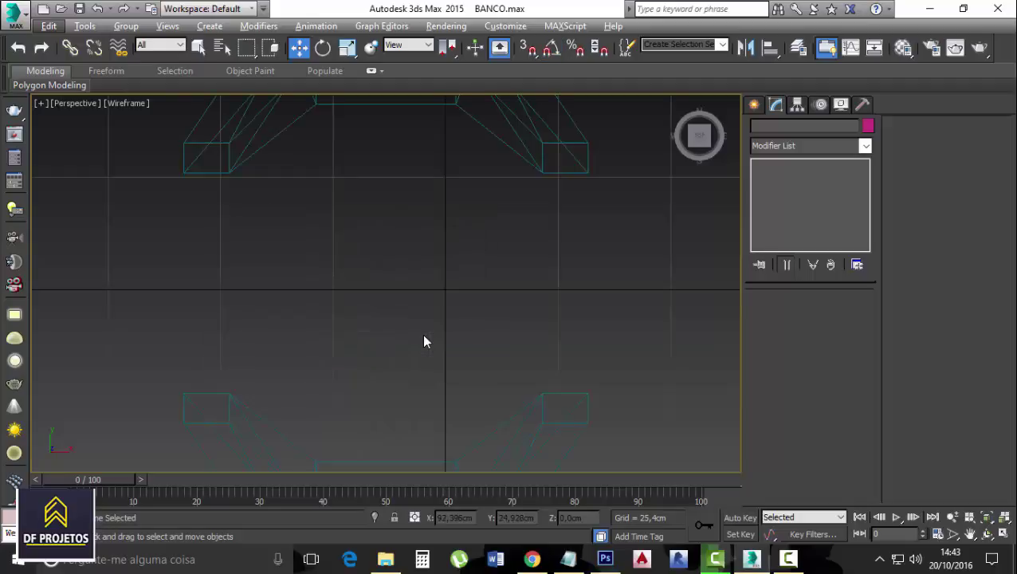
{"action": "scroll", "coordinate": [440, 340], "scroll_direction": "down", "scroll_amount": 5}
{"action": "middle_click_drag", "start_coordinate": [440, 340], "coordinate": [622, 251], "text": "alt"}
- Draw a standard box about 64 cm long, 81 cm wide and 21 cm high on the grid beside the leg frames
{"action": "left_click", "coordinate": [753, 104]}
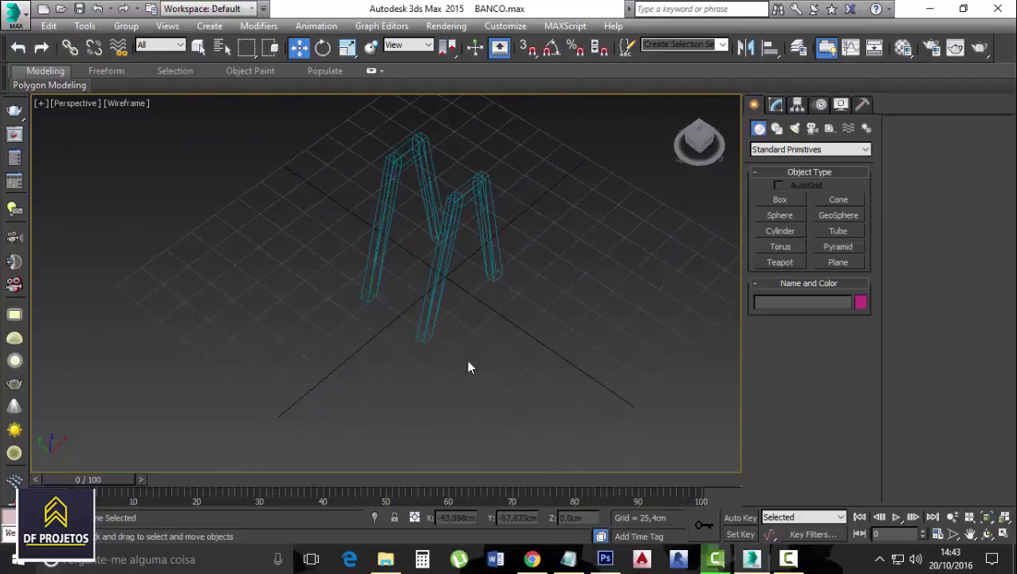
{"action": "left_click", "coordinate": [780, 200]}
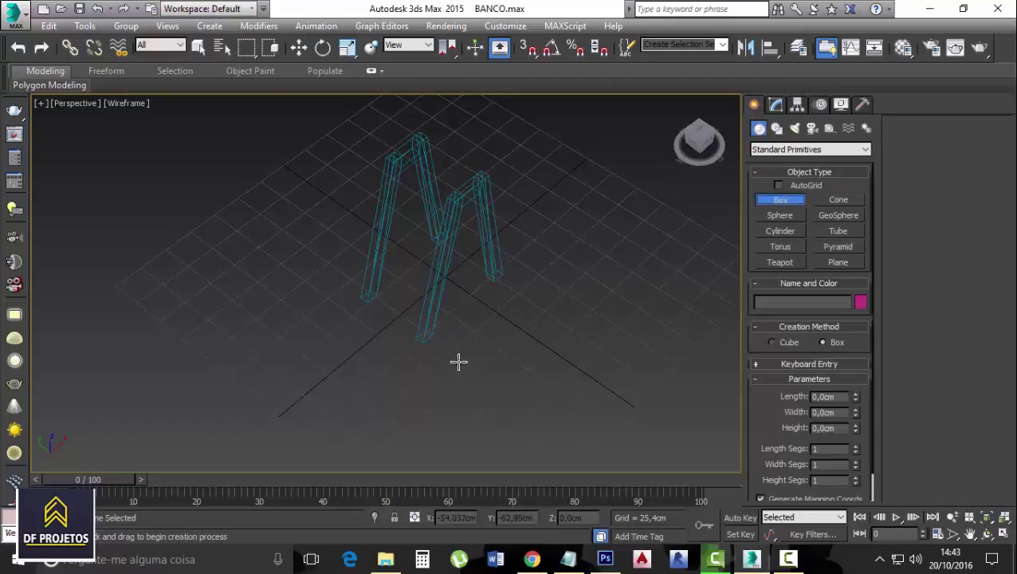
{"action": "left_click_drag", "start_coordinate": [459, 362], "coordinate": [597, 347]}
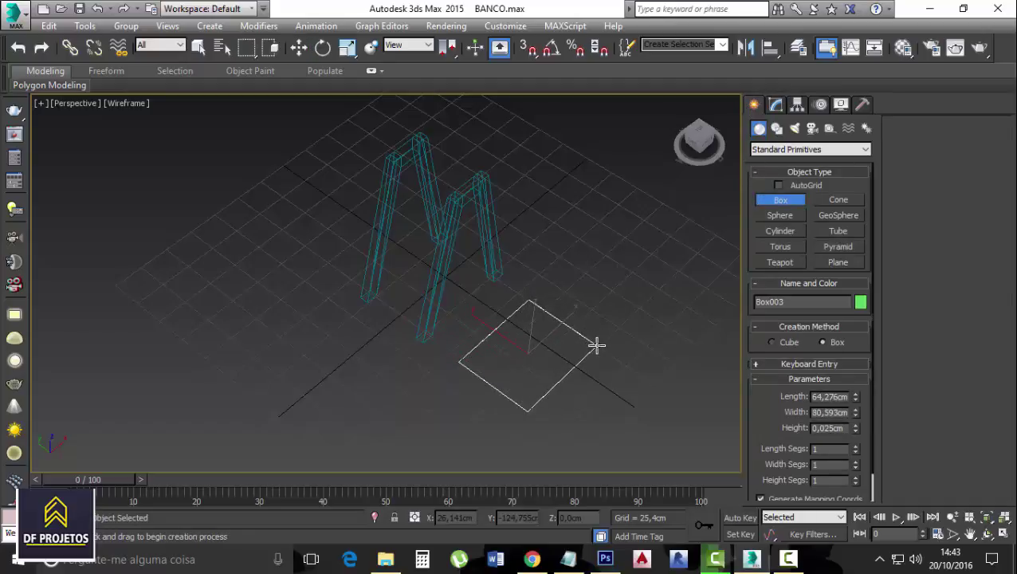
{"action": "left_click", "coordinate": [698, 145]}
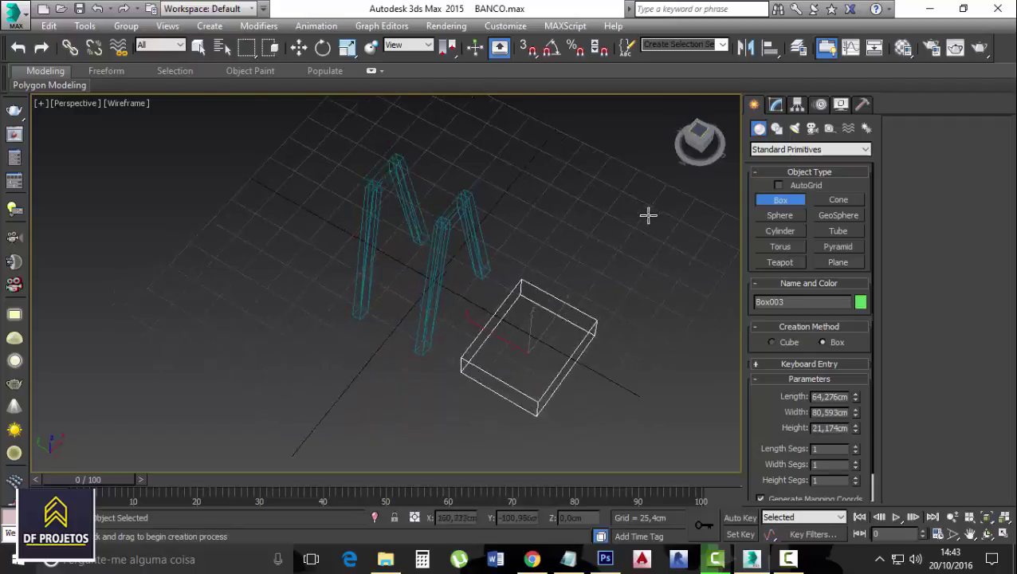
- Move the new box over the two leg frames and raise it to about 119 cm on Z at their tops
{"action": "left_click", "coordinate": [299, 48]}
{"action": "left_click_drag", "start_coordinate": [451, 347], "coordinate": [322, 347]}
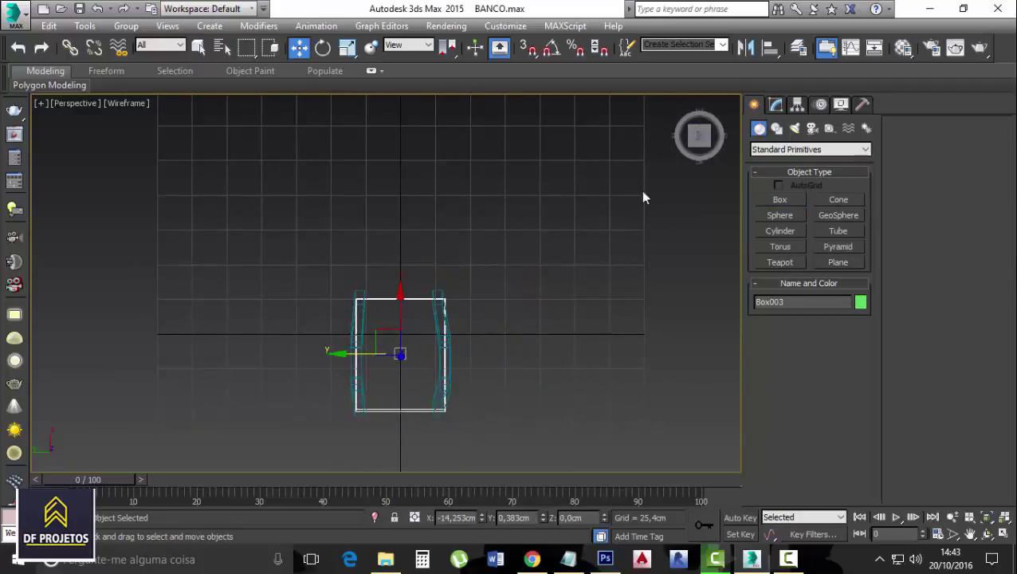
{"action": "left_click", "coordinate": [700, 158]}
{"action": "left_click_drag", "start_coordinate": [402, 302], "coordinate": [398, 141]}
{"action": "middle_click_drag", "start_coordinate": [473, 186], "coordinate": [473, 275]}
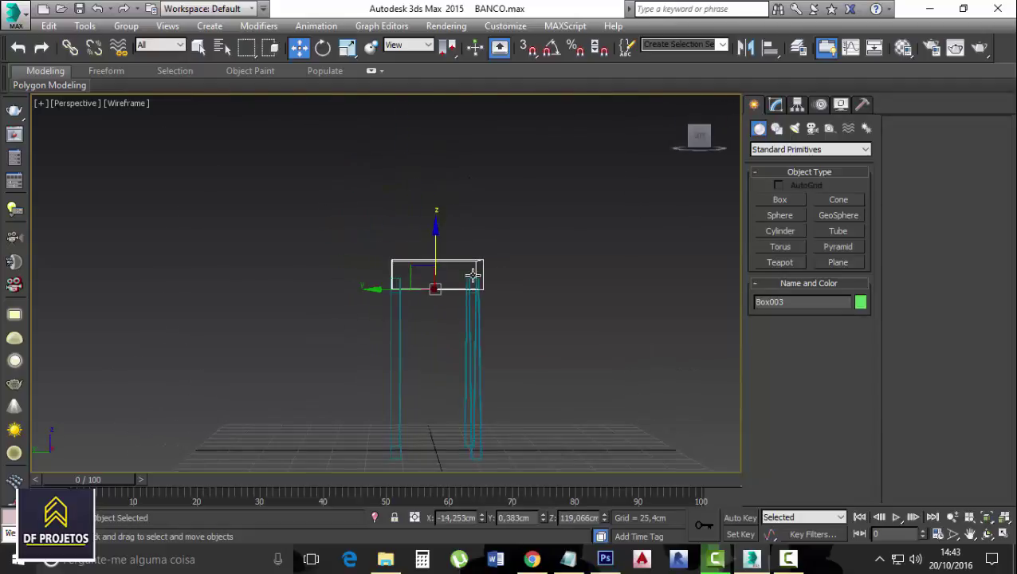
- Centre the seat box along Y between the two leg frames, fine-tuning its position in the Left view
{"action": "scroll", "coordinate": [472, 275], "scroll_direction": "up", "scroll_amount": 3}
{"action": "left_click_drag", "start_coordinate": [390, 296], "coordinate": [386, 297]}
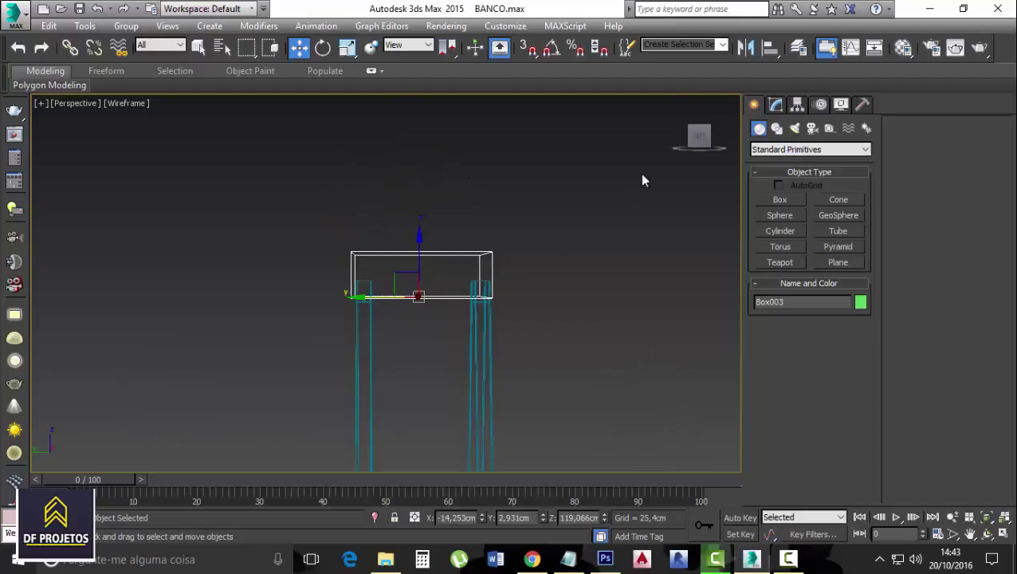
{"action": "left_click", "coordinate": [700, 137]}
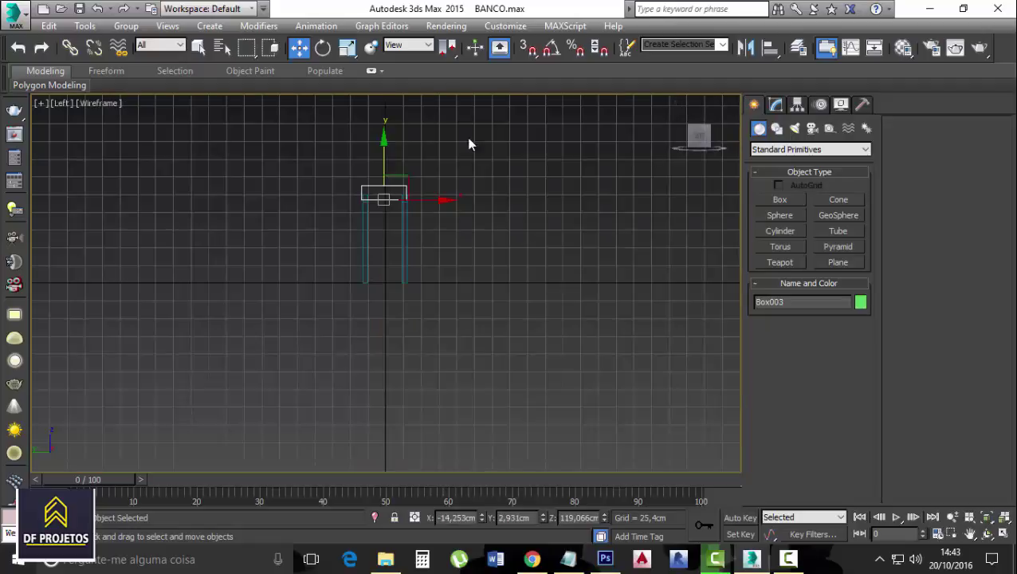
{"action": "scroll", "coordinate": [388, 200], "scroll_direction": "up", "scroll_amount": 5}
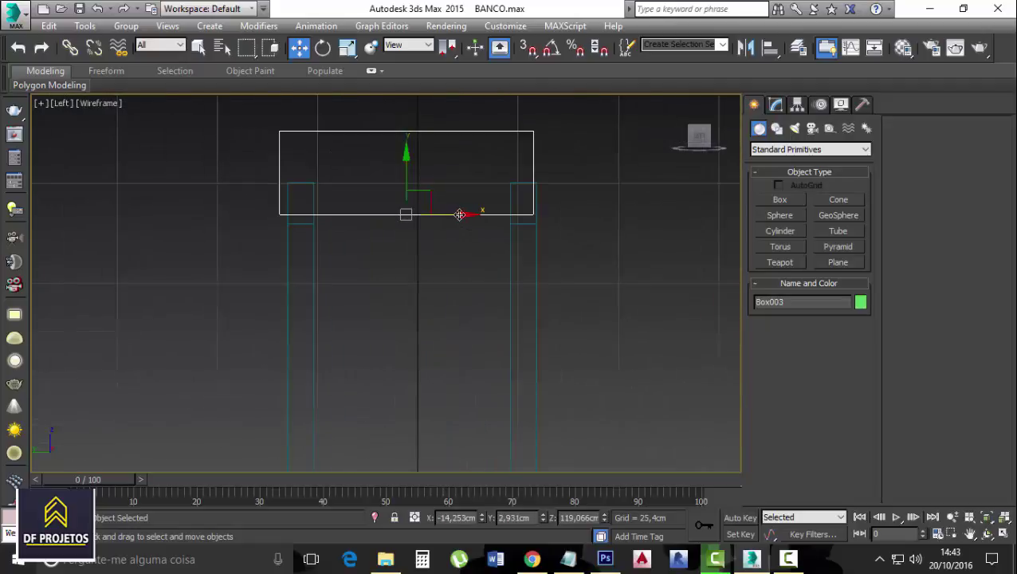
{"action": "left_click_drag", "start_coordinate": [472, 225], "coordinate": [479, 225]}
- Scale the seat box's height down to about 45% so its top sits just above the leg frames
{"action": "left_click", "coordinate": [347, 50]}
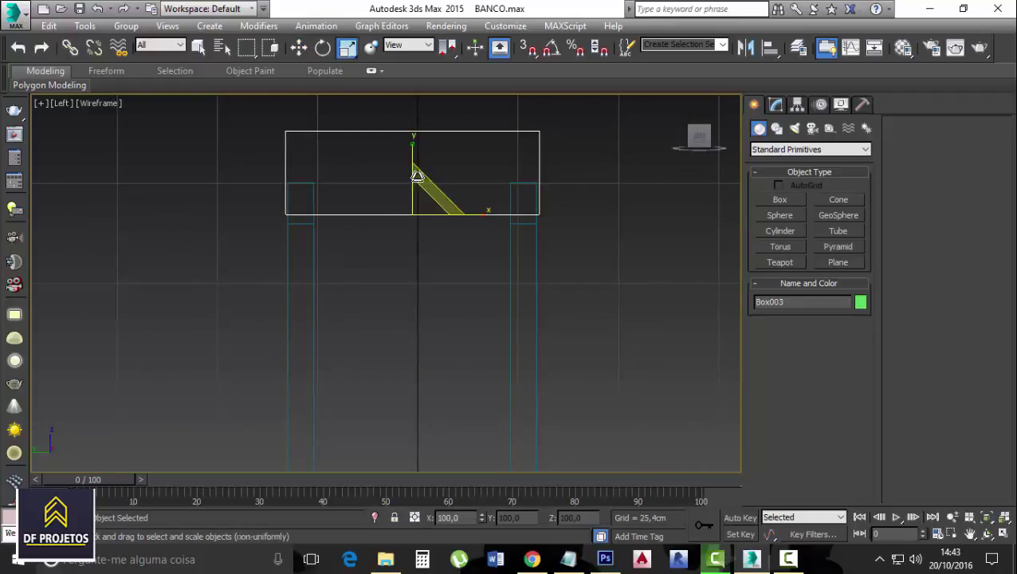
{"action": "left_click_drag", "start_coordinate": [406, 168], "coordinate": [406, 227]}
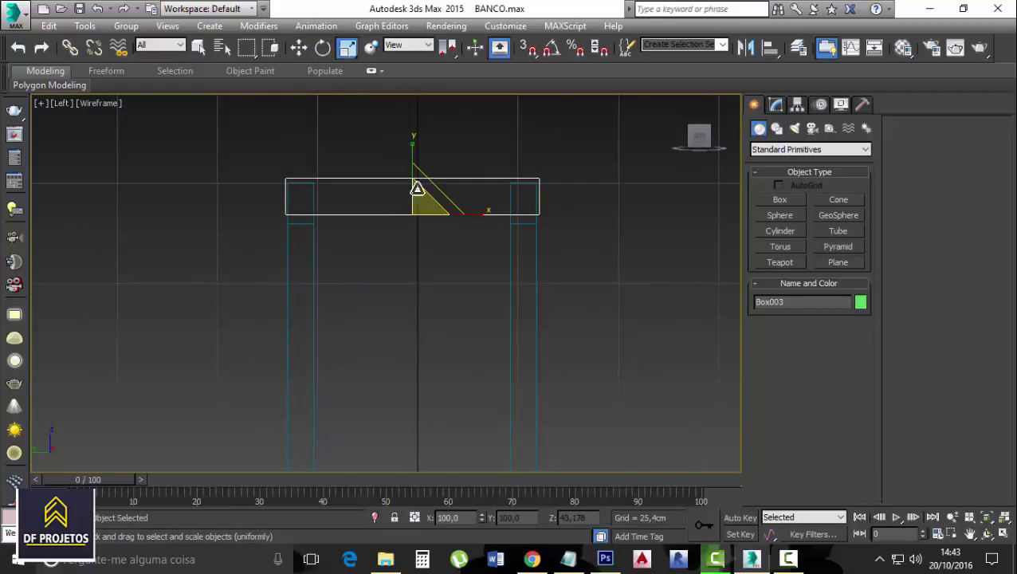
- Scale the seat box to about 145% in width so it overhangs both leg frames, and increase its height upward
{"action": "left_click_drag", "start_coordinate": [466, 214], "coordinate": [485, 230]}
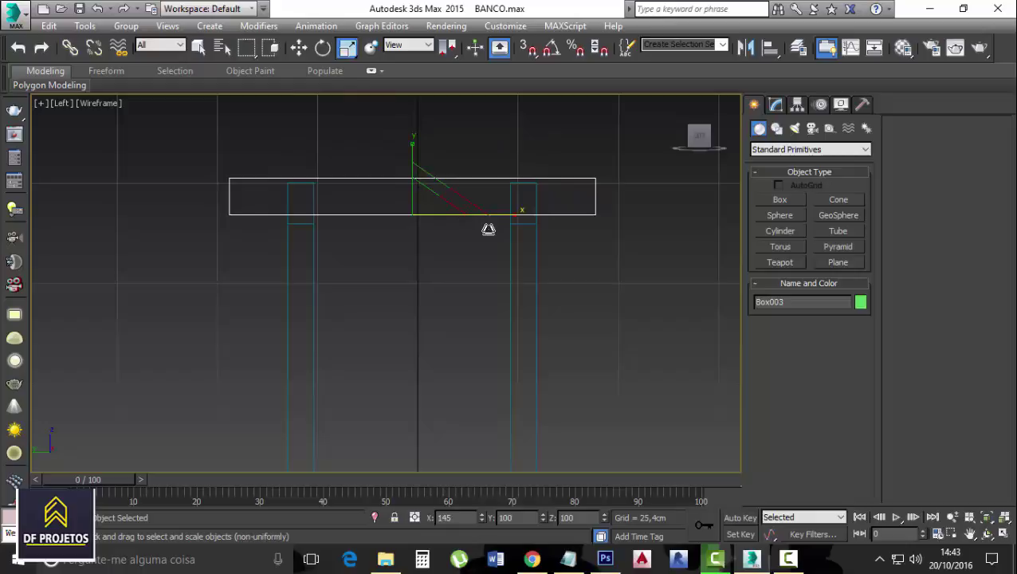
{"action": "left_click", "coordinate": [626, 316]}
{"action": "left_click", "coordinate": [423, 177]}
{"action": "left_click_drag", "start_coordinate": [413, 169], "coordinate": [409, 132]}
{"action": "left_click", "coordinate": [658, 295]}
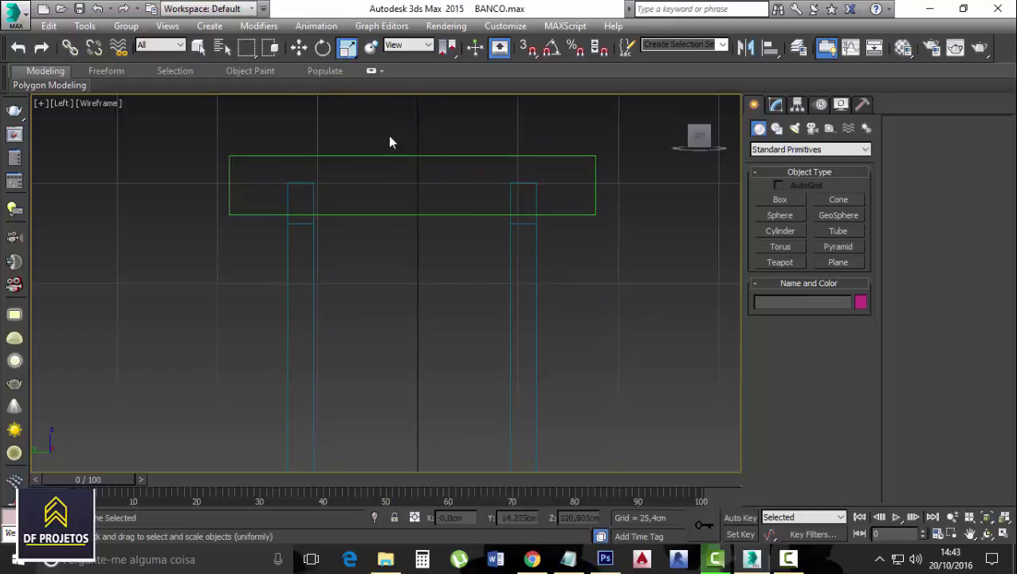
- Move the seat box straight up until its underside rests on the tops of the leg frames
{"action": "left_click", "coordinate": [299, 47]}
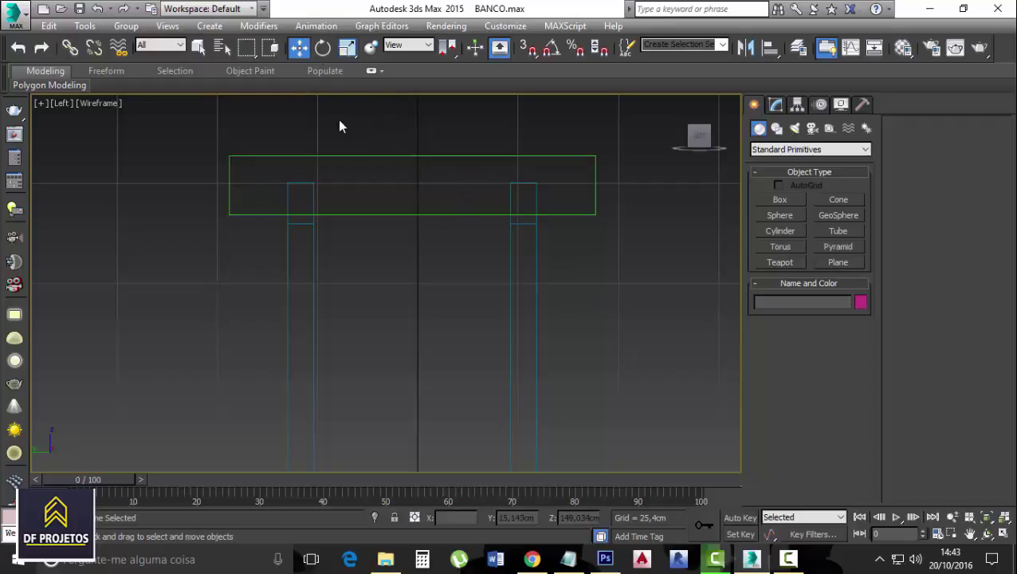
{"action": "left_click", "coordinate": [422, 214]}
{"action": "left_click_drag", "start_coordinate": [410, 182], "coordinate": [410, 152]}
{"action": "left_click", "coordinate": [608, 247]}
- Display the stool shaded in the Perspective view and check how the seat sits on the legs
{"action": "key", "text": "p"}
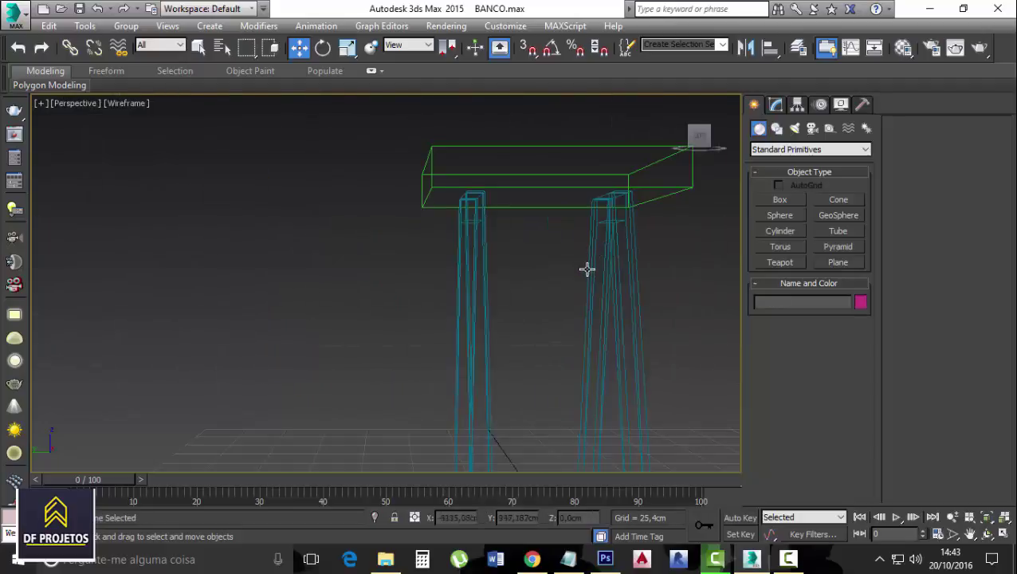
{"action": "left_click", "coordinate": [119, 104]}
{"action": "left_click", "coordinate": [151, 137]}
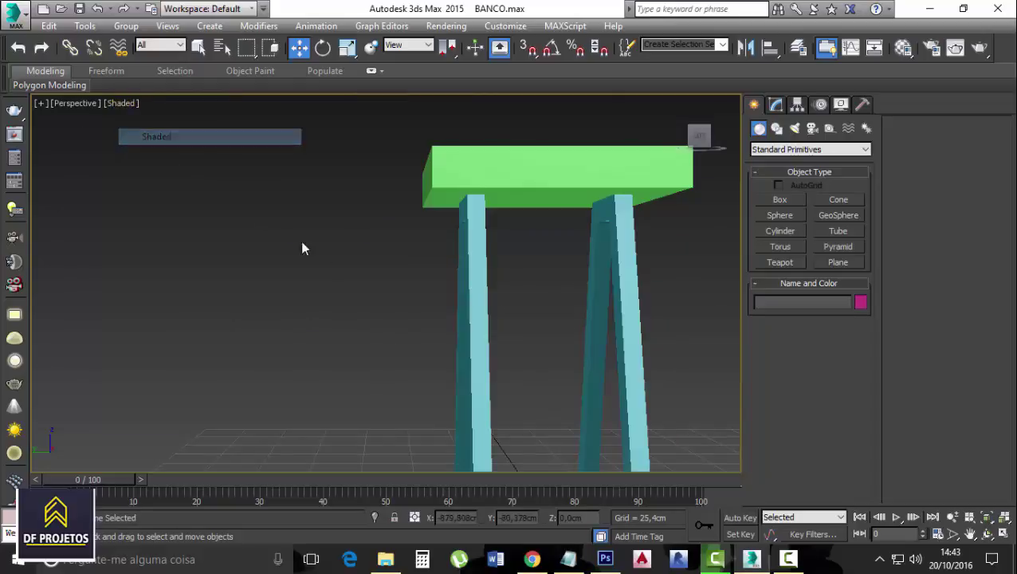
{"action": "scroll", "coordinate": [426, 275], "scroll_direction": "down", "scroll_amount": 10}
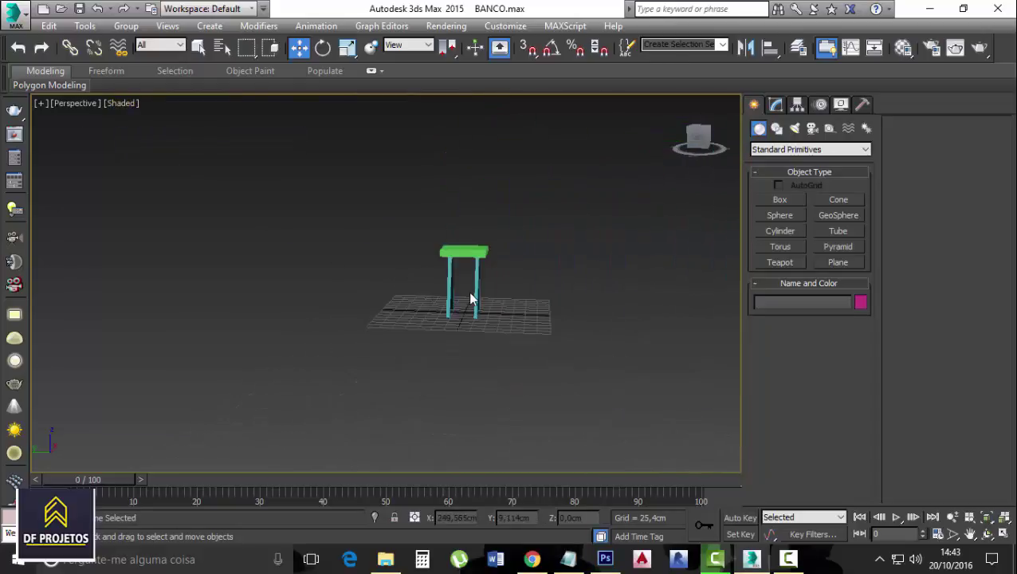
{"action": "scroll", "coordinate": [254, 209], "scroll_direction": "up", "scroll_amount": 5}
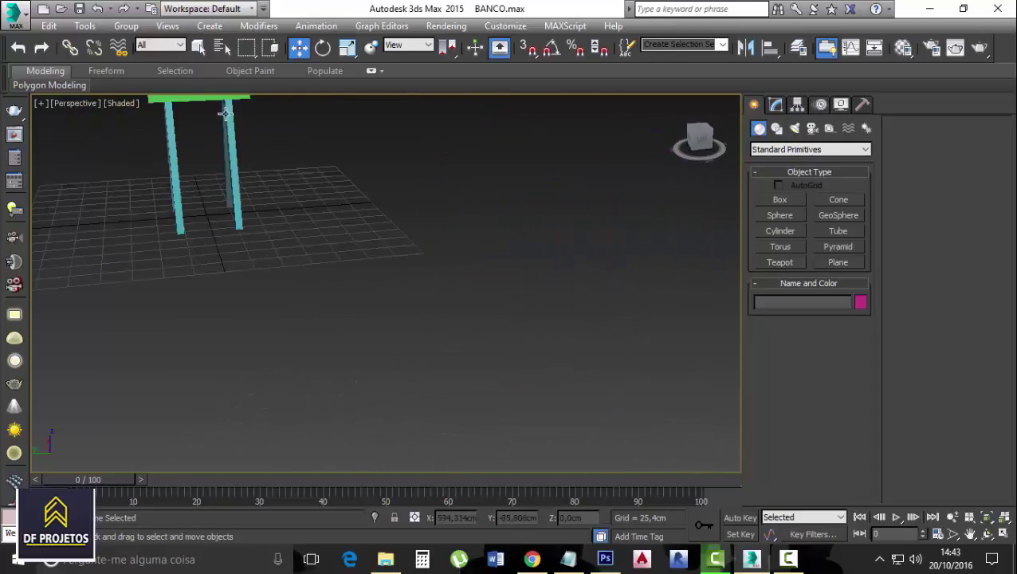
{"action": "left_click", "coordinate": [227, 114]}
{"action": "scroll", "coordinate": [268, 200], "scroll_direction": "down", "scroll_amount": 5}
{"action": "middle_click_drag", "start_coordinate": [275, 200], "coordinate": [377, 298], "text": "alt"}
{"action": "scroll", "coordinate": [347, 309], "scroll_direction": "up", "scroll_amount": 4}
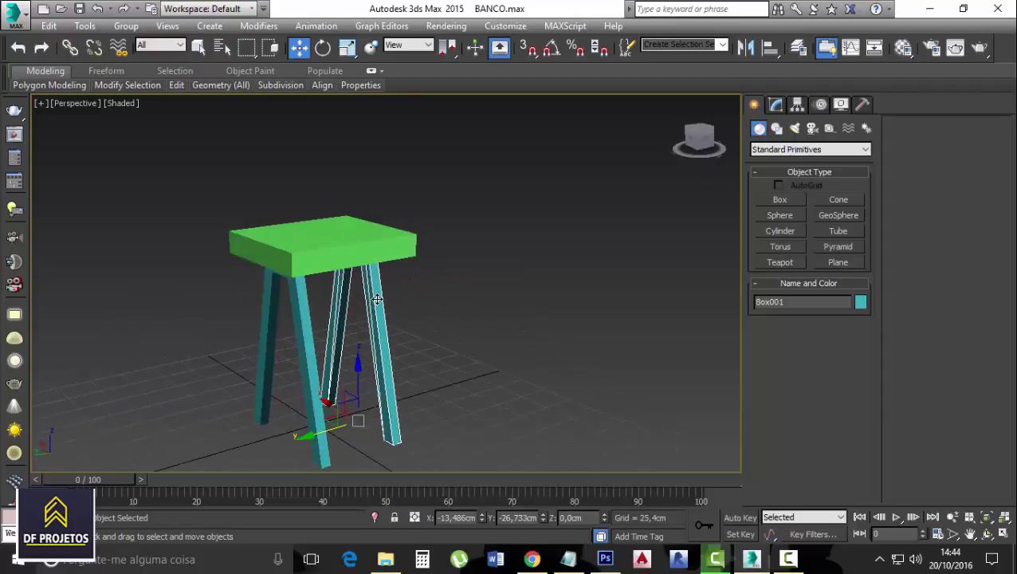
- Convert the seat box to an Editable Poly
{"action": "left_click", "coordinate": [360, 239]}
{"action": "key", "text": "z"}
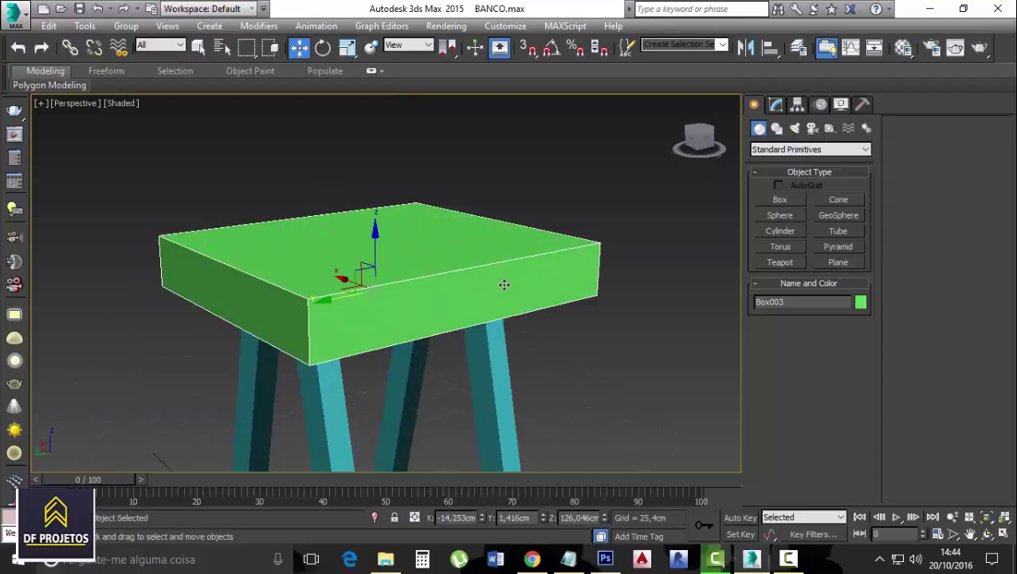
{"action": "right_click", "coordinate": [454, 265]}
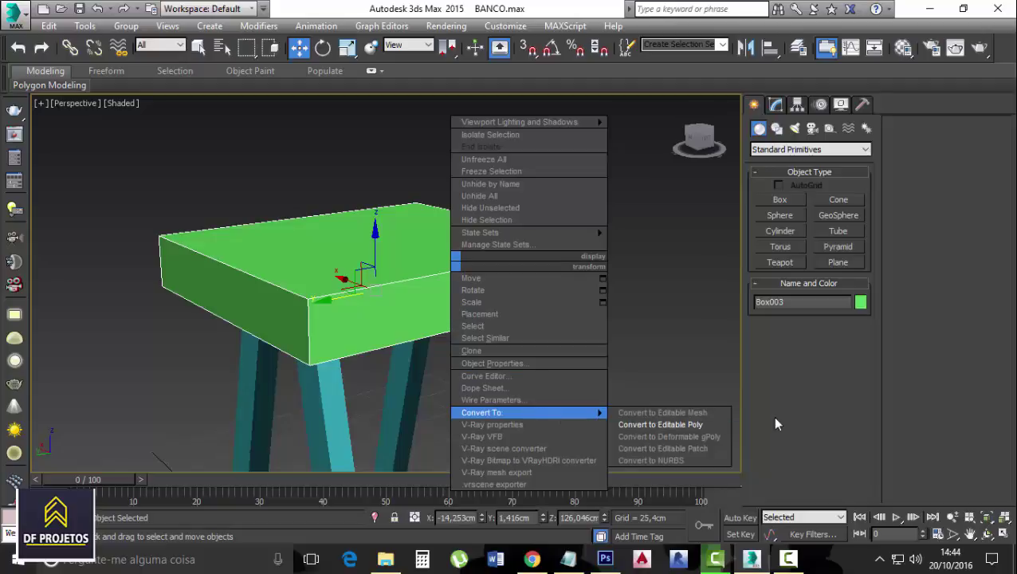
{"action": "left_click", "coordinate": [654, 425]}
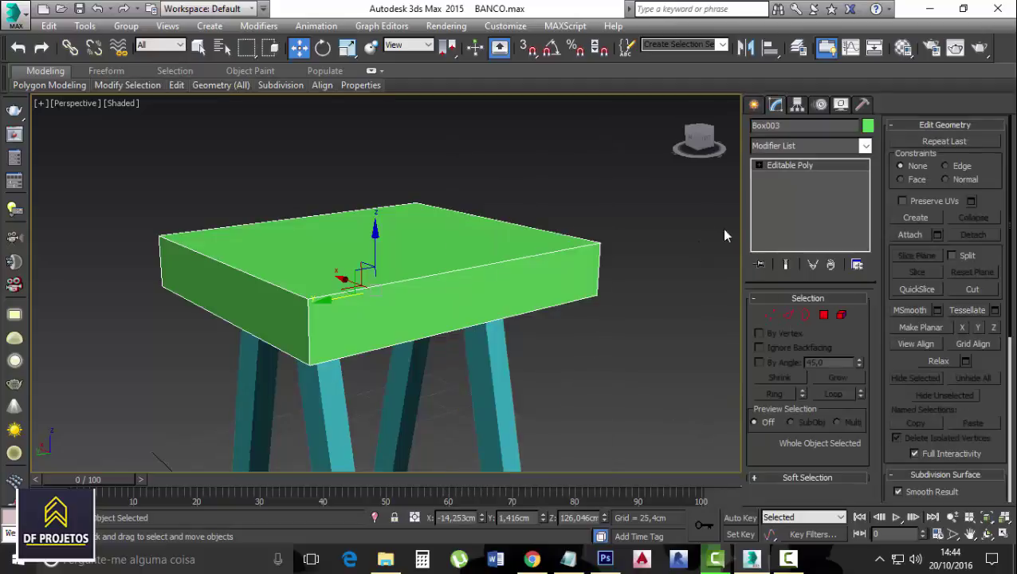
- In the Left view, select the ring of four vertical edges at the corners of the seat
{"action": "key", "text": "l"}
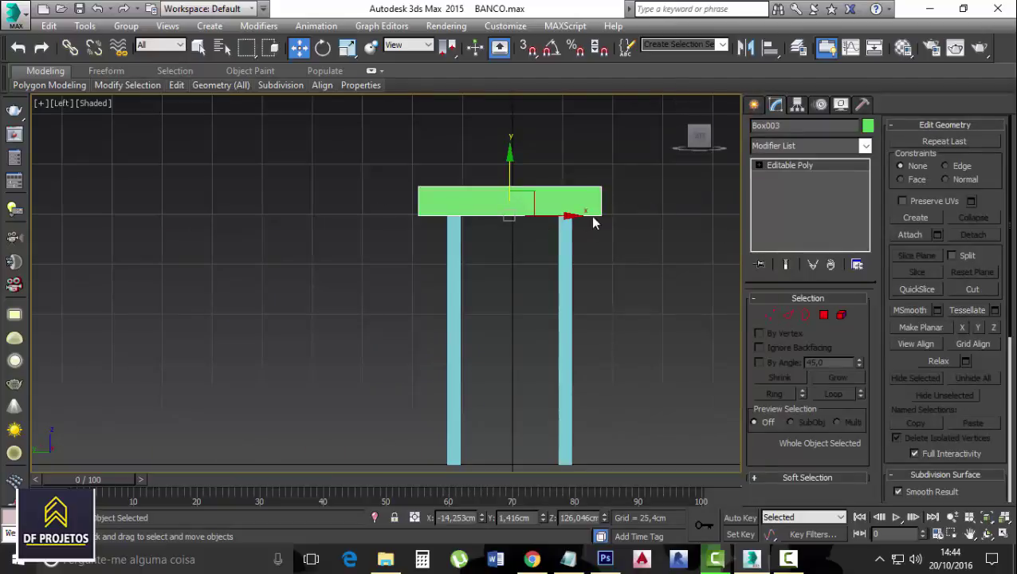
{"action": "left_click", "coordinate": [787, 315]}
{"action": "scroll", "coordinate": [554, 185], "scroll_direction": "up", "scroll_amount": 3}
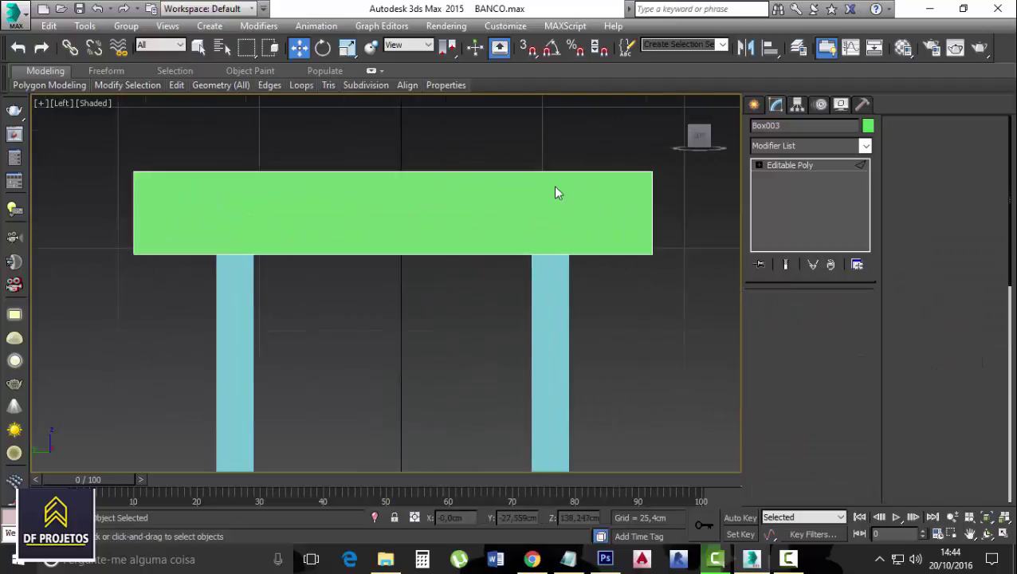
{"action": "left_click_drag", "start_coordinate": [677, 188], "coordinate": [79, 216]}
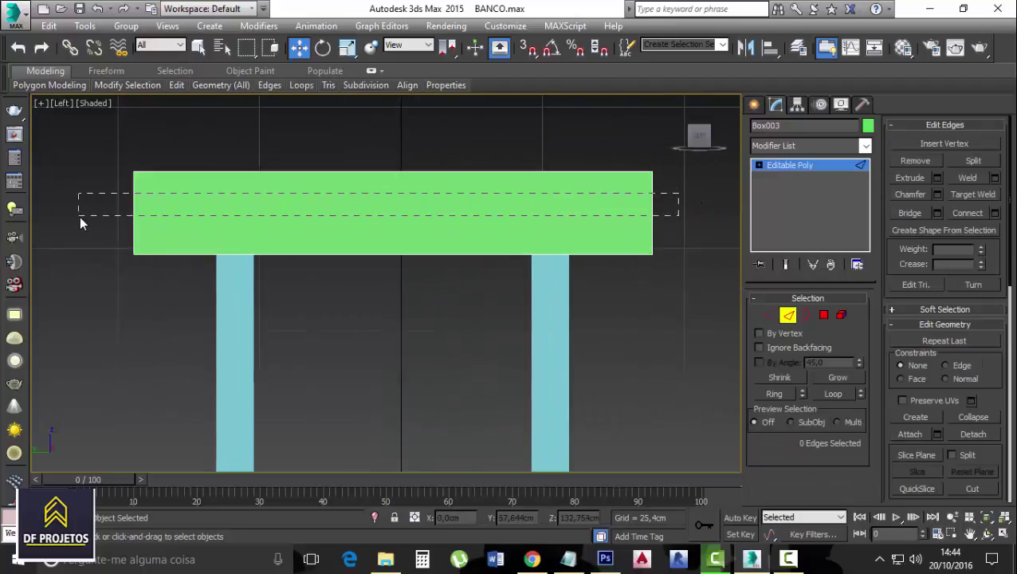
{"action": "left_click", "coordinate": [653, 211]}
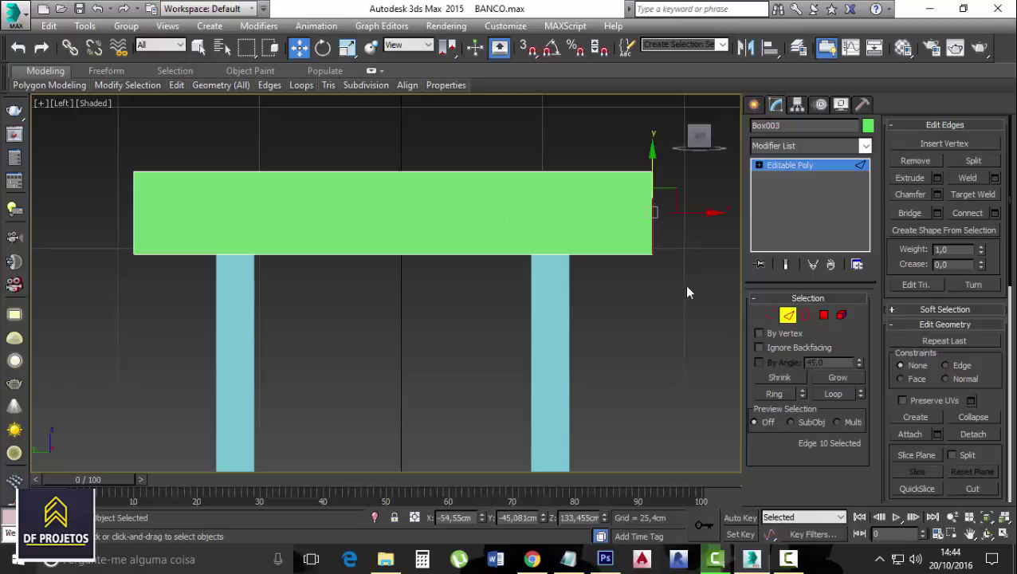
{"action": "left_click", "coordinate": [773, 394]}
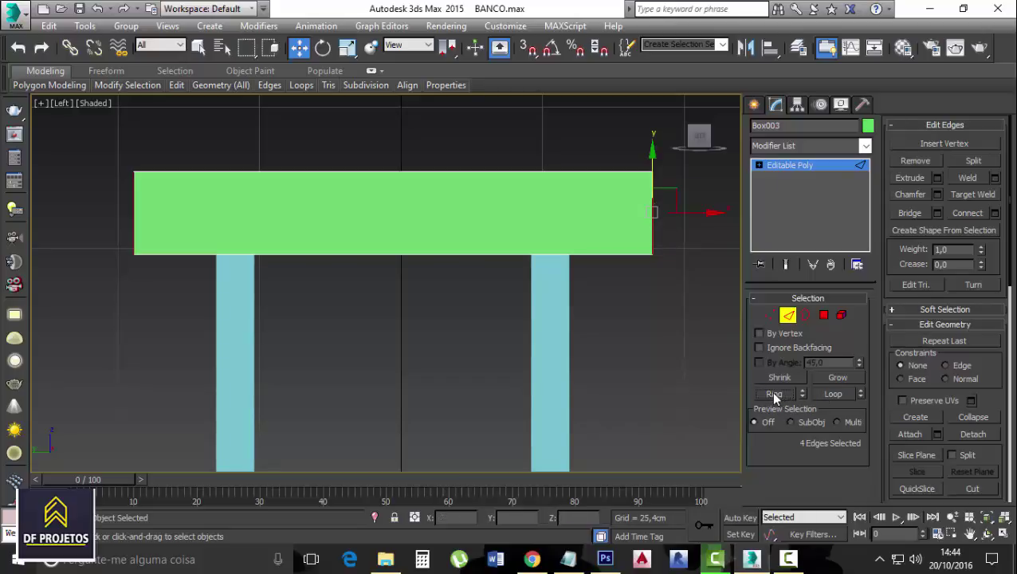
- Connect the seat's vertical edges with 1 segment, pinch 0 and slide -30, forming a narrower lower band
{"action": "left_click", "coordinate": [995, 214]}
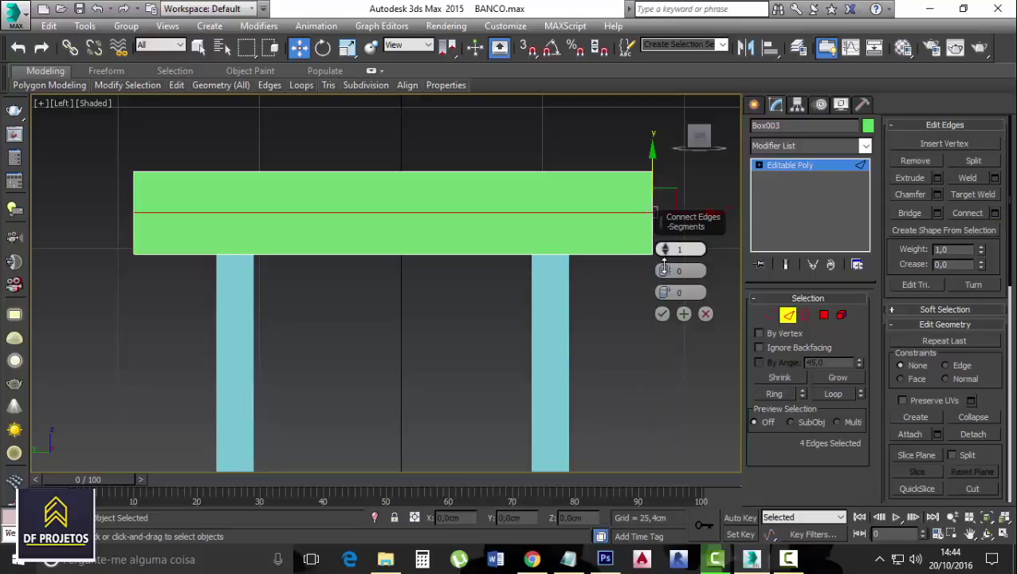
{"action": "left_click_drag", "start_coordinate": [664, 275], "coordinate": [669, 292]}
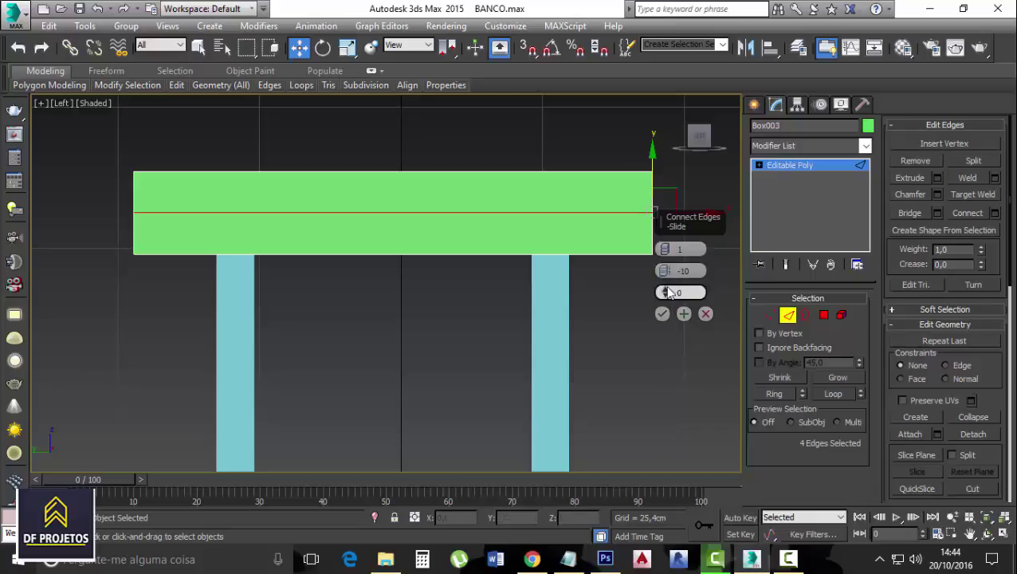
{"action": "double_click", "coordinate": [679, 271]}
{"action": "type", "text": "0"}
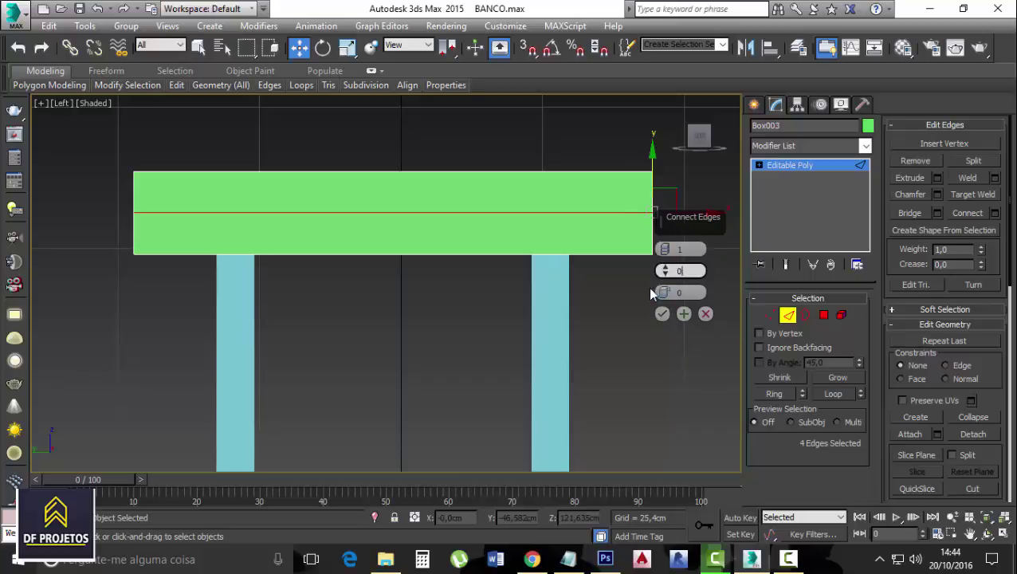
{"action": "key", "text": "Tab"}
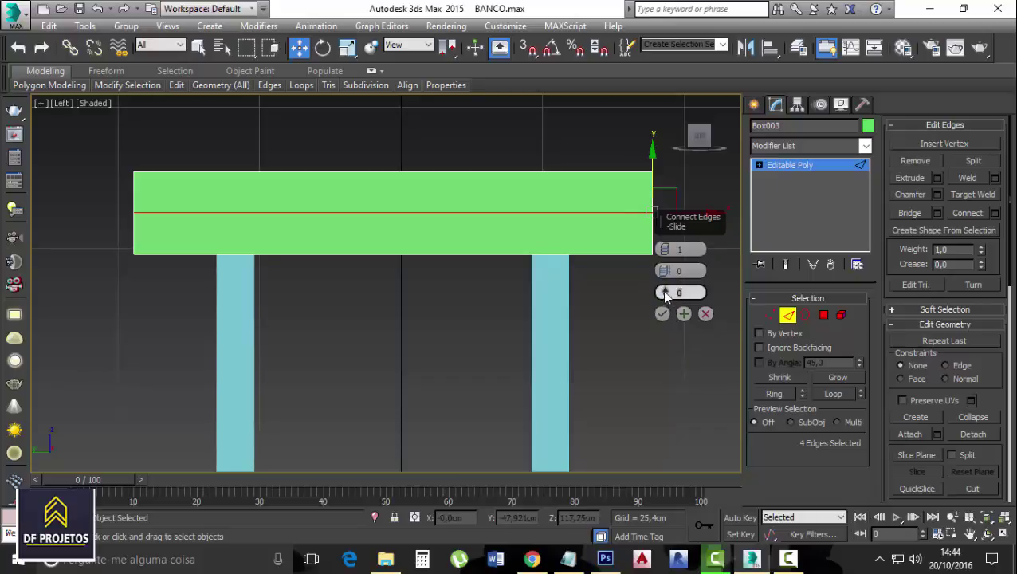
{"action": "left_click_drag", "start_coordinate": [666, 295], "coordinate": [672, 333]}
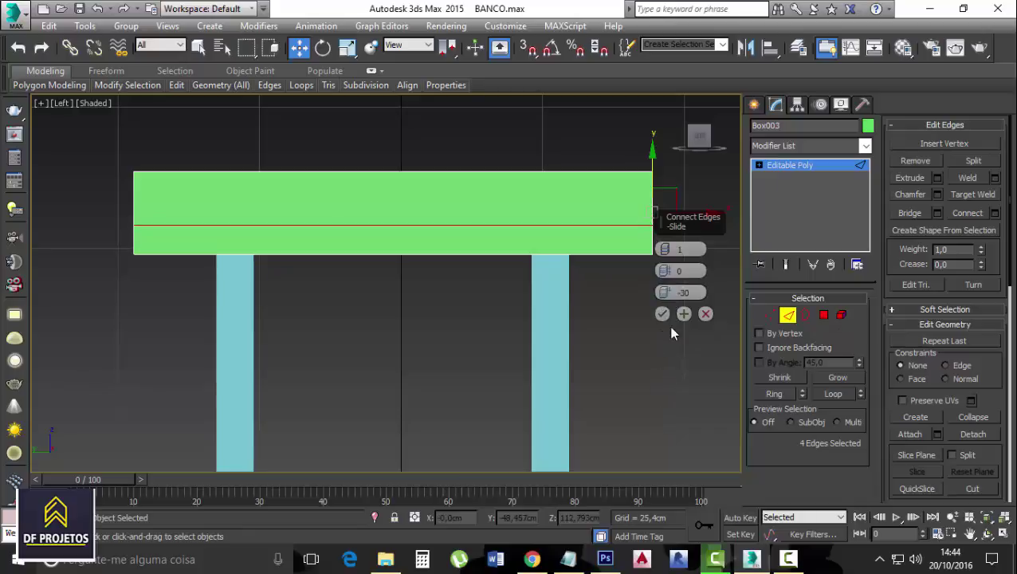
{"action": "left_click", "coordinate": [662, 315]}
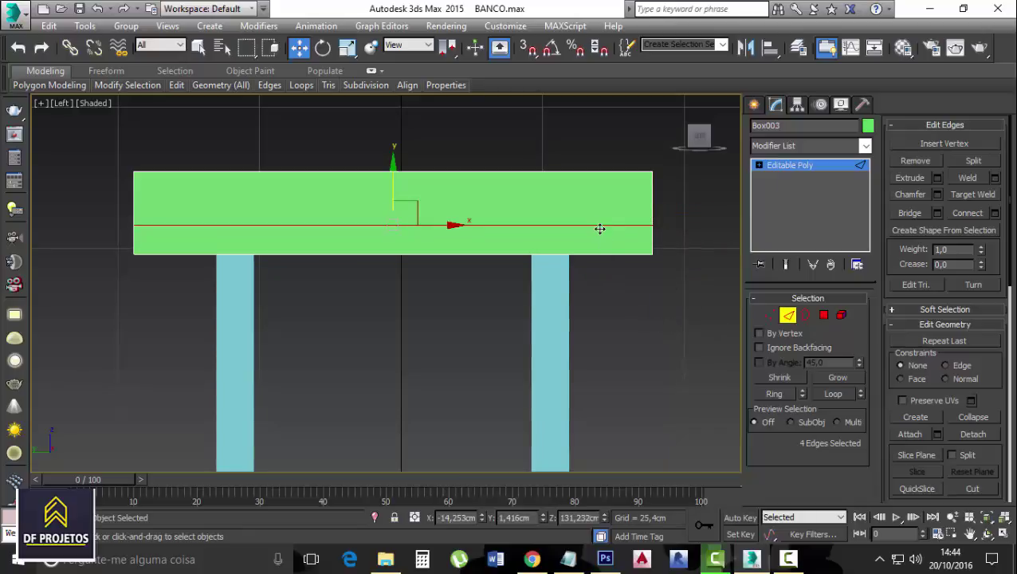
- Select the facing polygon of the seat's lower band, trying Grow and Shrink to adjust the selection
{"action": "left_click", "coordinate": [823, 317]}
{"action": "left_click", "coordinate": [602, 243]}
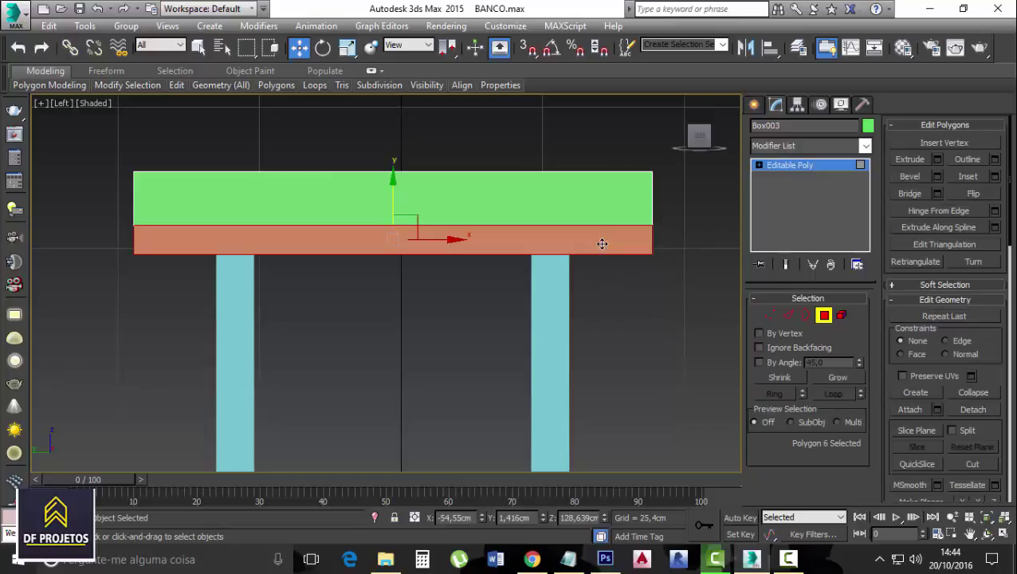
{"action": "left_click", "coordinate": [837, 378]}
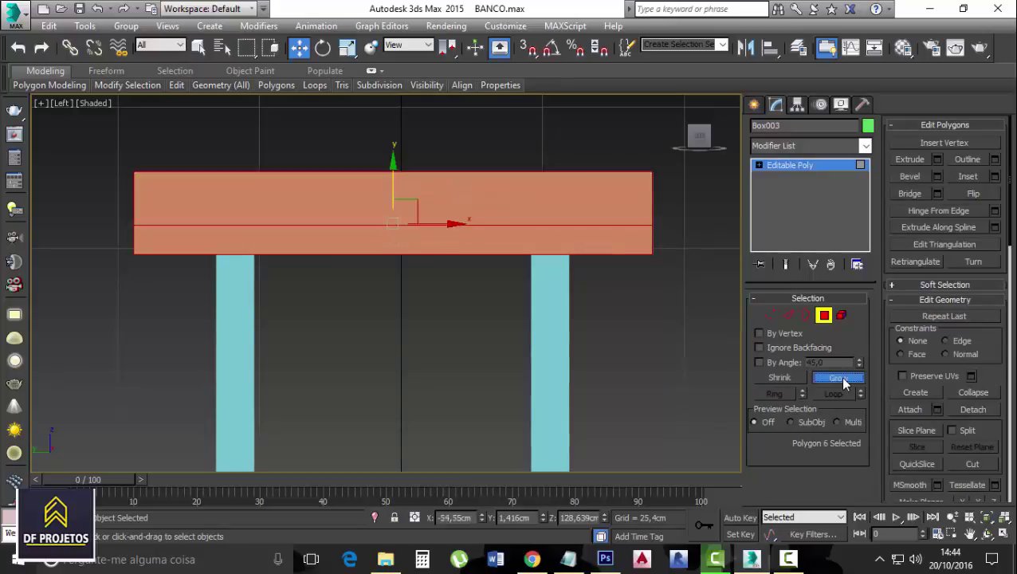
{"action": "left_click", "coordinate": [640, 285]}
{"action": "left_click", "coordinate": [613, 245]}
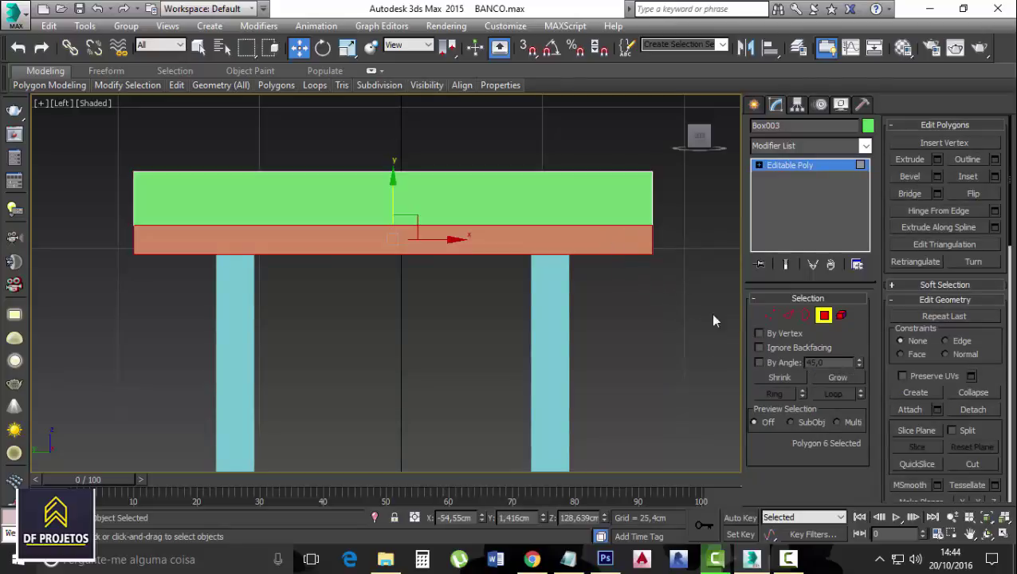
{"action": "left_click", "coordinate": [781, 377]}
{"action": "left_click", "coordinate": [627, 248]}
- In Perspective, add the remaining three side polygons of the seat's lower band to the selection
{"action": "scroll", "coordinate": [625, 255], "scroll_direction": "down", "scroll_amount": 5}
{"action": "key", "text": "p"}
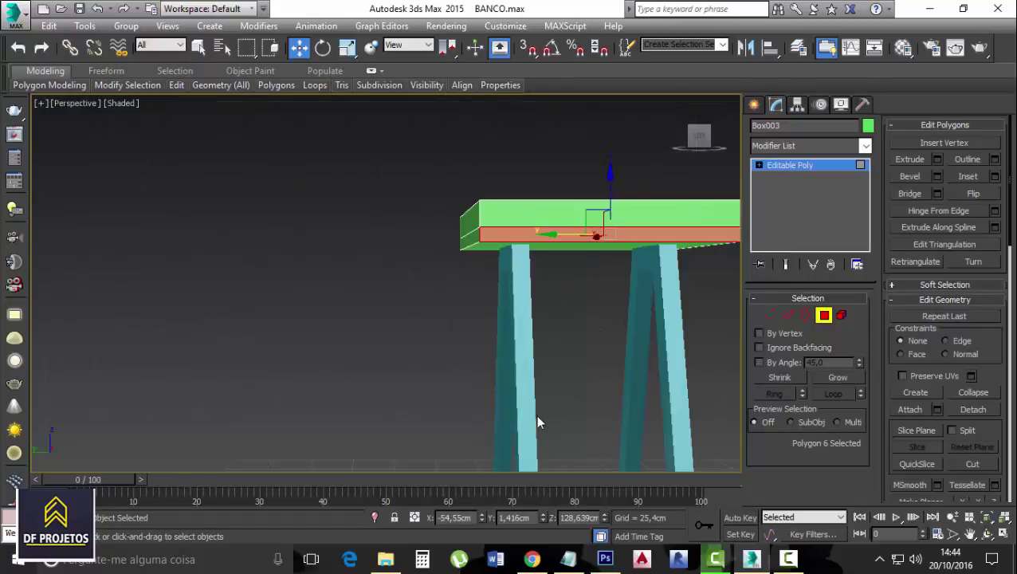
{"action": "middle_click_drag", "start_coordinate": [489, 356], "coordinate": [422, 306], "text": "alt"}
{"action": "left_click", "coordinate": [523, 271], "text": "ctrl"}
{"action": "left_click", "coordinate": [456, 347], "text": "ctrl"}
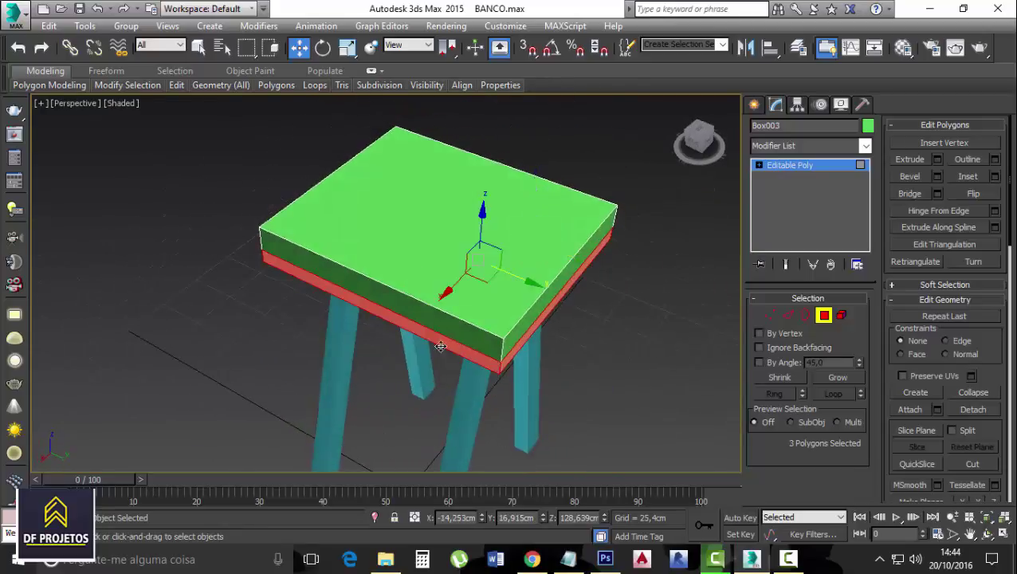
{"action": "middle_click_drag", "start_coordinate": [441, 345], "coordinate": [519, 326], "text": "alt"}
{"action": "left_click", "coordinate": [511, 334], "text": "ctrl"}
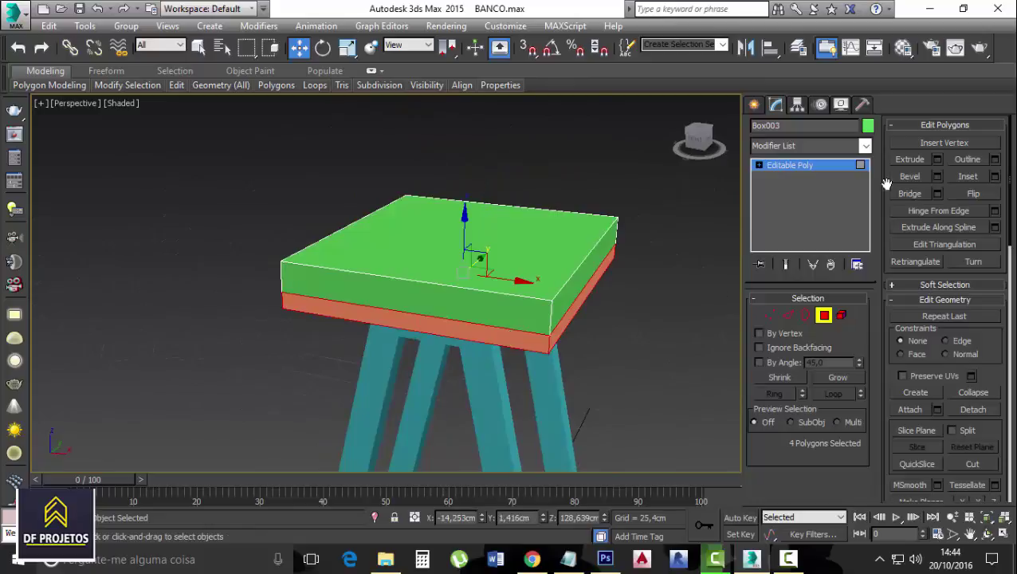
{"action": "left_click", "coordinate": [937, 159]}
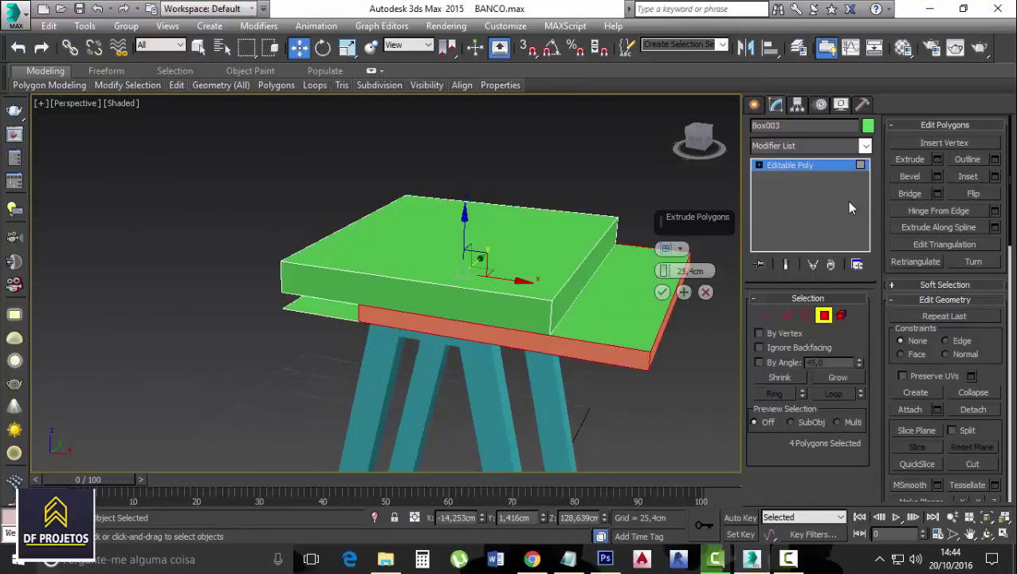
{"action": "left_click", "coordinate": [706, 293]}
{"action": "left_click", "coordinate": [694, 287]}
- Try extruding a single side polygon of the seat's lower band by 2 cm, and undo the extrusion
{"action": "left_click", "coordinate": [573, 318]}
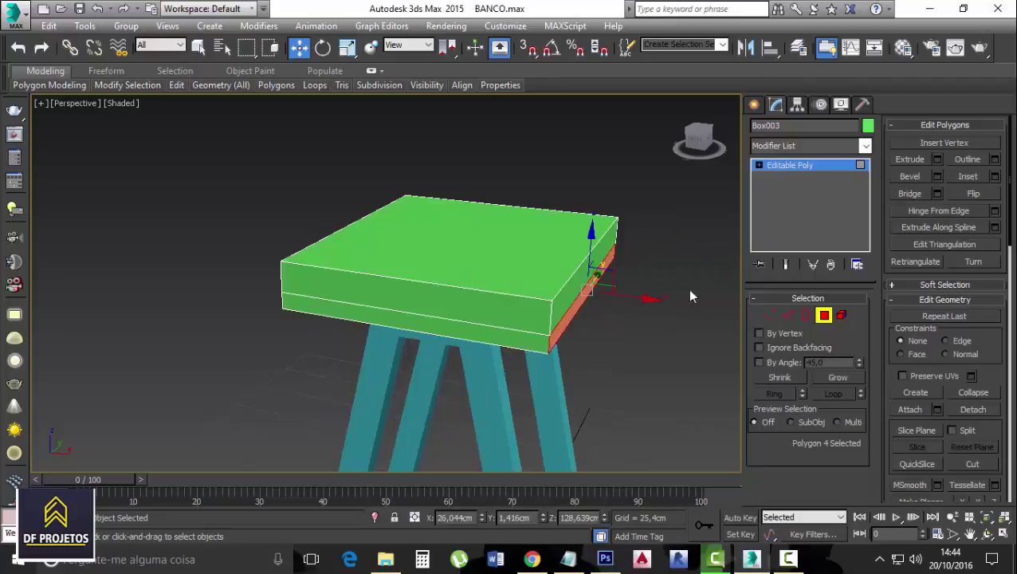
{"action": "left_click", "coordinate": [937, 159]}
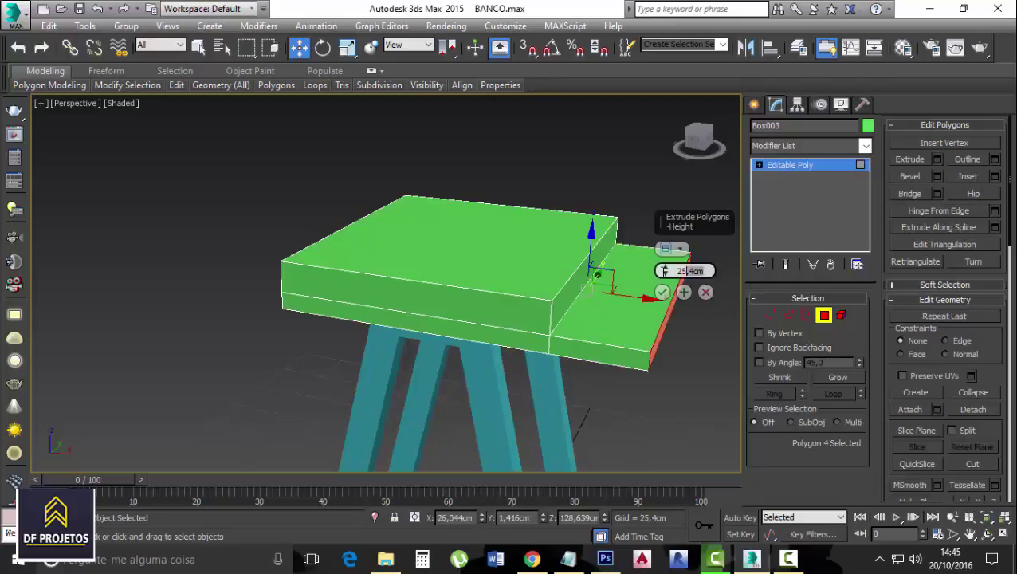
{"action": "type", "text": "2"}
{"action": "key", "text": "Return"}
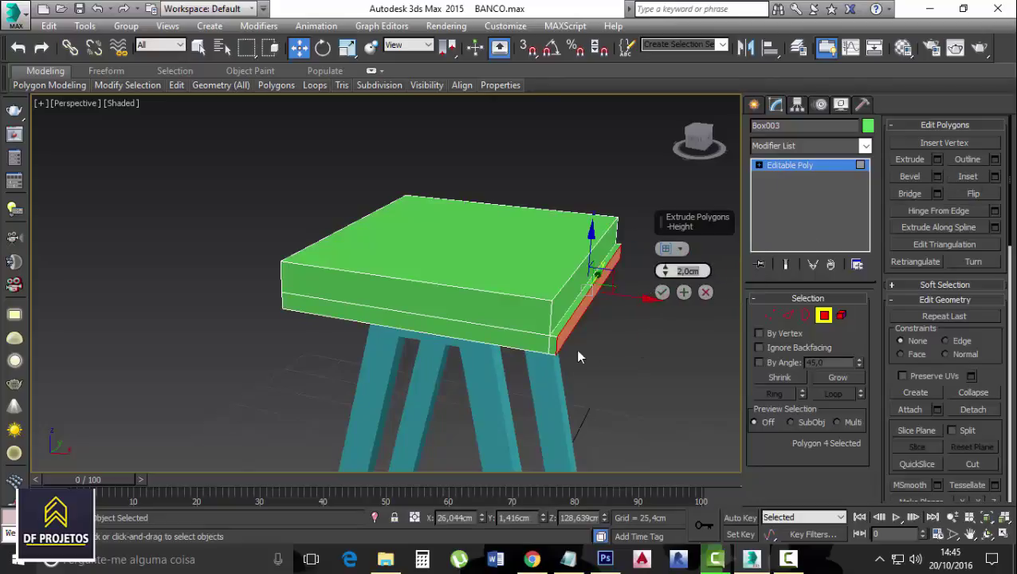
{"action": "left_click", "coordinate": [550, 346]}
{"action": "left_click", "coordinate": [563, 329]}
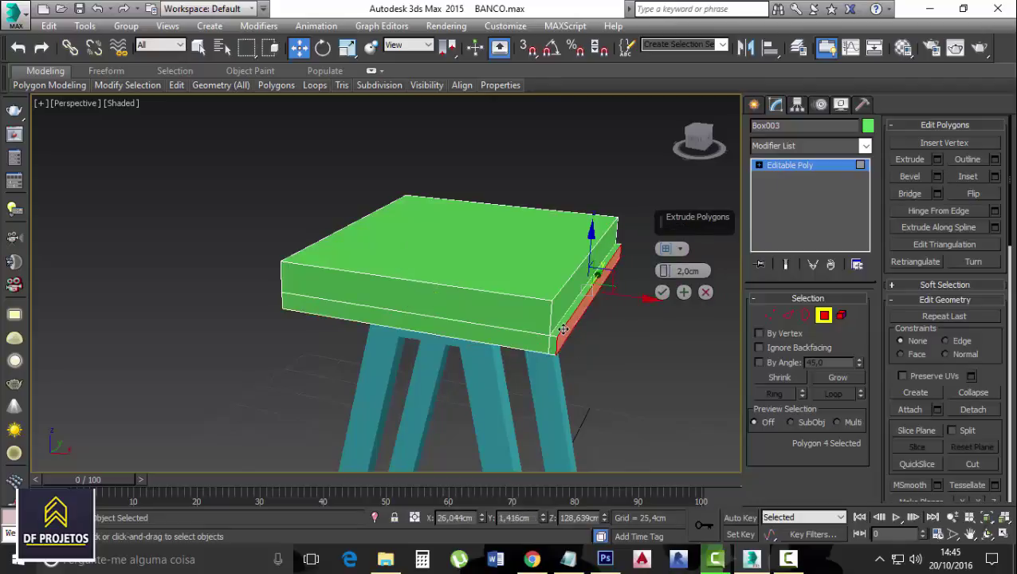
{"action": "left_click", "coordinate": [662, 292]}
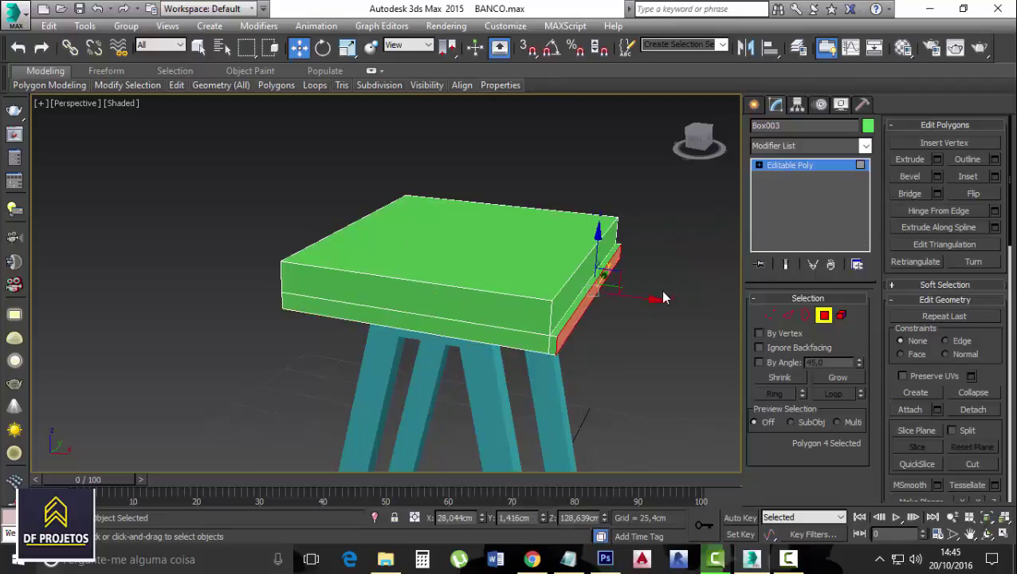
{"action": "key", "text": "ctrl+z"}
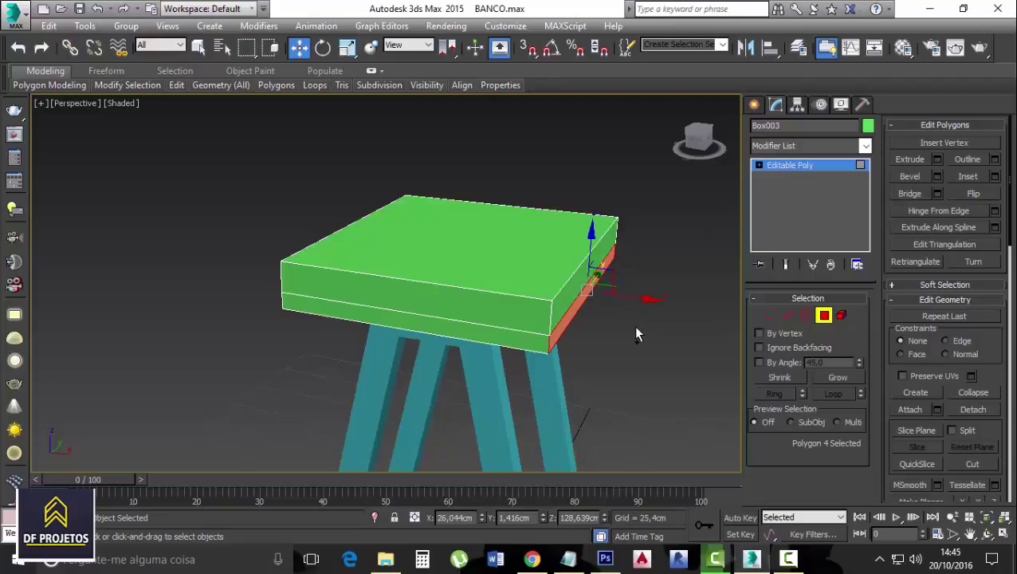
- Undo the side polygon selections and the edge connection that split off the seat's lower band
{"action": "key", "text": "ctrl+z"}
{"action": "key", "text": "ctrl+z"}
{"action": "key", "text": "ctrl+z"}
{"action": "key", "text": "ctrl+z"}
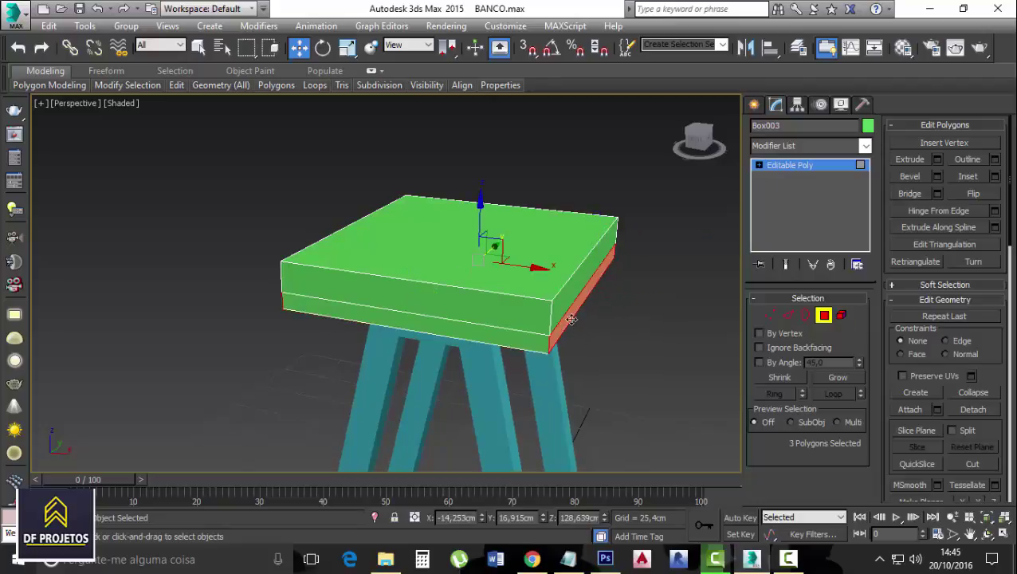
{"action": "key", "text": "ctrl+z"}
{"action": "key", "text": "ctrl+z"}
{"action": "key", "text": "ctrl+z"}
{"action": "key", "text": "ctrl+z"}
{"action": "key", "text": "ctrl+z"}
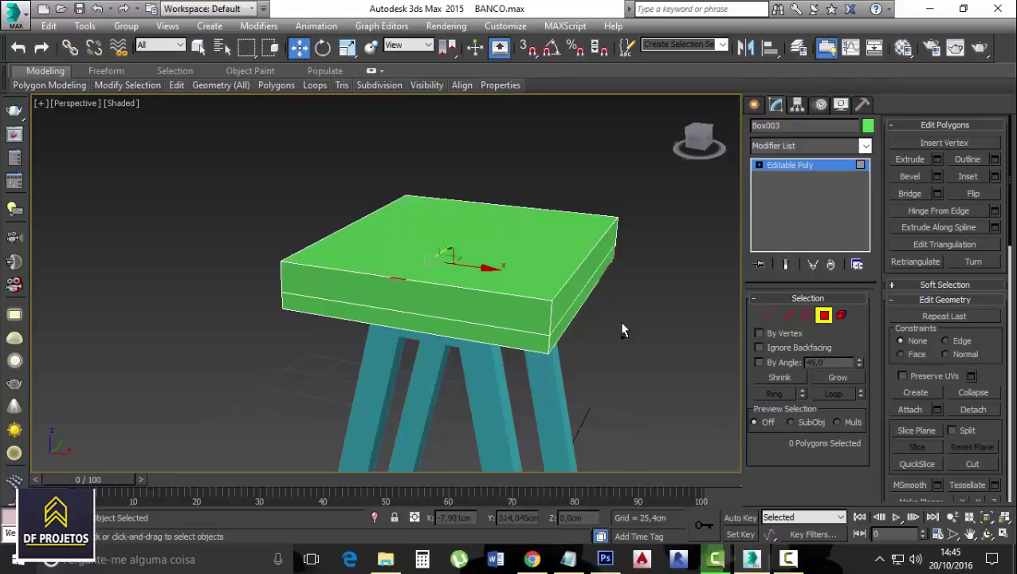
{"action": "key", "text": "ctrl+z"}
{"action": "key", "text": "ctrl+z"}
{"action": "key", "text": "ctrl+z"}
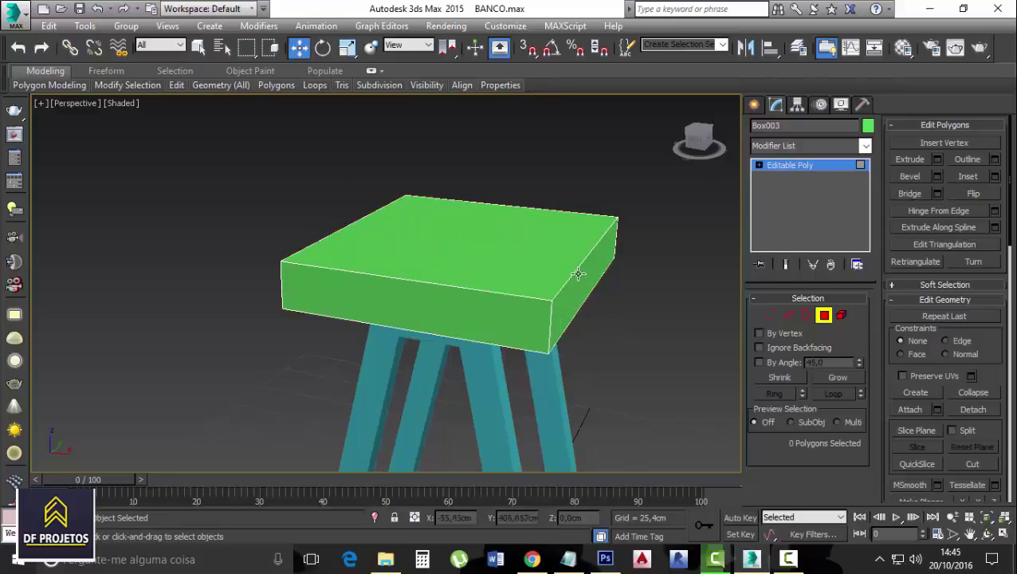
- Lower the seat's top polygon along Z until the seat is a thin slab
{"action": "left_click", "coordinate": [575, 272]}
{"action": "left_click_drag", "start_coordinate": [466, 180], "coordinate": [466, 217]}
{"action": "left_click", "coordinate": [696, 334]}
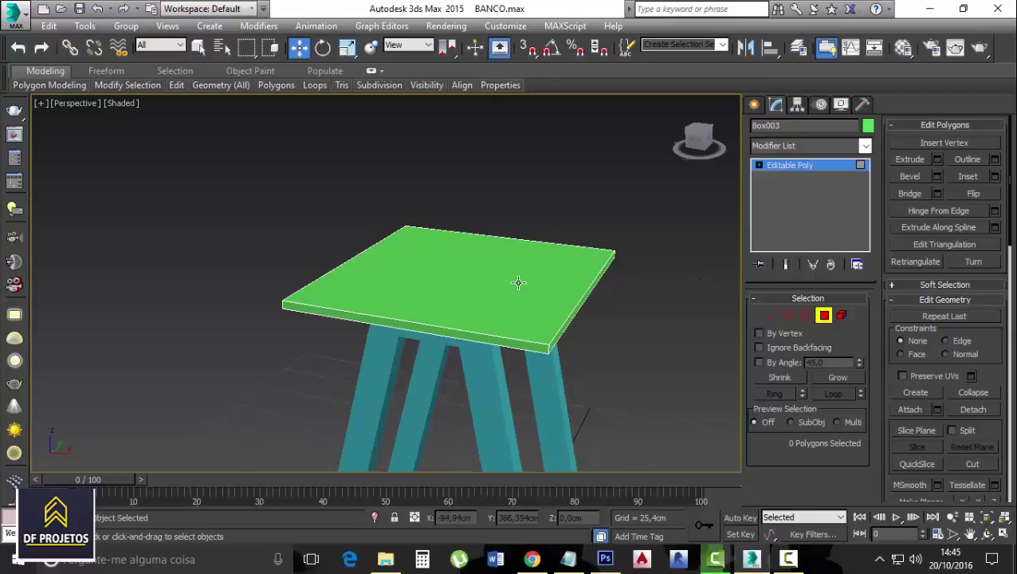
- Inset the slab's top polygon by 2 cm
{"action": "left_click", "coordinate": [518, 282]}
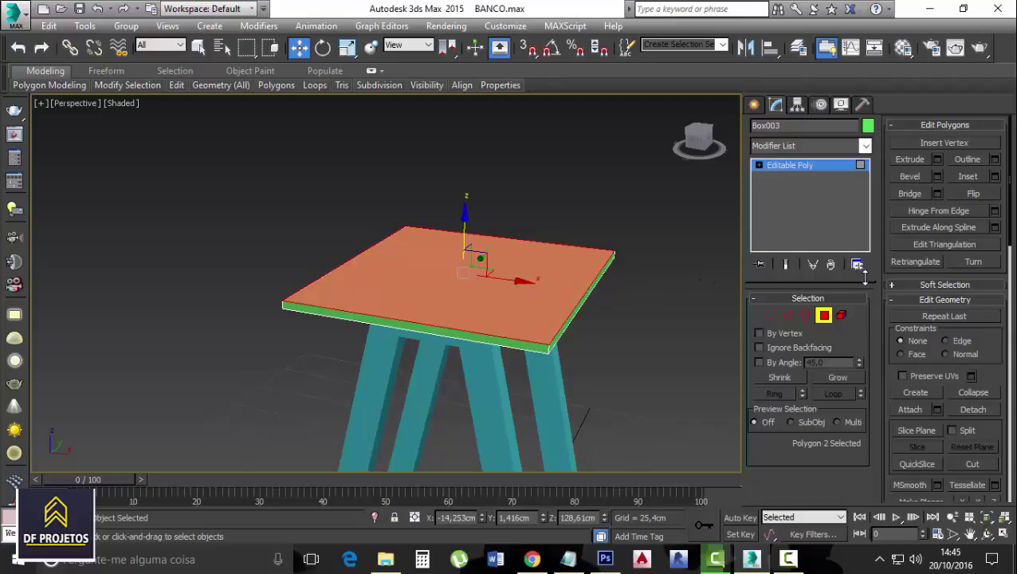
{"action": "left_click", "coordinate": [995, 176]}
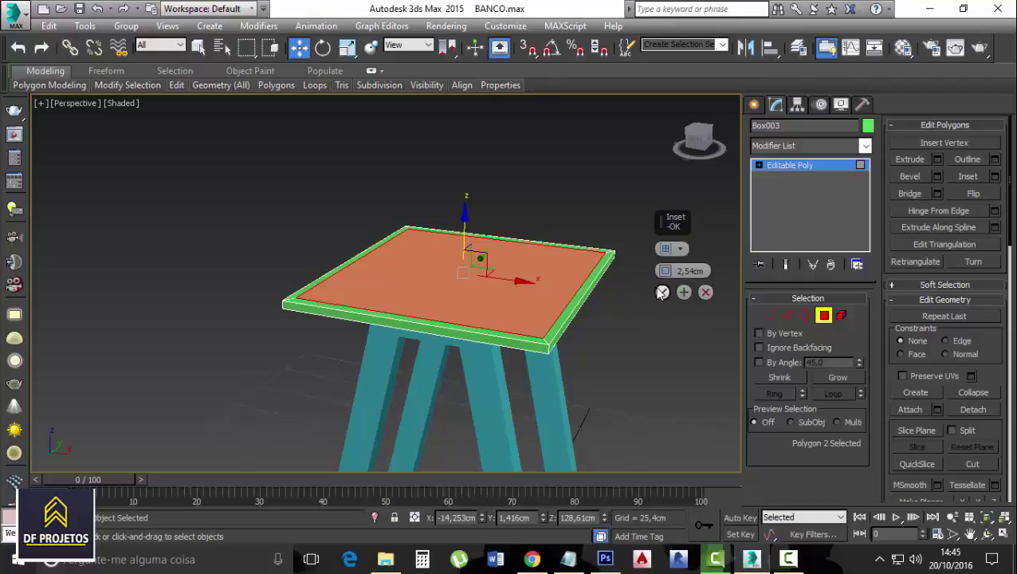
{"action": "double_click", "coordinate": [679, 271]}
{"action": "type", "text": "2"}
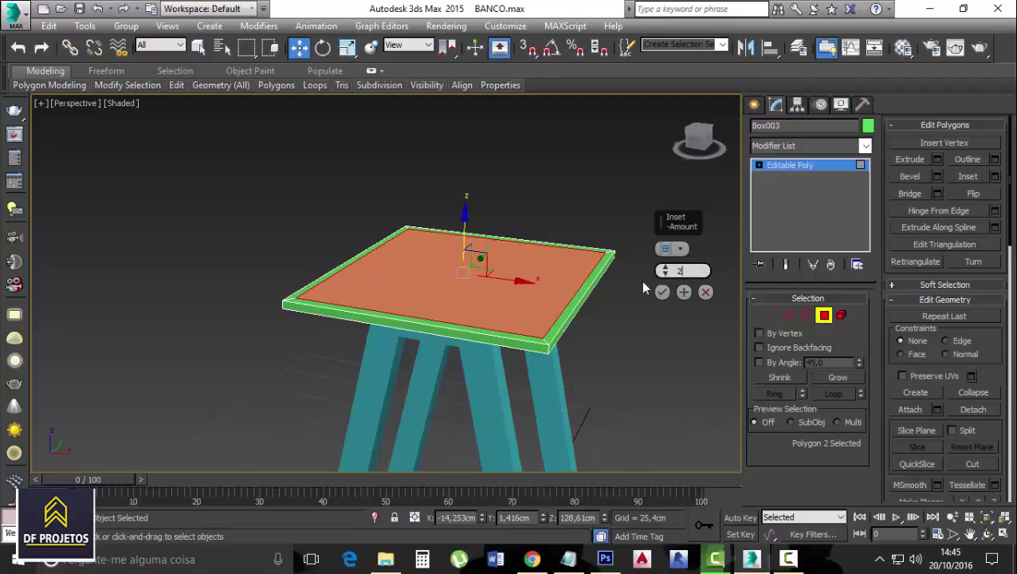
{"action": "key", "text": "Return"}
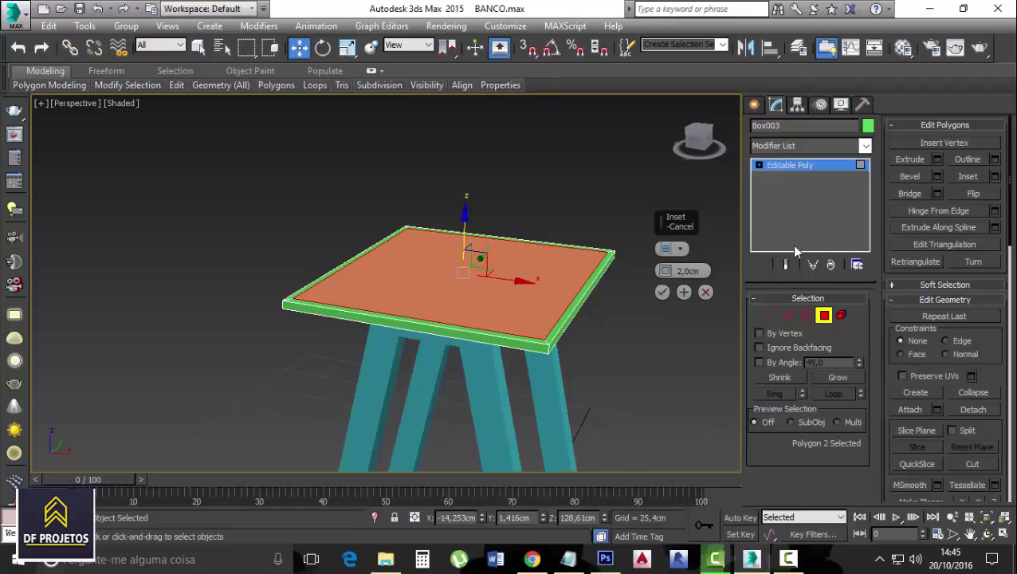
{"action": "left_click", "coordinate": [662, 292]}
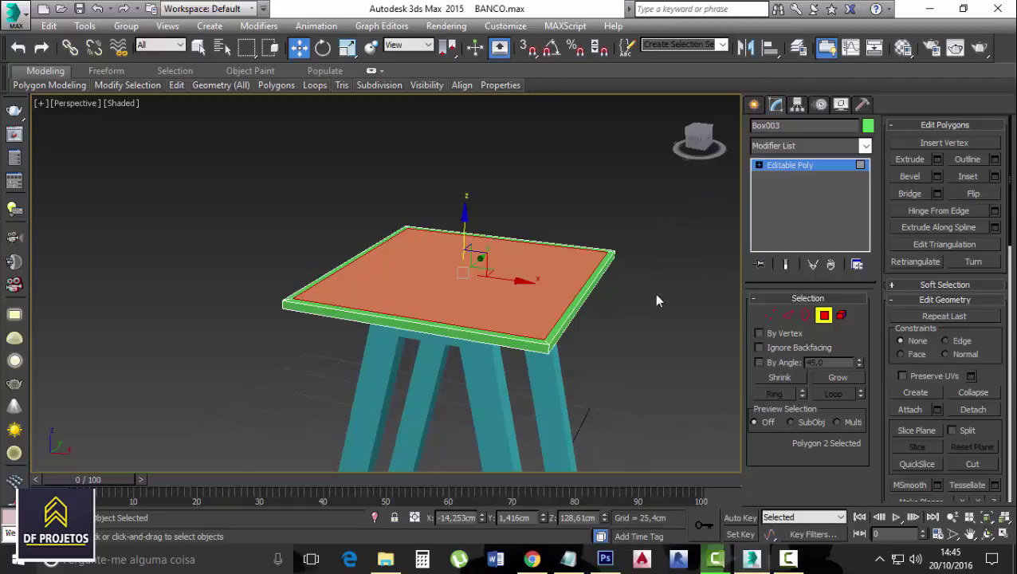
- Extrude the inset top polygon upward by about 11.6 cm and clear the polygon selection
{"action": "left_click", "coordinate": [938, 160]}
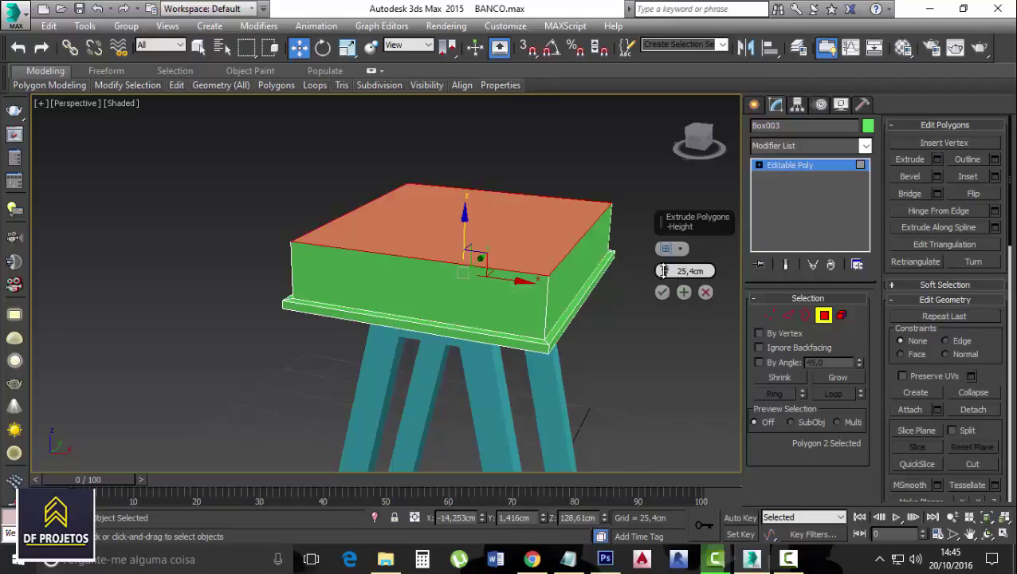
{"action": "left_click_drag", "start_coordinate": [663, 271], "coordinate": [662, 295]}
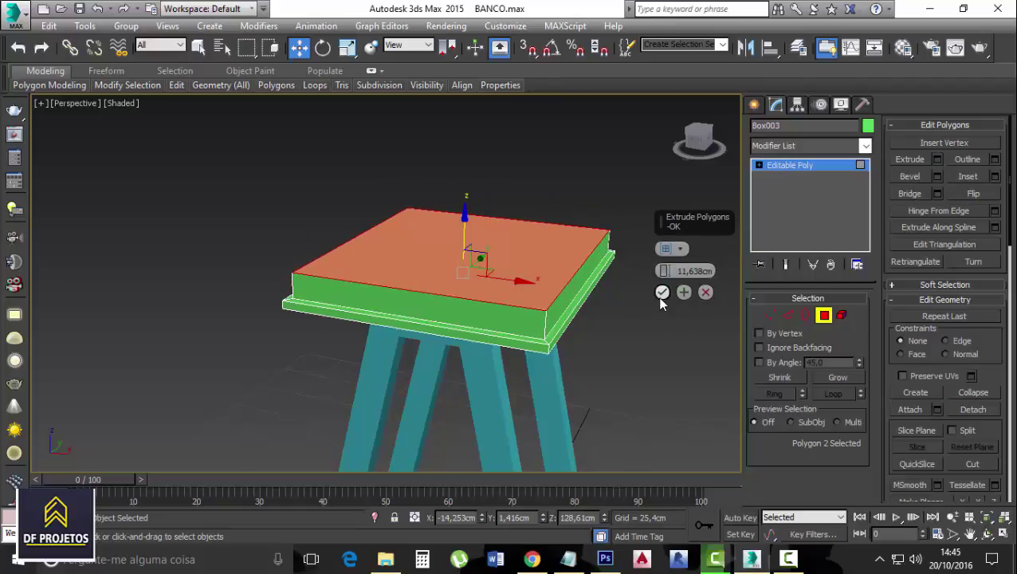
{"action": "left_click", "coordinate": [662, 292]}
{"action": "left_click", "coordinate": [602, 287]}
{"action": "left_click", "coordinate": [571, 276]}
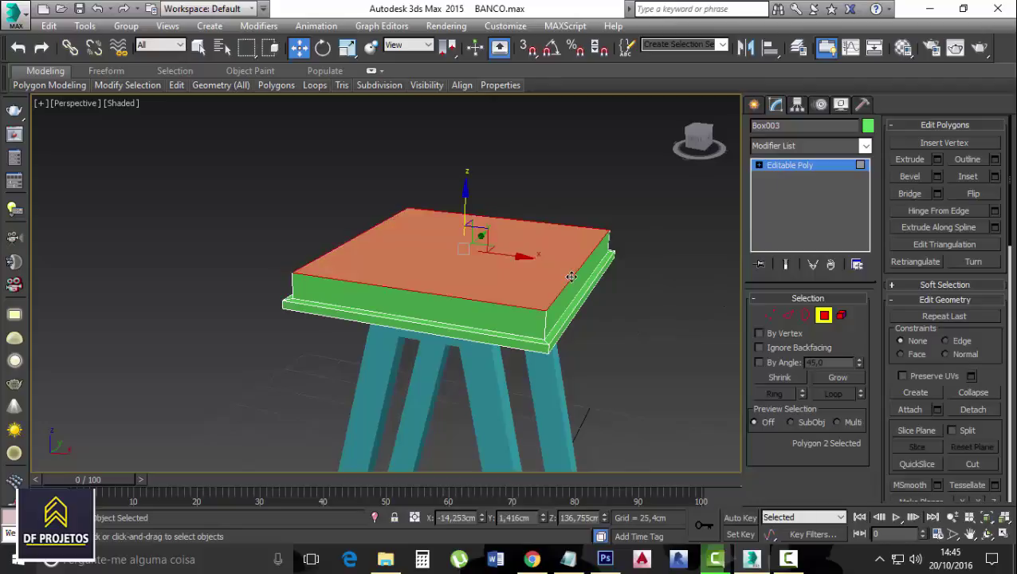
{"action": "left_click", "coordinate": [683, 256]}
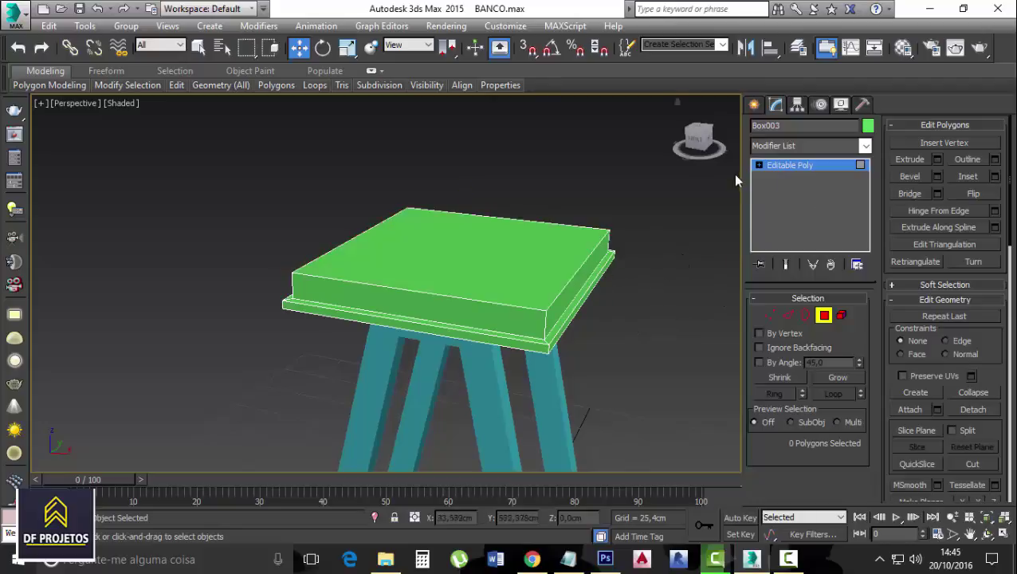
- At edge level, select all four top edges of the raised cushion block
{"action": "left_click", "coordinate": [787, 315]}
{"action": "left_click", "coordinate": [583, 263]}
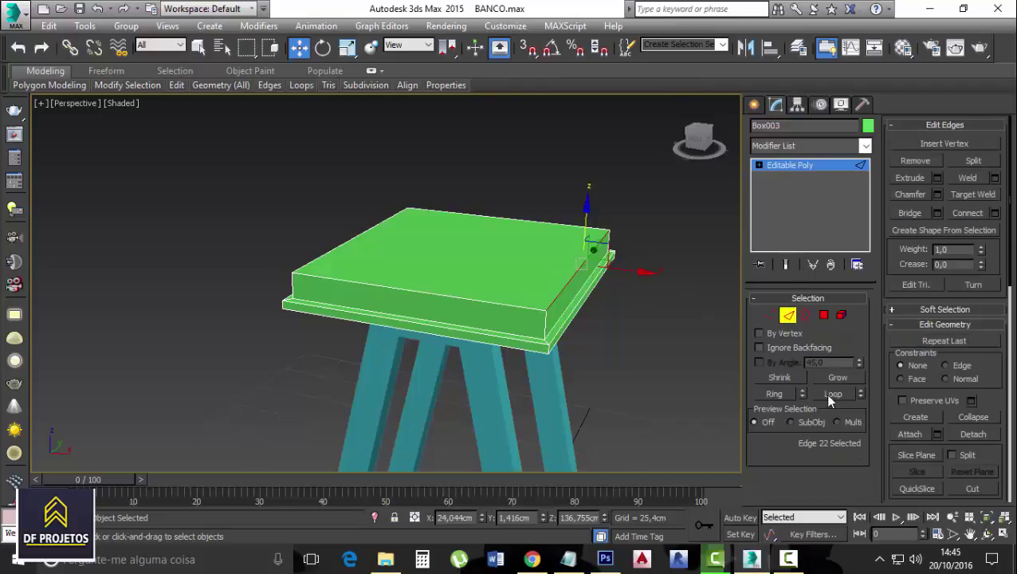
{"action": "left_click", "coordinate": [561, 286]}
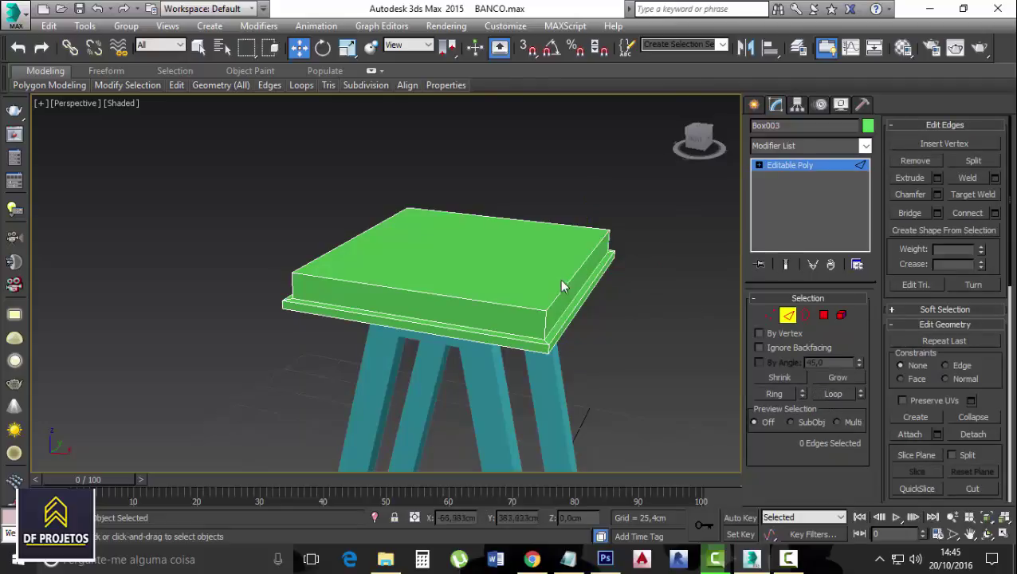
{"action": "left_click", "coordinate": [564, 285]}
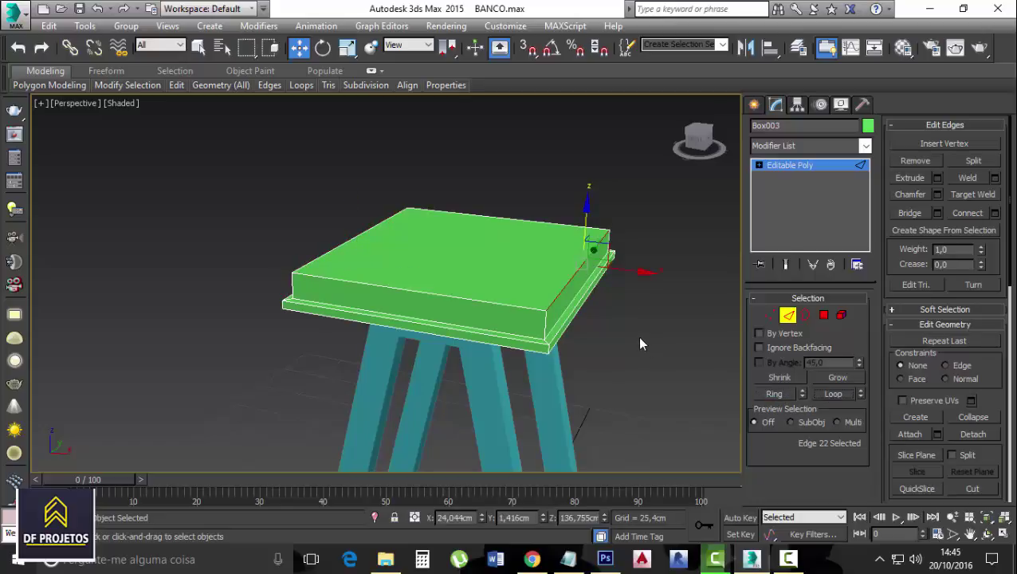
{"action": "left_click", "coordinate": [550, 292]}
{"action": "left_click", "coordinate": [504, 305]}
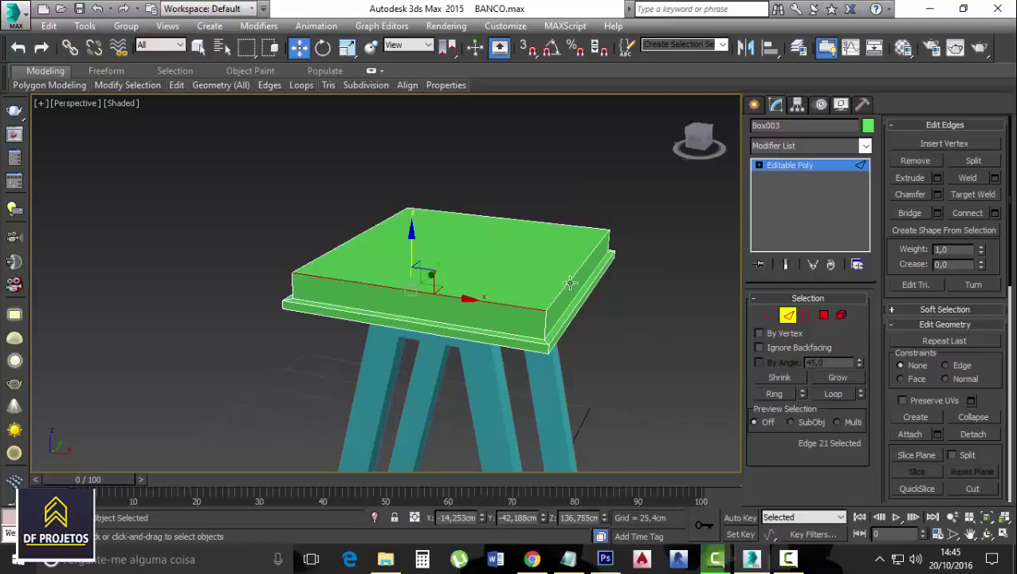
{"action": "left_click", "coordinate": [568, 232], "text": "ctrl"}
{"action": "left_click", "coordinate": [544, 221], "text": "ctrl"}
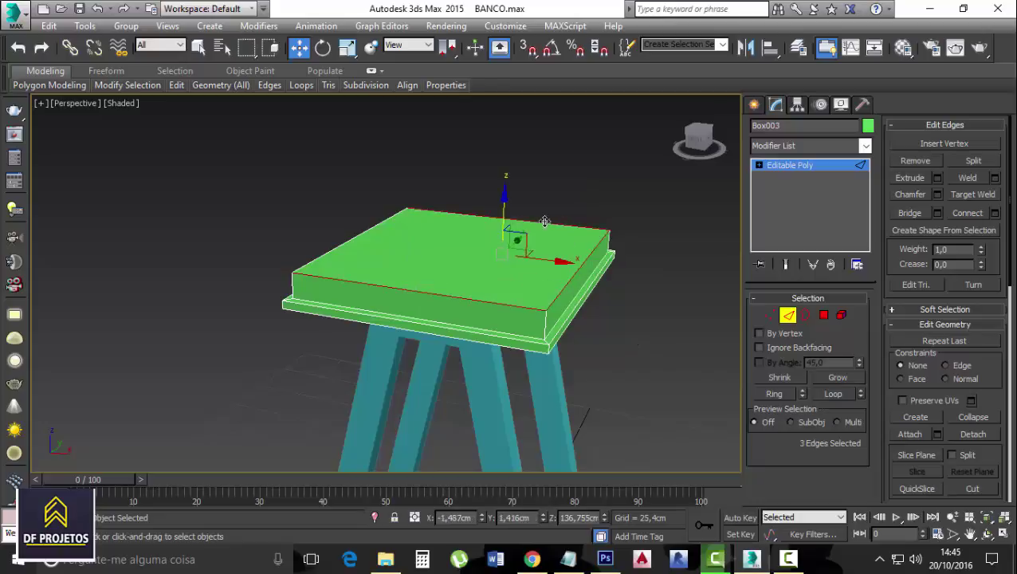
{"action": "left_click", "coordinate": [363, 229], "text": "ctrl"}
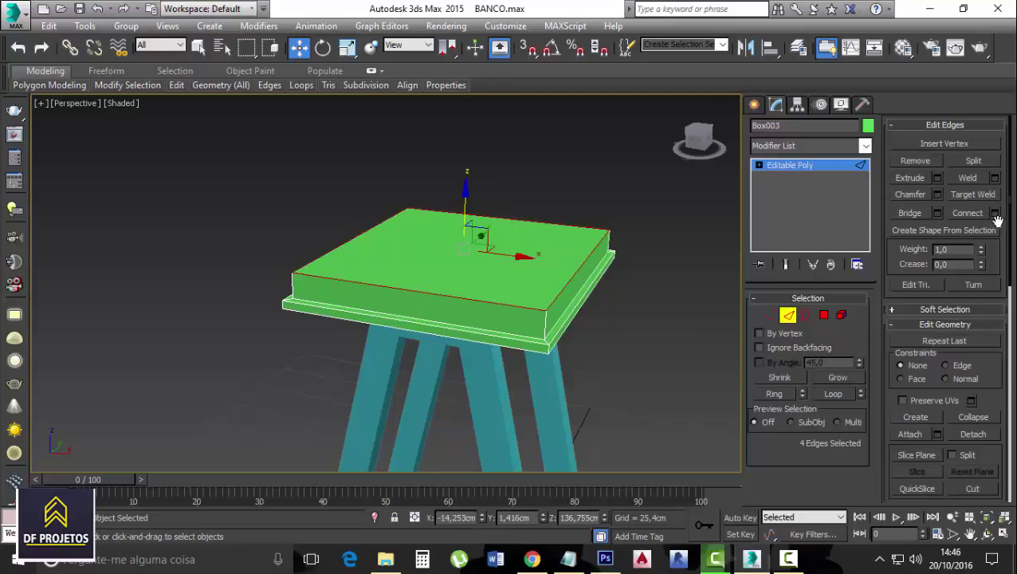
- Chamfer the four top edges with a large amount and many segments to round the cushion, and clear the selection
{"action": "left_click", "coordinate": [938, 196]}
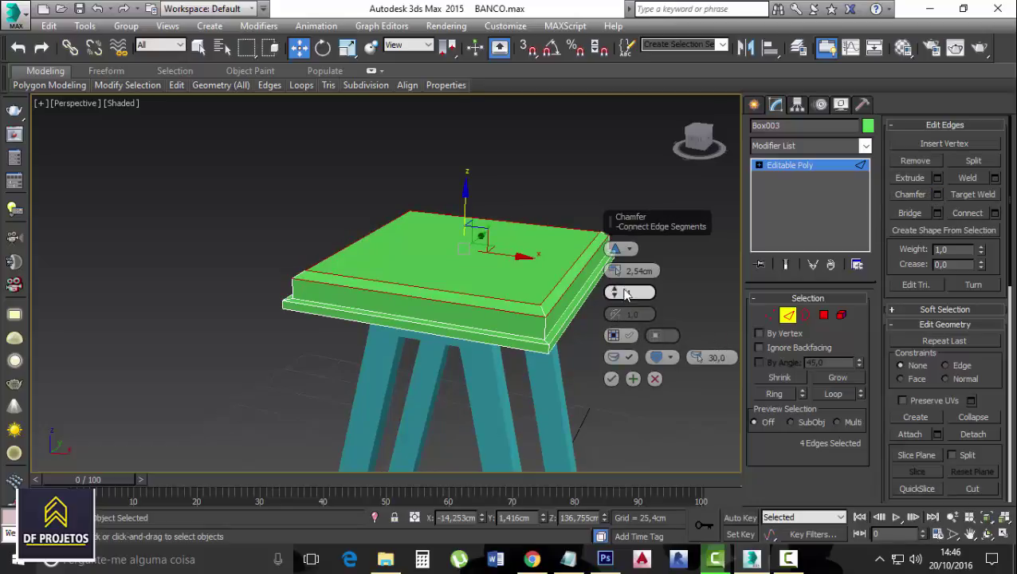
{"action": "left_click_drag", "start_coordinate": [615, 294], "coordinate": [615, 228]}
{"action": "left_click", "coordinate": [612, 379]}
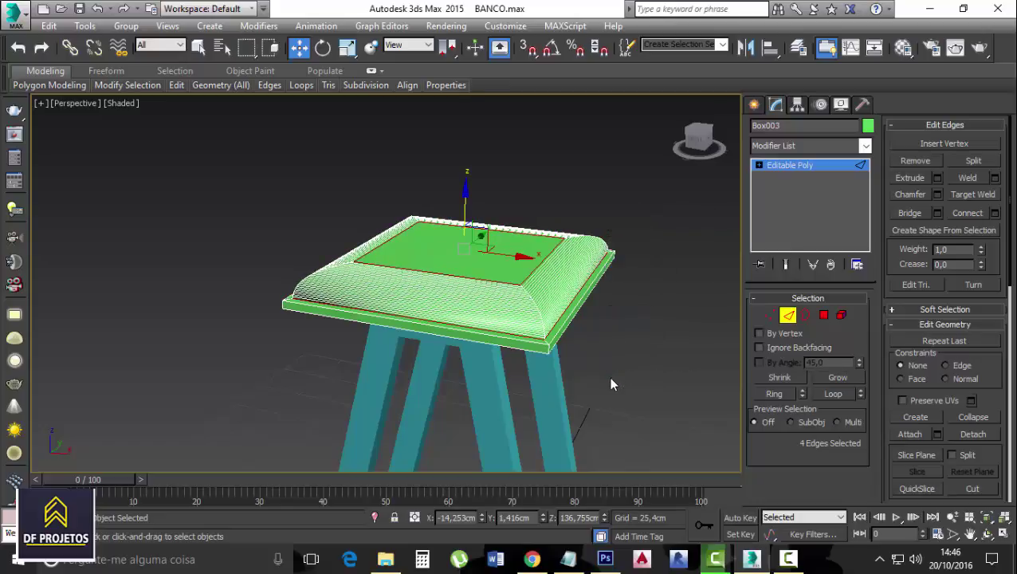
{"action": "left_click", "coordinate": [621, 360]}
- Leave edge editing and lower the whole seat about 0.9 cm onto the leg frames
{"action": "scroll", "coordinate": [622, 357], "scroll_direction": "down", "scroll_amount": 5}
{"action": "middle_click_drag", "start_coordinate": [673, 398], "coordinate": [639, 352], "text": "alt"}
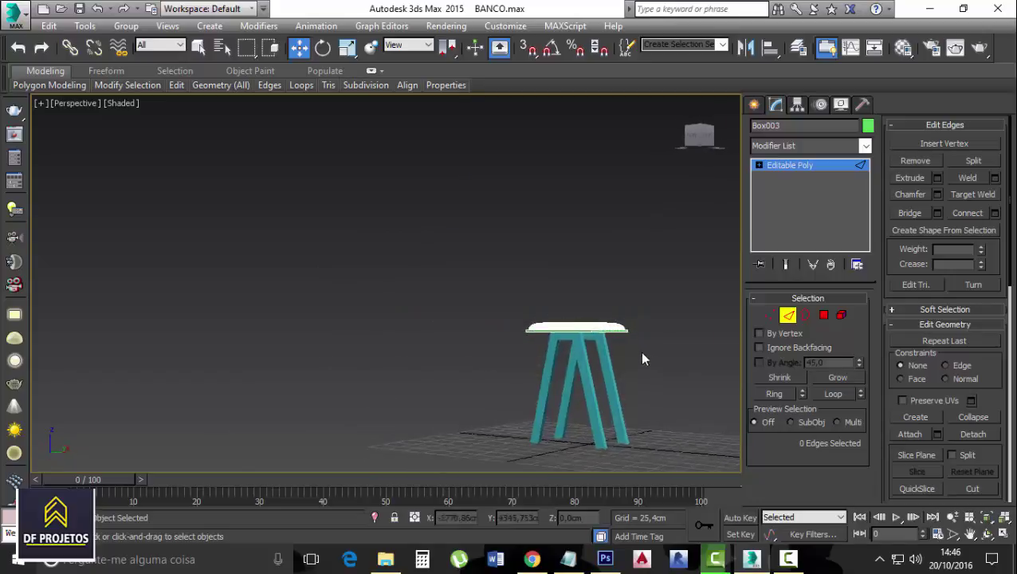
{"action": "scroll", "coordinate": [640, 351], "scroll_direction": "up", "scroll_amount": 5}
{"action": "left_click", "coordinate": [620, 321]}
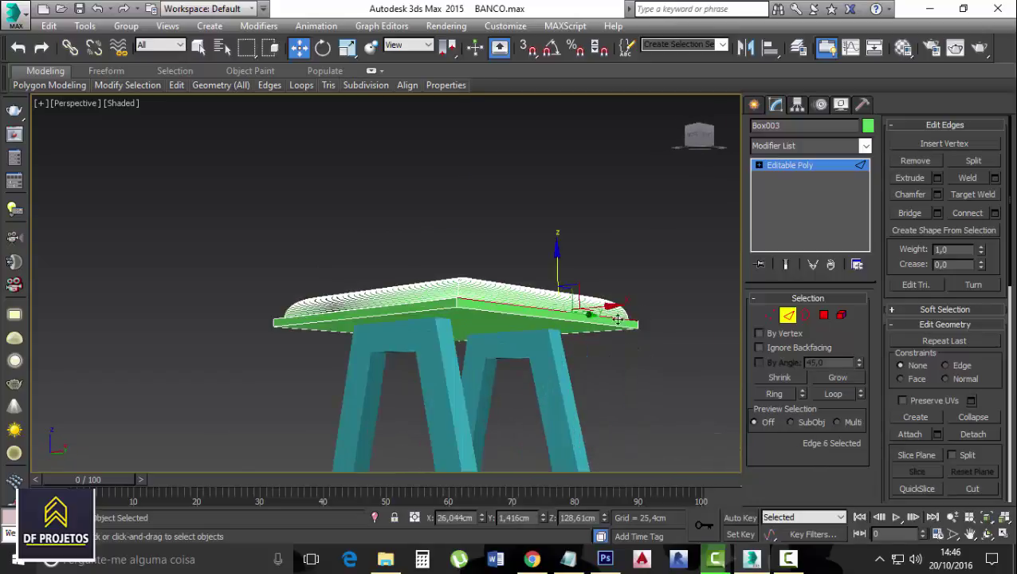
{"action": "left_click", "coordinate": [620, 239]}
{"action": "left_click", "coordinate": [787, 165]}
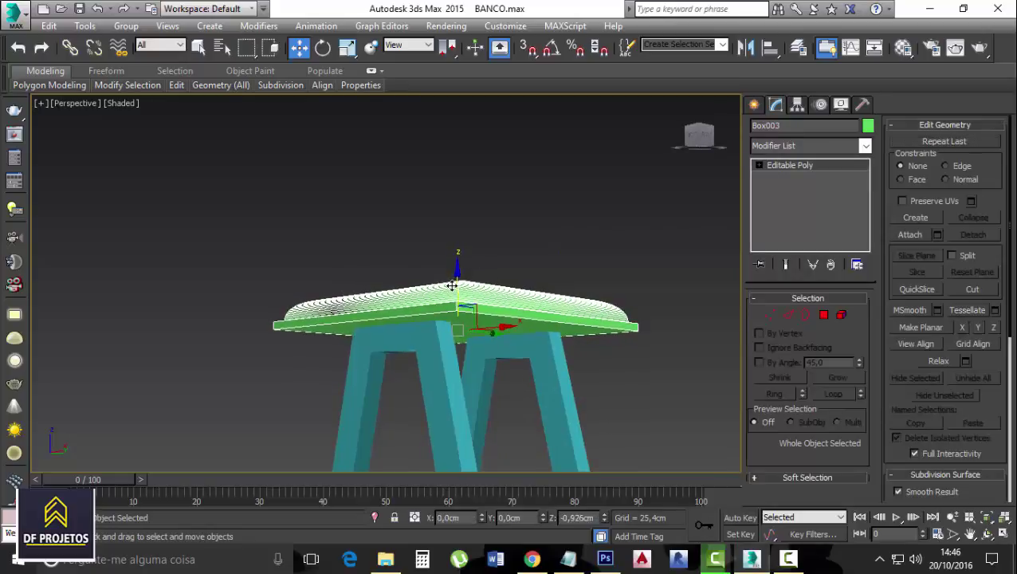
{"action": "left_click", "coordinate": [597, 352]}
- Frame the whole stool in the Perspective viewport and turn on angle snap
{"action": "middle_click_drag", "start_coordinate": [597, 352], "coordinate": [558, 363], "text": "alt"}
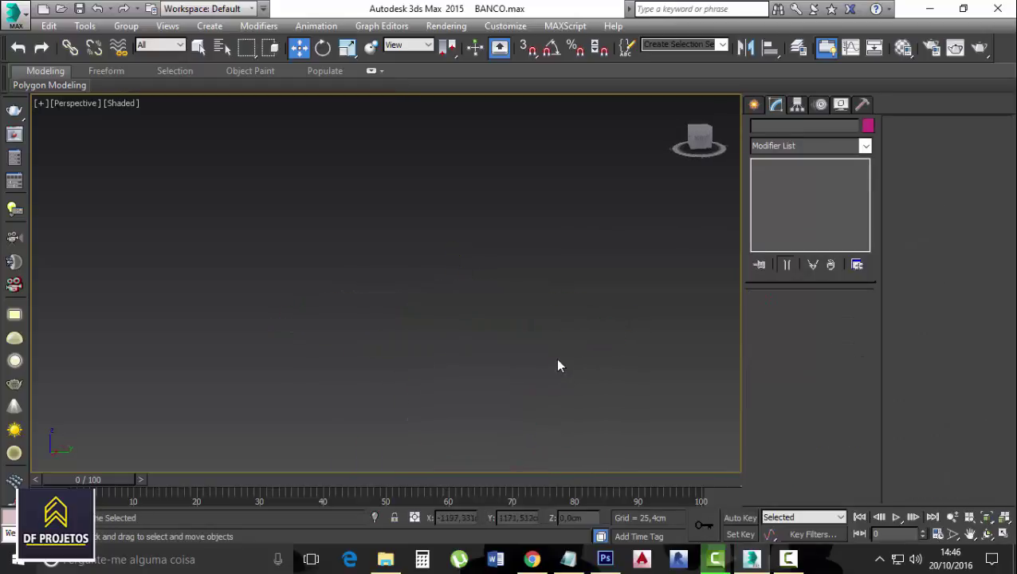
{"action": "key", "text": "z"}
{"action": "key", "text": "a"}
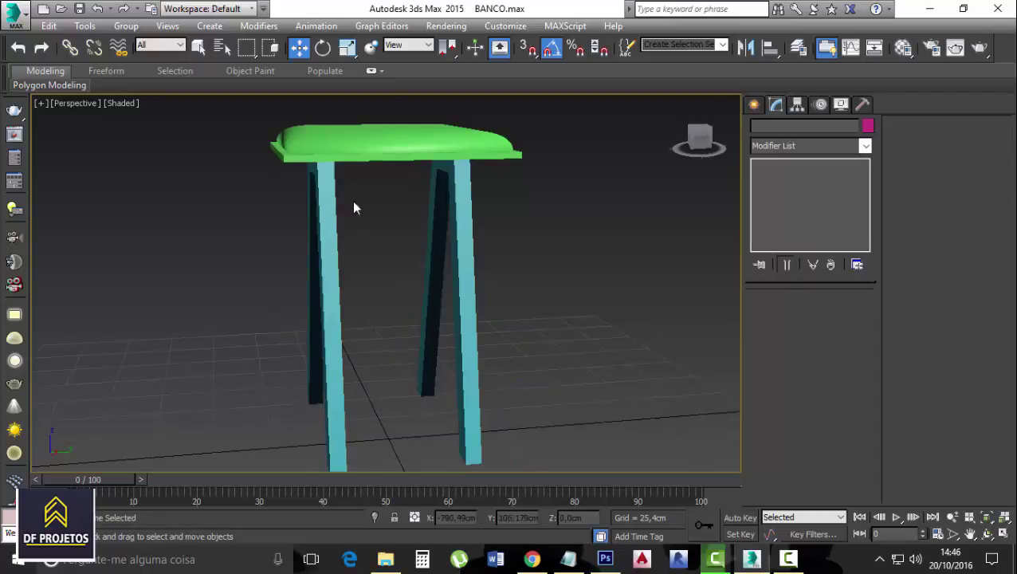
{"action": "left_click", "coordinate": [387, 169]}
{"action": "middle_click_drag", "start_coordinate": [390, 197], "coordinate": [359, 185], "text": "alt"}
- Open the Photos app, return to 3ds Max and close the Photos window
{"action": "key", "text": "super"}
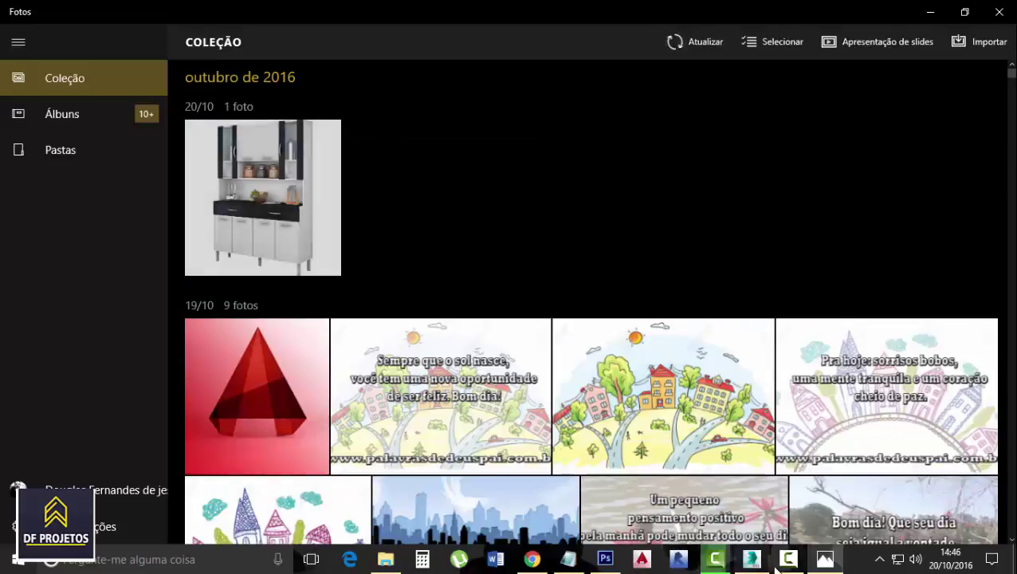
{"action": "left_click", "coordinate": [752, 560]}
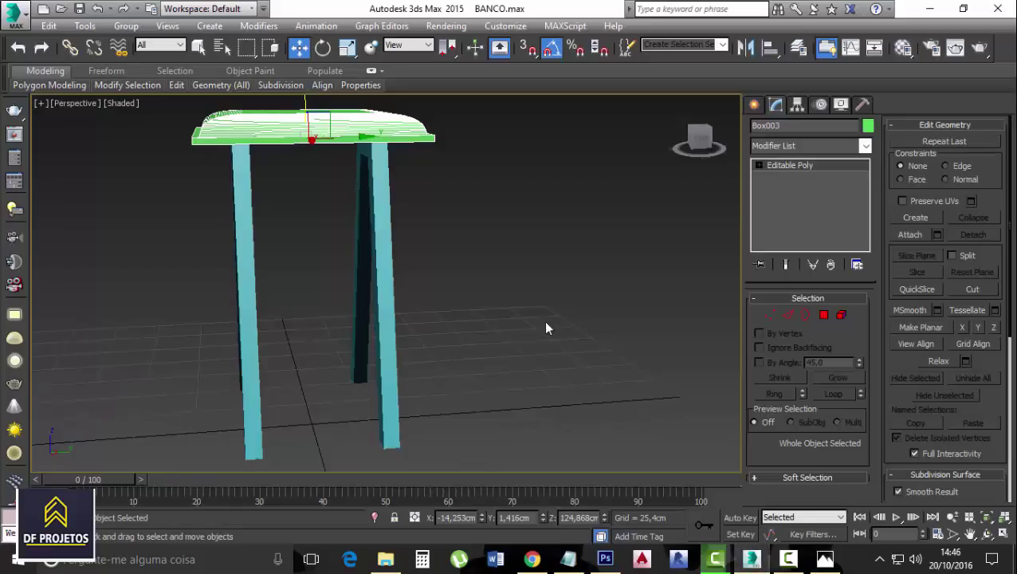
{"action": "middle_click_drag", "start_coordinate": [546, 327], "coordinate": [494, 320], "text": "alt"}
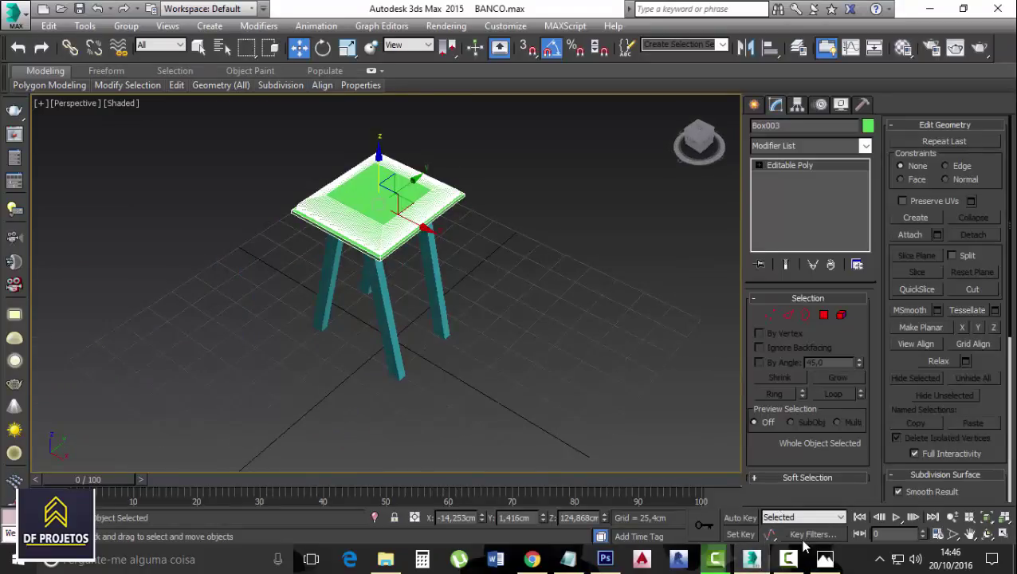
{"action": "left_click", "coordinate": [824, 558]}
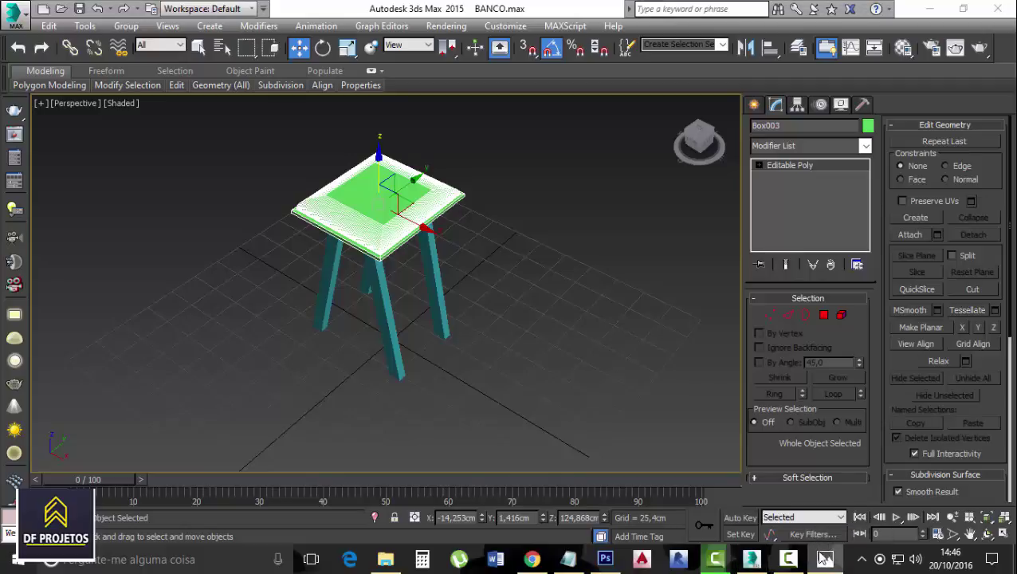
{"action": "right_click", "coordinate": [824, 558]}
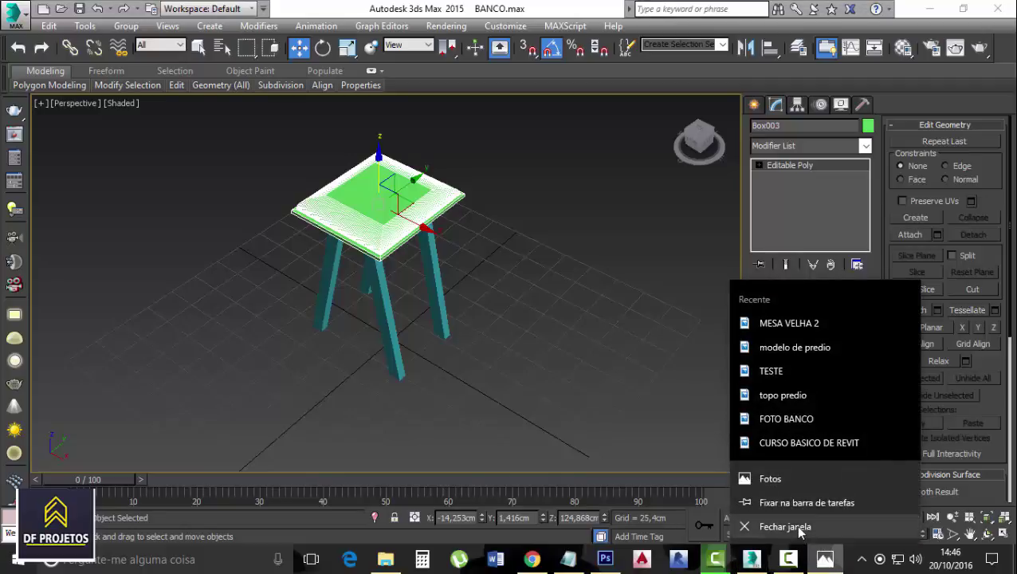
{"action": "left_click", "coordinate": [795, 526]}
- Deselect the seat and save the BANCO scene
{"action": "left_click", "coordinate": [677, 394]}
{"action": "scroll", "coordinate": [351, 164], "scroll_direction": "up", "scroll_amount": 5}
{"action": "scroll", "coordinate": [369, 179], "scroll_direction": "down", "scroll_amount": 3}
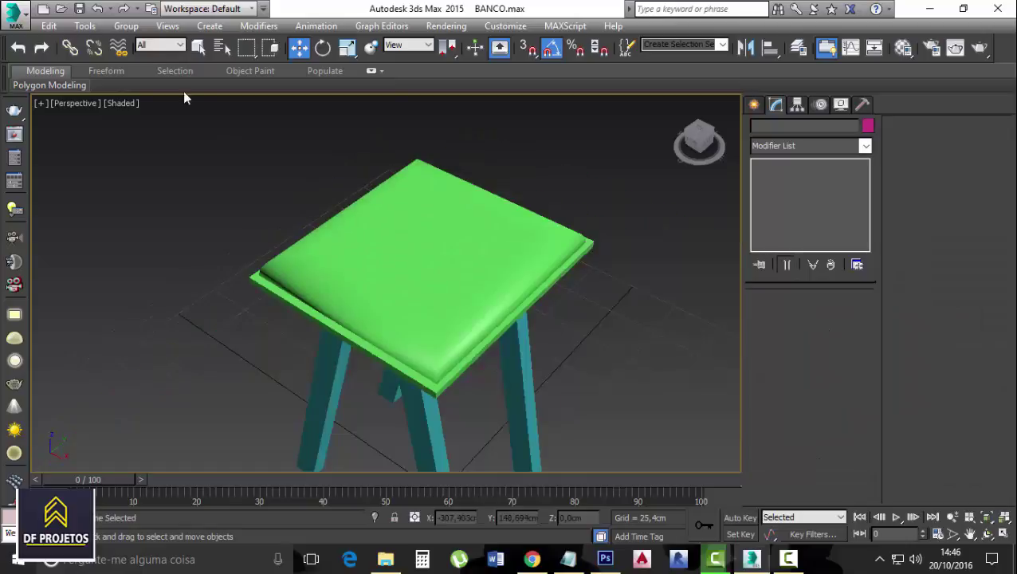
{"action": "left_click", "coordinate": [79, 9]}
- Scale the whole seat uniformly to about 80 percent
{"action": "middle_click_drag", "start_coordinate": [459, 309], "coordinate": [508, 273], "text": "alt"}
{"action": "left_click", "coordinate": [488, 297]}
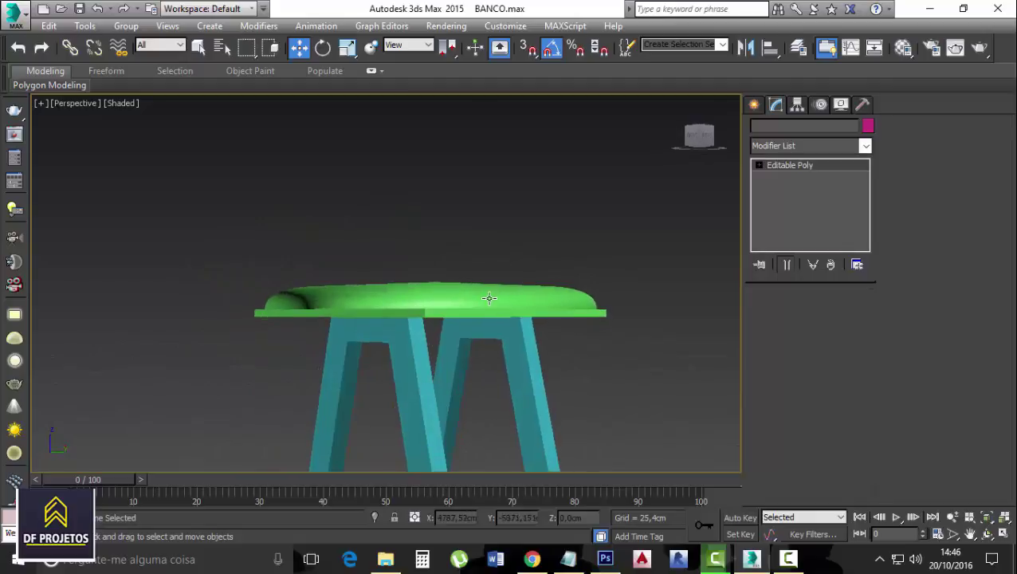
{"action": "left_click", "coordinate": [347, 47]}
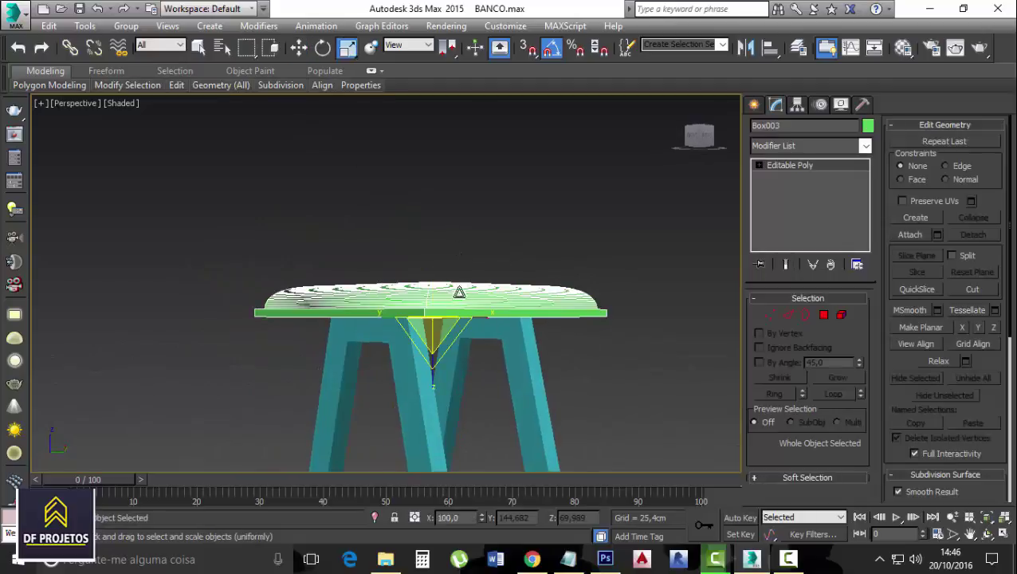
{"action": "left_click_drag", "start_coordinate": [453, 322], "coordinate": [461, 347]}
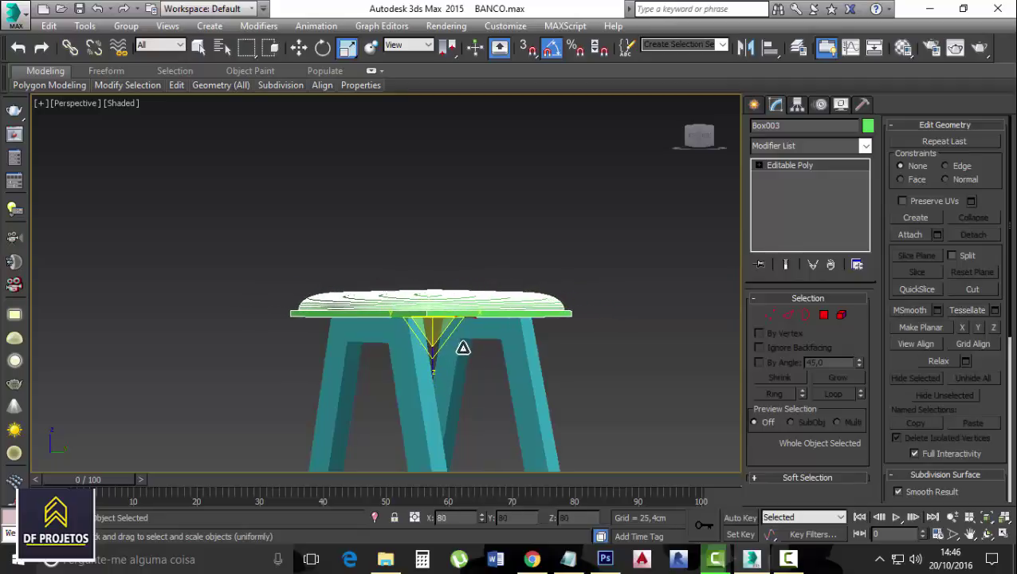
- Lower the seat slightly so it rests on the leg frames, and deselect it
{"action": "left_click", "coordinate": [298, 48]}
{"action": "left_click_drag", "start_coordinate": [433, 266], "coordinate": [434, 270]}
{"action": "middle_click_drag", "start_coordinate": [524, 338], "coordinate": [515, 412], "text": "alt"}
{"action": "scroll", "coordinate": [511, 390], "scroll_direction": "down", "scroll_amount": 4}
{"action": "scroll", "coordinate": [441, 368], "scroll_direction": "up", "scroll_amount": 3}
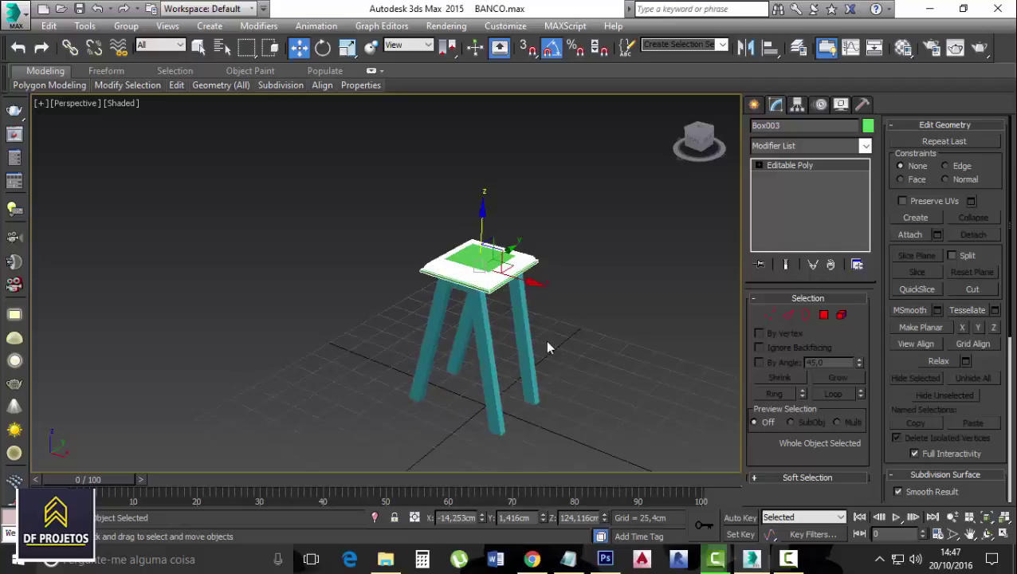
{"action": "middle_click_drag", "start_coordinate": [630, 263], "coordinate": [592, 301], "text": "alt"}
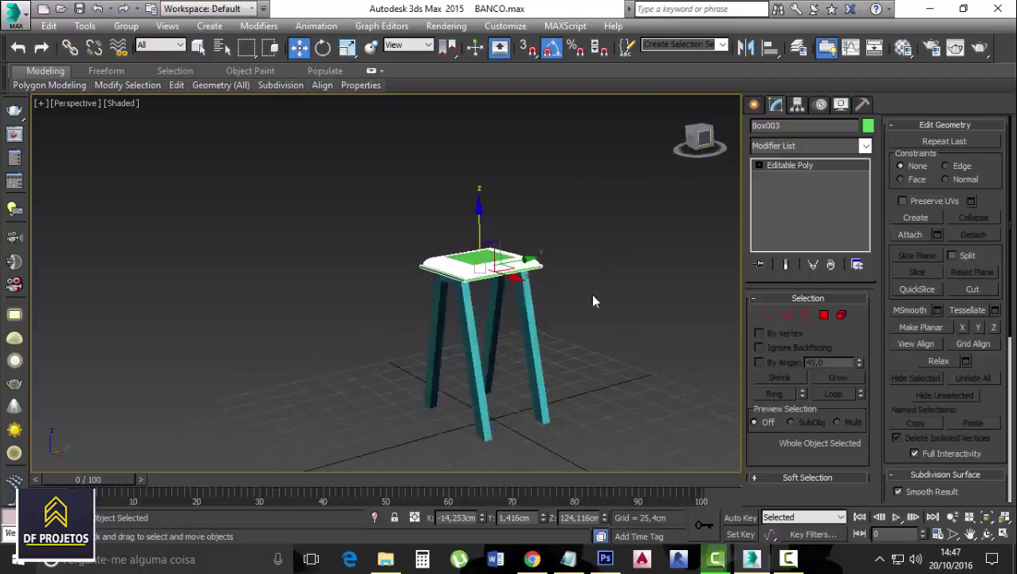
{"action": "scroll", "coordinate": [581, 339], "scroll_direction": "down", "scroll_amount": 3}
{"action": "middle_click_drag", "start_coordinate": [581, 339], "coordinate": [513, 367], "text": "alt"}
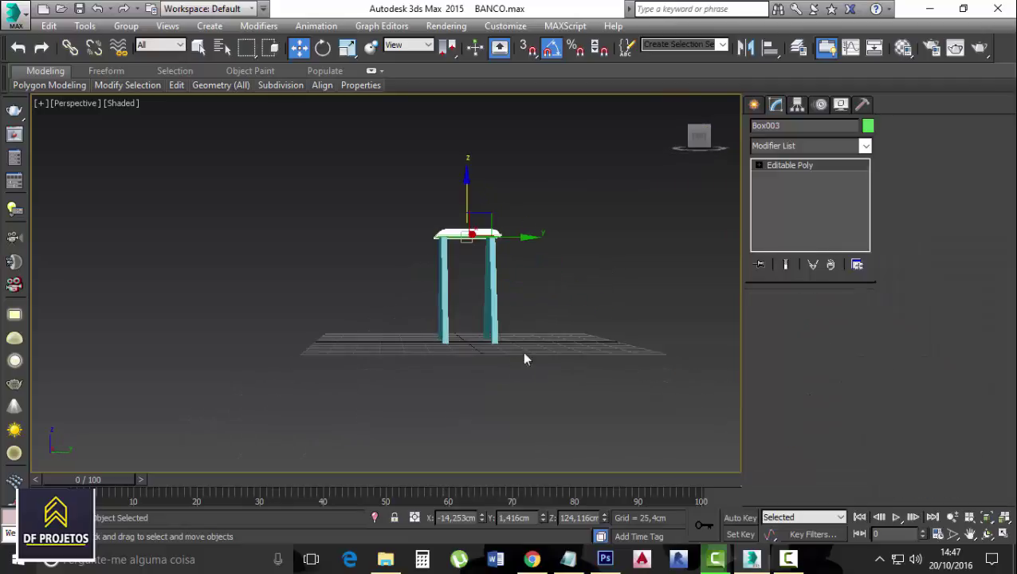
{"action": "left_click", "coordinate": [524, 359]}
- Create a box about 82 cm long, 7.7 cm wide and 7.1 cm high on the ground beside the stool legs
{"action": "middle_click_drag", "start_coordinate": [558, 316], "coordinate": [606, 350], "text": "alt"}
{"action": "left_click", "coordinate": [755, 106]}
{"action": "left_click", "coordinate": [765, 200]}
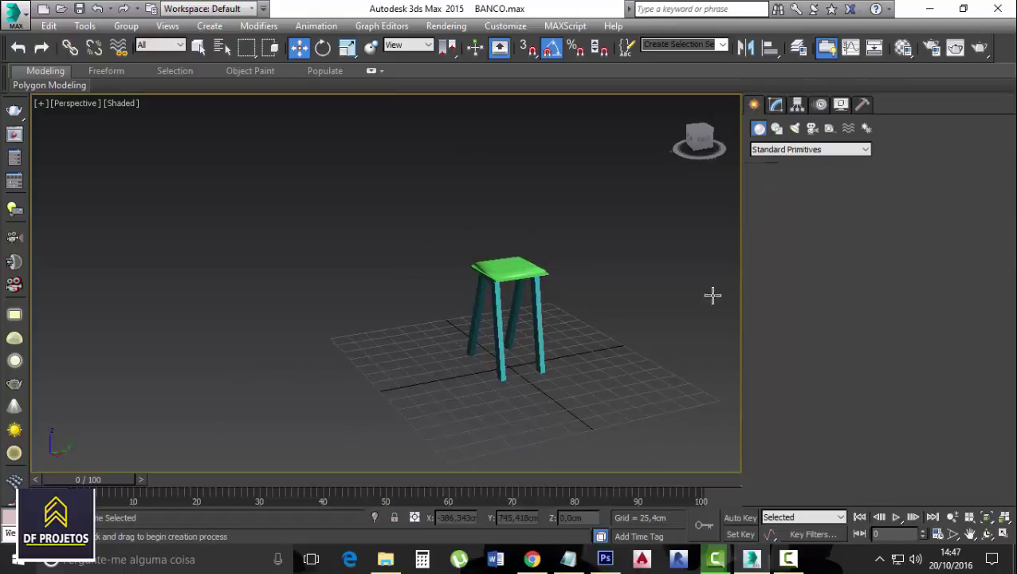
{"action": "left_click_drag", "start_coordinate": [513, 390], "coordinate": [561, 376]}
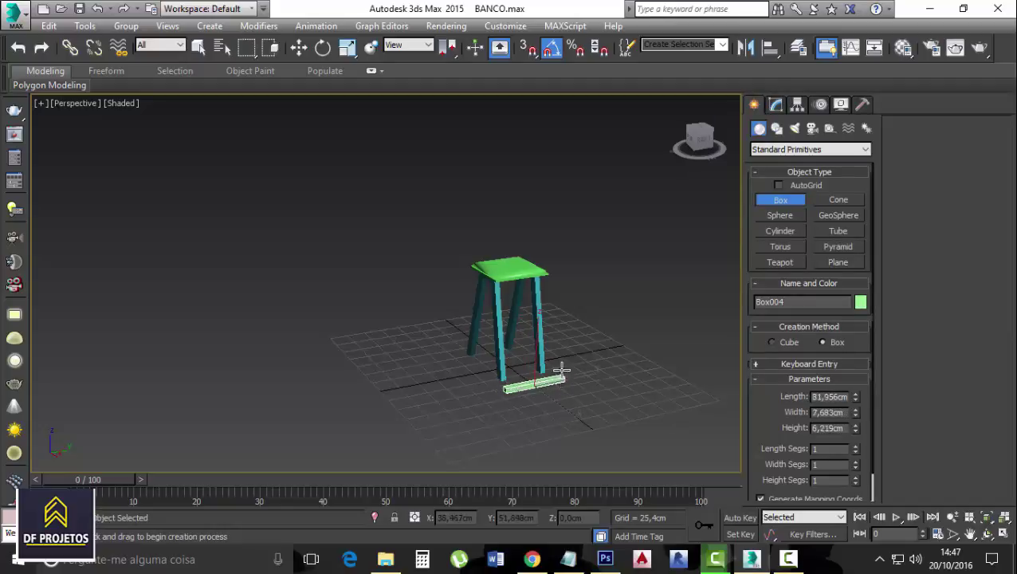
{"action": "left_click", "coordinate": [553, 410]}
{"action": "scroll", "coordinate": [519, 369], "scroll_direction": "up", "scroll_amount": 10}
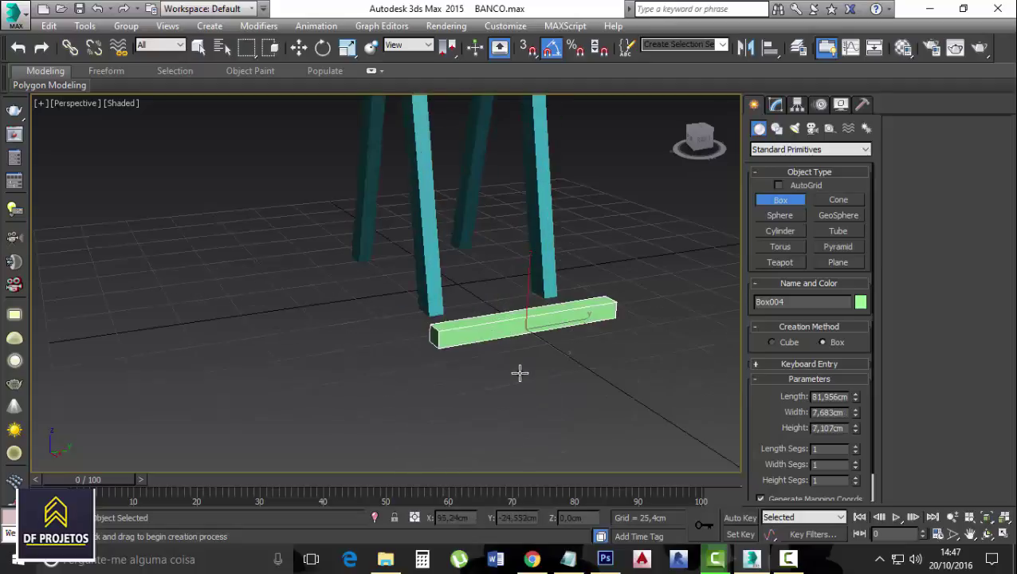
{"action": "scroll", "coordinate": [578, 333], "scroll_direction": "up", "scroll_amount": 3}
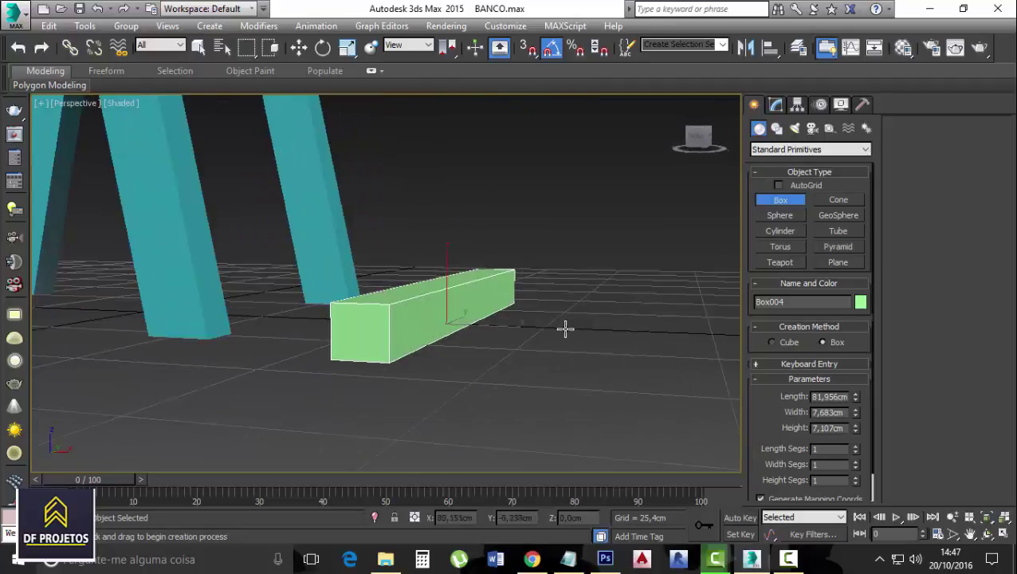
- Scale the new box non-uniformly to about 34 percent in X and about 217 percent in Z to form a thin, tall bar
{"action": "left_click", "coordinate": [348, 47]}
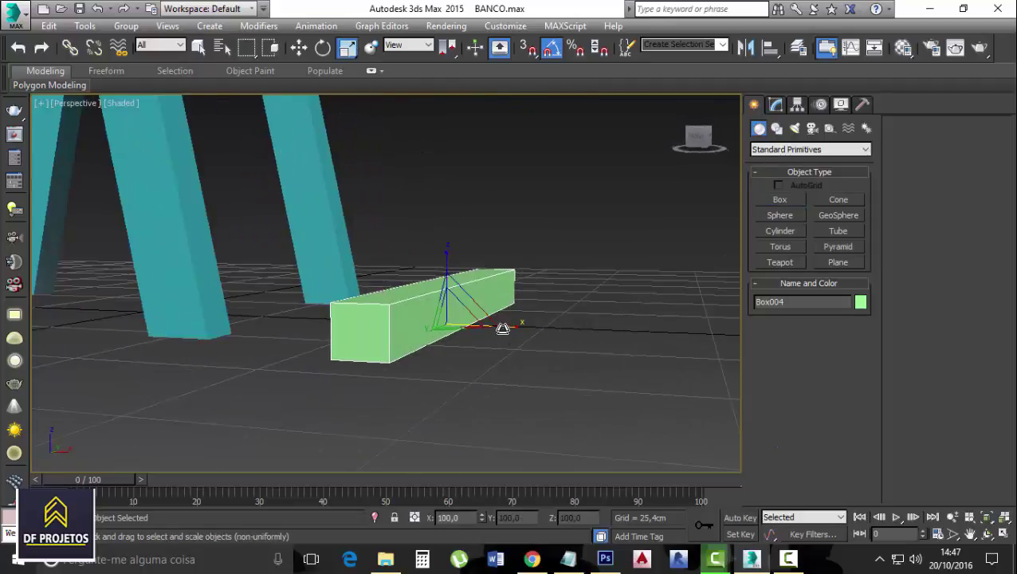
{"action": "left_click_drag", "start_coordinate": [497, 325], "coordinate": [446, 312]}
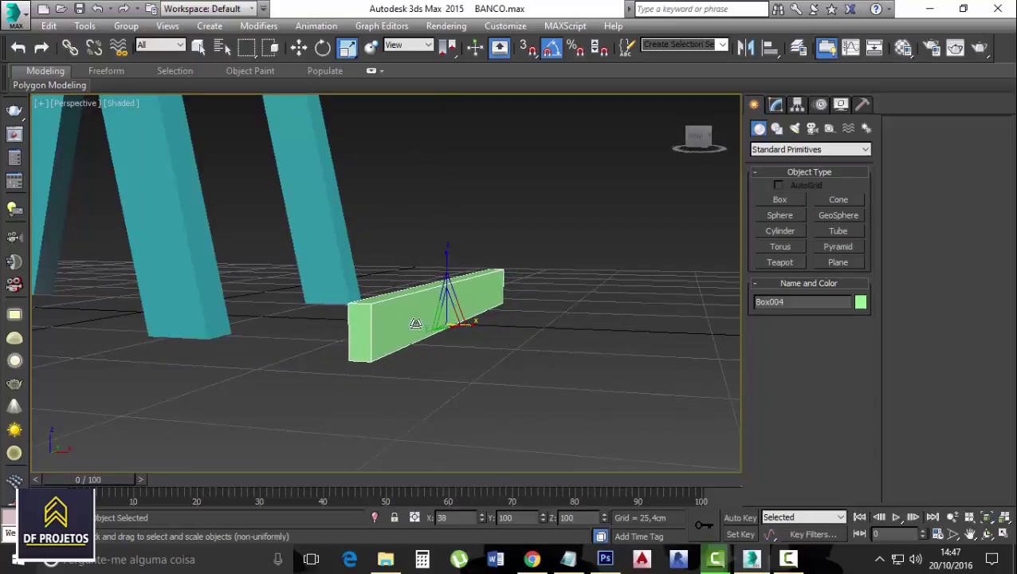
{"action": "left_click_drag", "start_coordinate": [443, 259], "coordinate": [450, 173]}
{"action": "middle_click_drag", "start_coordinate": [454, 179], "coordinate": [594, 320], "text": "alt"}
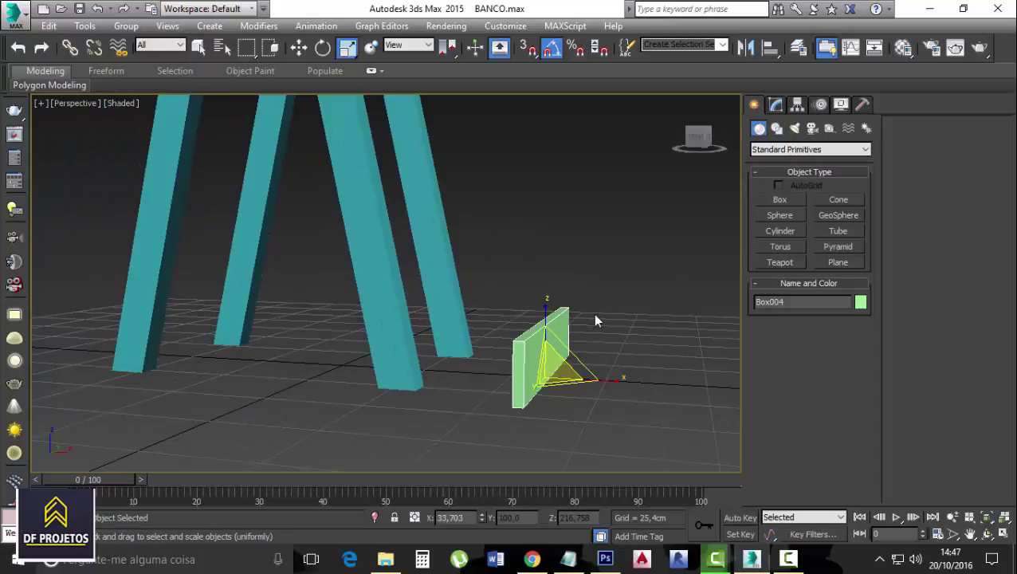
- Raise the bar about 72 cm above the ground in the Front view
{"action": "key", "text": "l"}
{"action": "scroll", "coordinate": [597, 319], "scroll_direction": "down", "scroll_amount": 4}
{"action": "scroll", "coordinate": [599, 359], "scroll_direction": "up", "scroll_amount": 1}
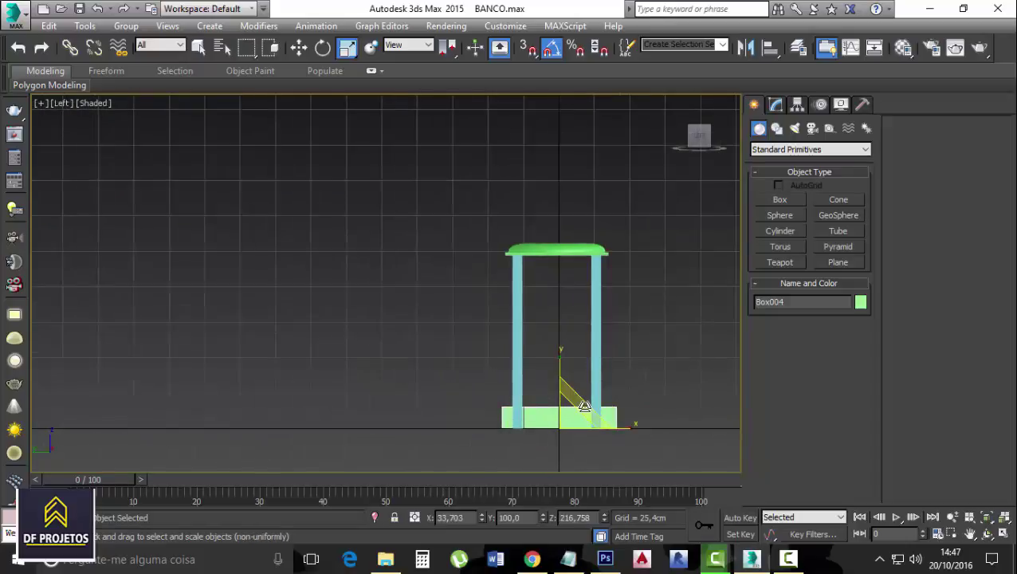
{"action": "left_click", "coordinate": [714, 140]}
{"action": "scroll", "coordinate": [509, 448], "scroll_direction": "up", "scroll_amount": 2}
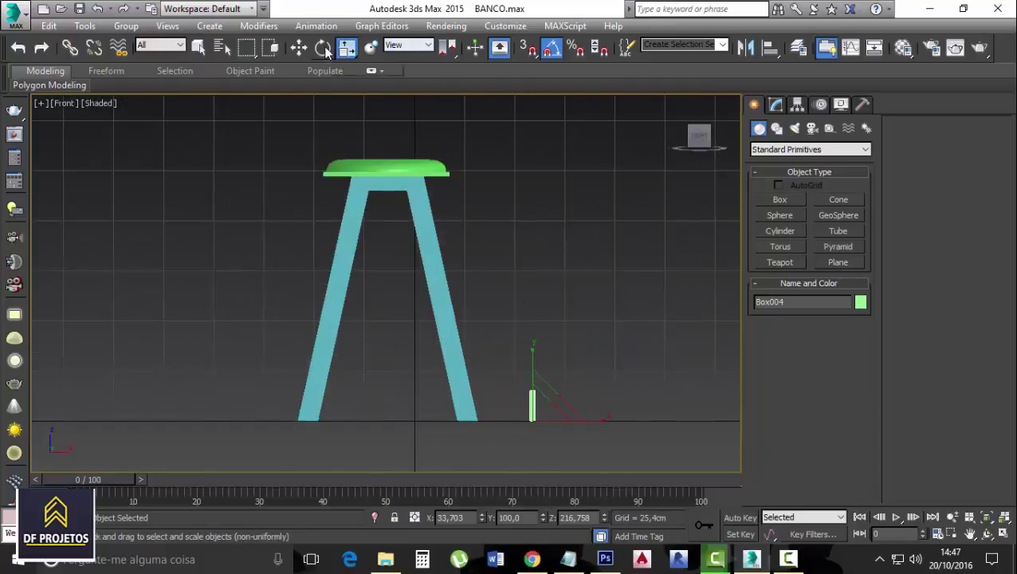
{"action": "left_click", "coordinate": [299, 47]}
{"action": "left_click_drag", "start_coordinate": [533, 371], "coordinate": [535, 233]}
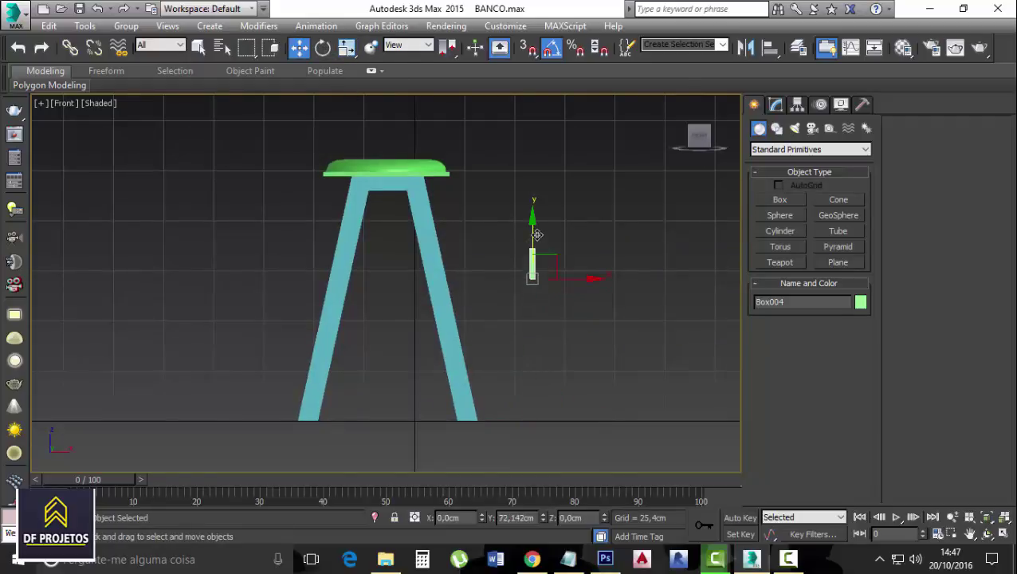
- Rotate the bar -90 degrees about its vertical axis and shift it along X until it crosses both slanted legs
{"action": "left_click", "coordinate": [322, 48]}
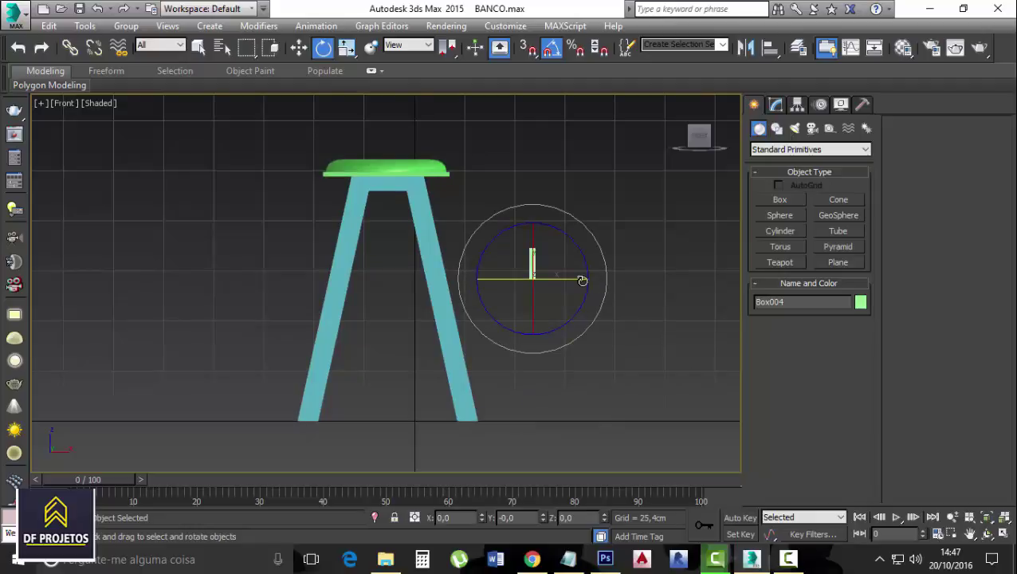
{"action": "left_click_drag", "start_coordinate": [582, 281], "coordinate": [511, 276]}
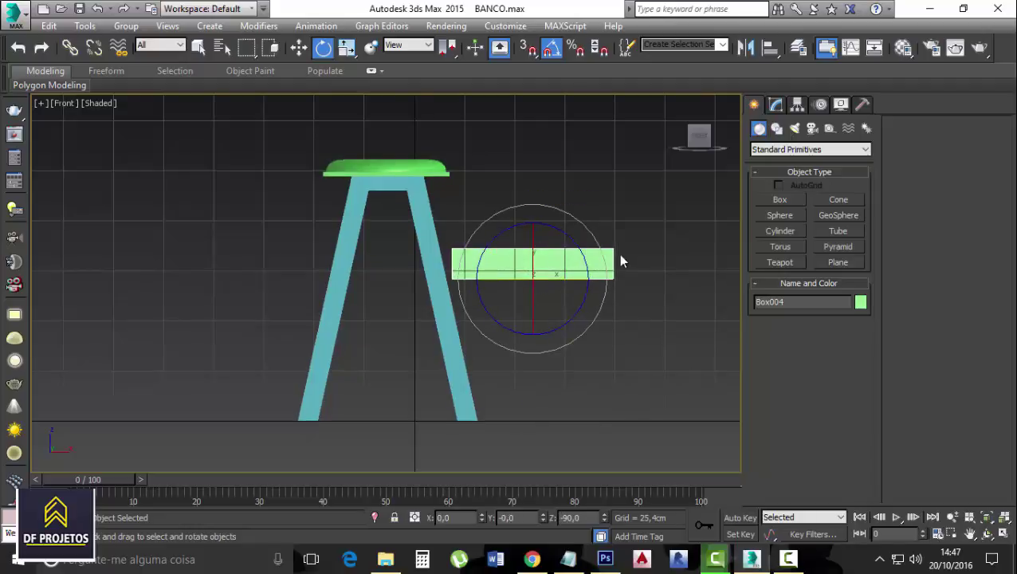
{"action": "left_click", "coordinate": [300, 49]}
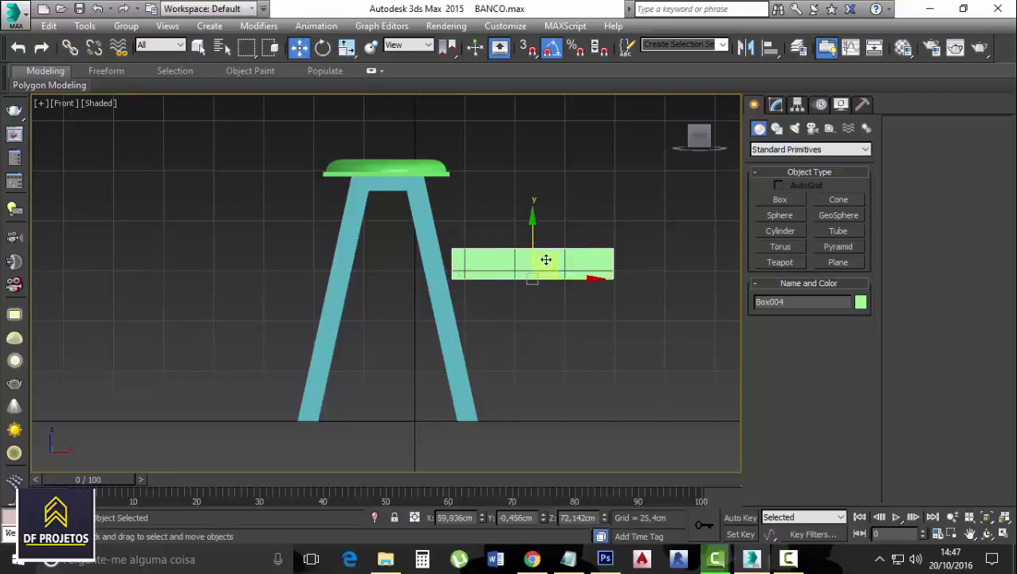
{"action": "left_click_drag", "start_coordinate": [586, 283], "coordinate": [433, 281]}
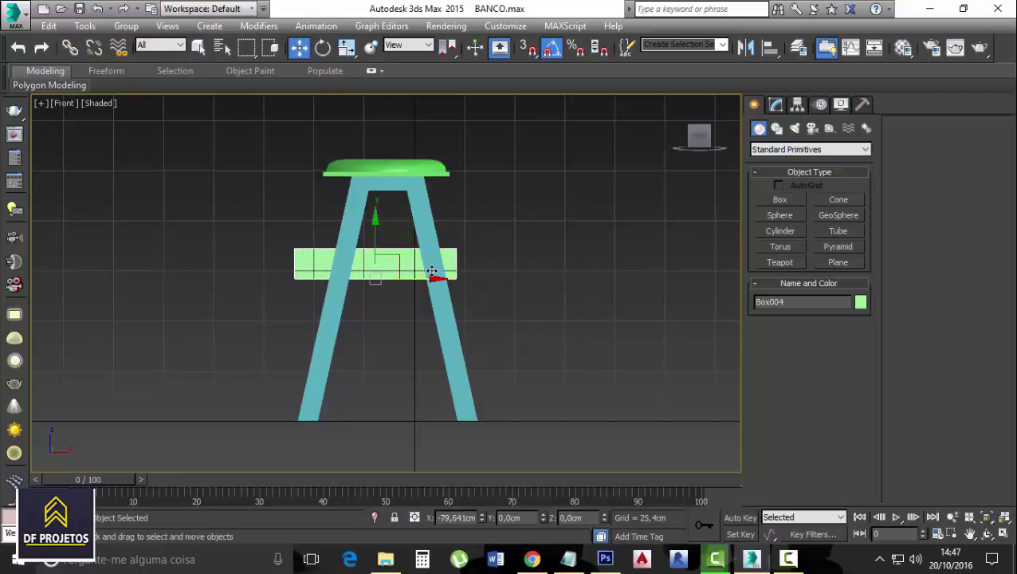
- Move the crossbar along Y to about -26.8 cm in the Right view, inside the thickness of the front leg frame
{"action": "left_click", "coordinate": [716, 139]}
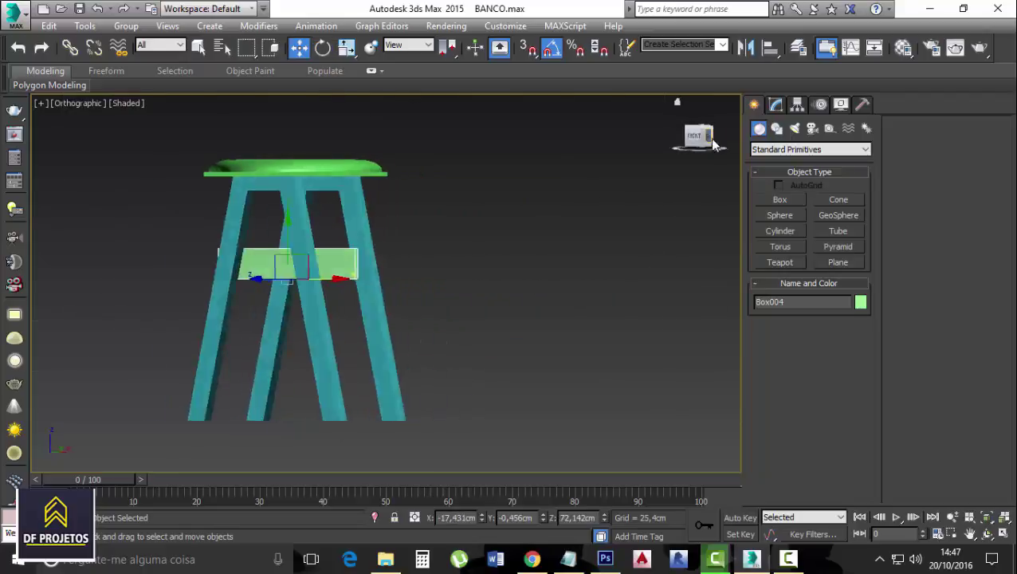
{"action": "scroll", "coordinate": [285, 262], "scroll_direction": "up", "scroll_amount": 4}
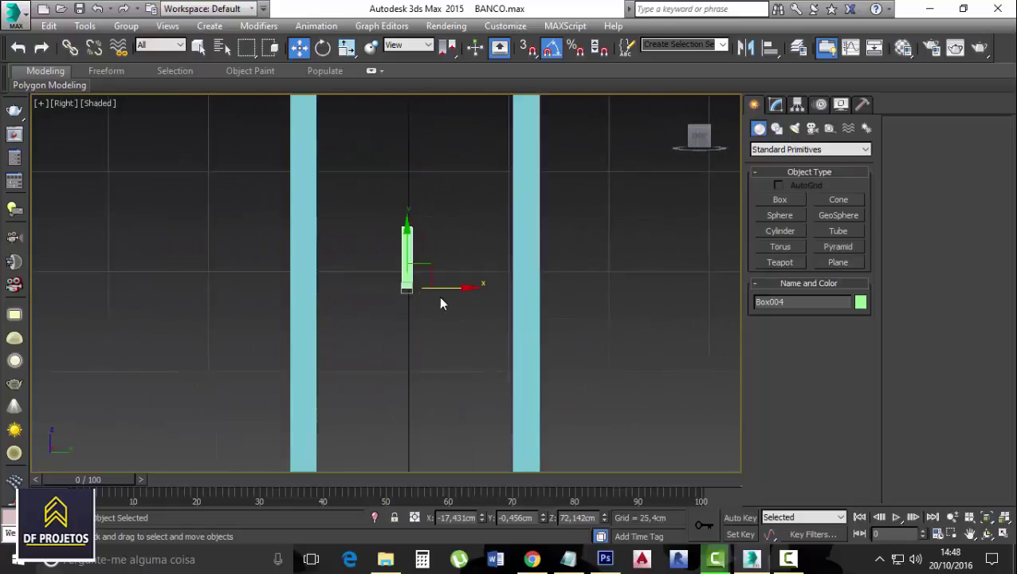
{"action": "left_click_drag", "start_coordinate": [449, 288], "coordinate": [350, 296]}
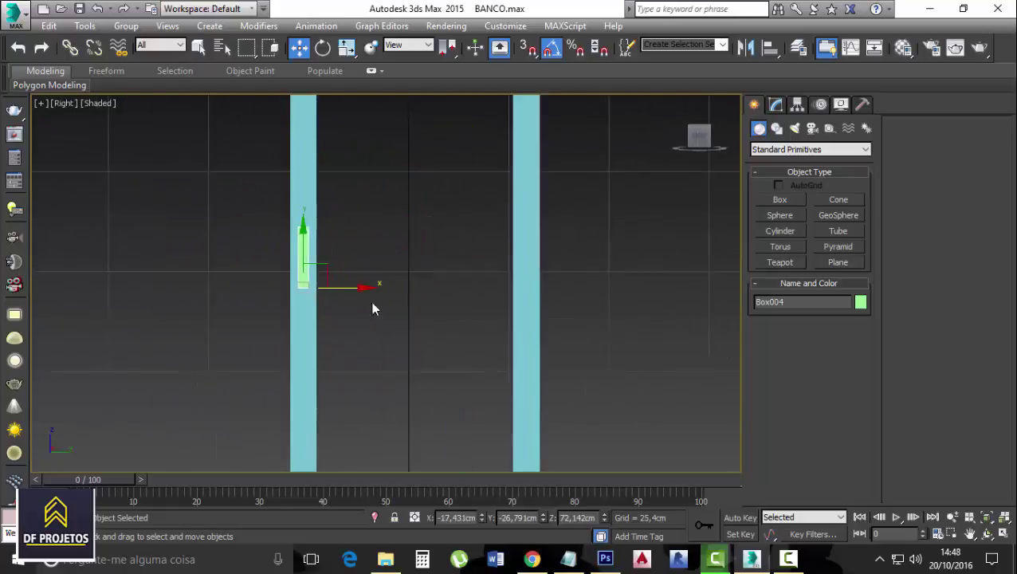
- Return to the Front view and convert the crossbar to Editable Poly
{"action": "left_click", "coordinate": [683, 142]}
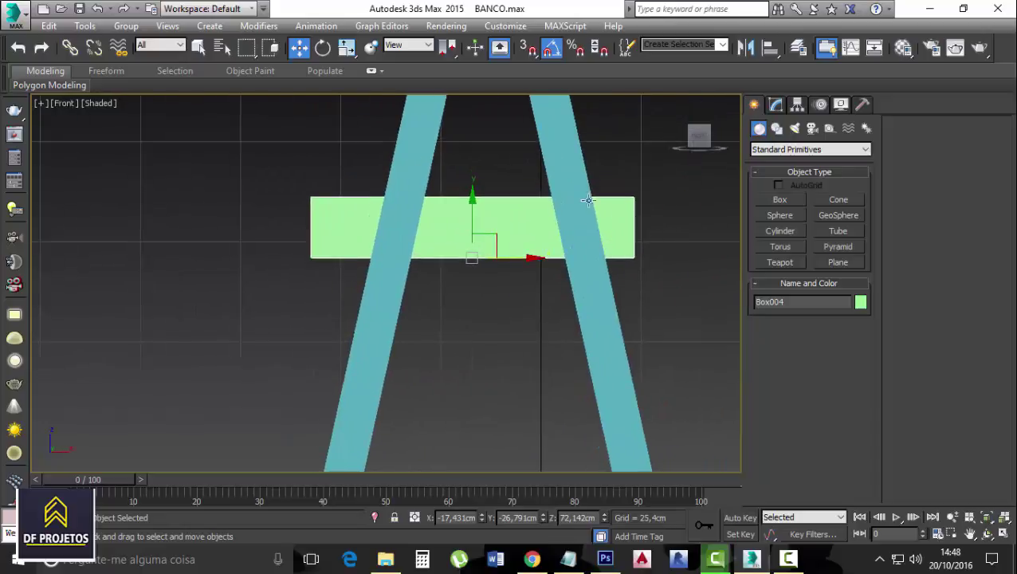
{"action": "right_click", "coordinate": [610, 215]}
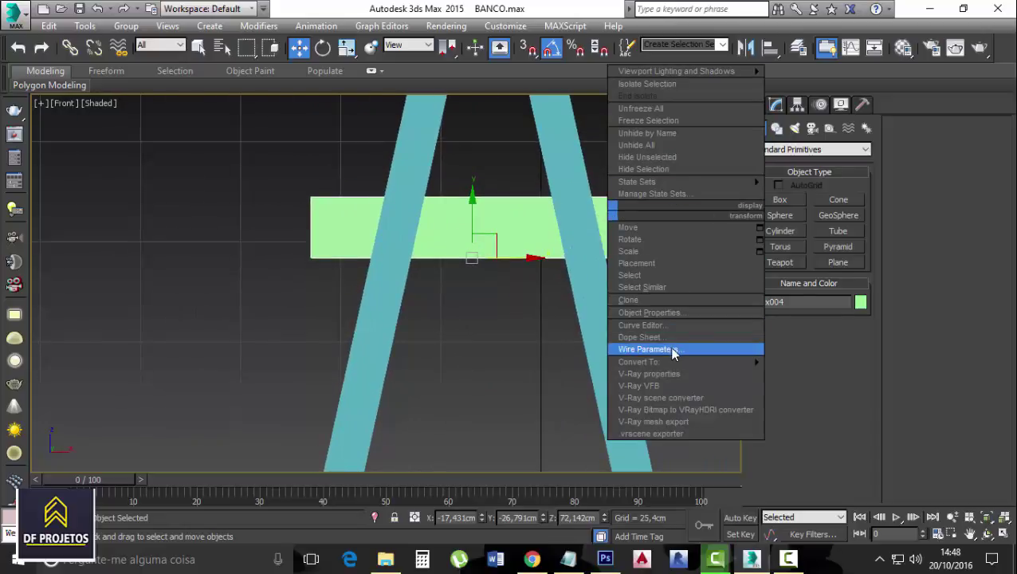
{"action": "mouse_move", "coordinate": [670, 363]}
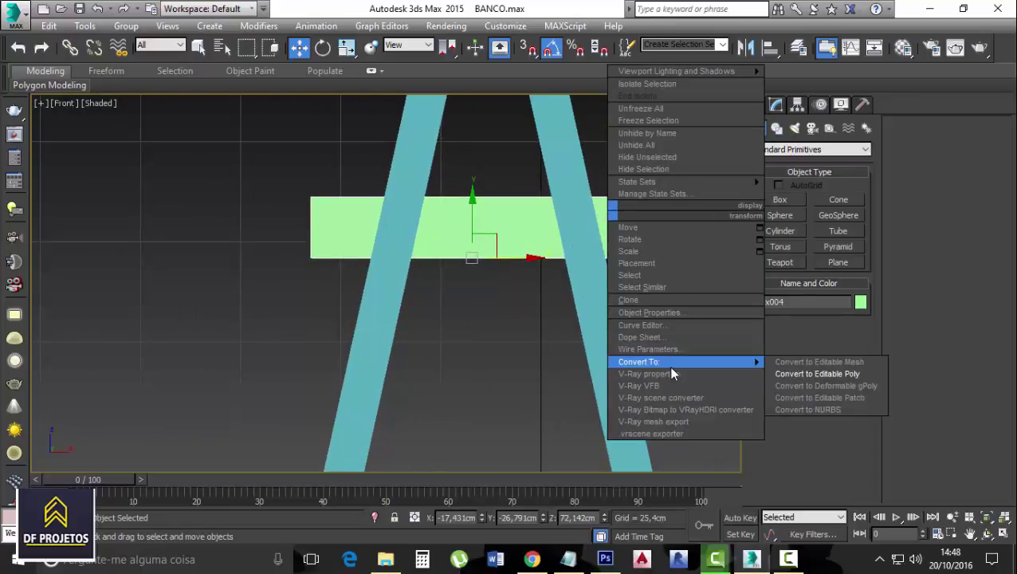
{"action": "left_click", "coordinate": [804, 384]}
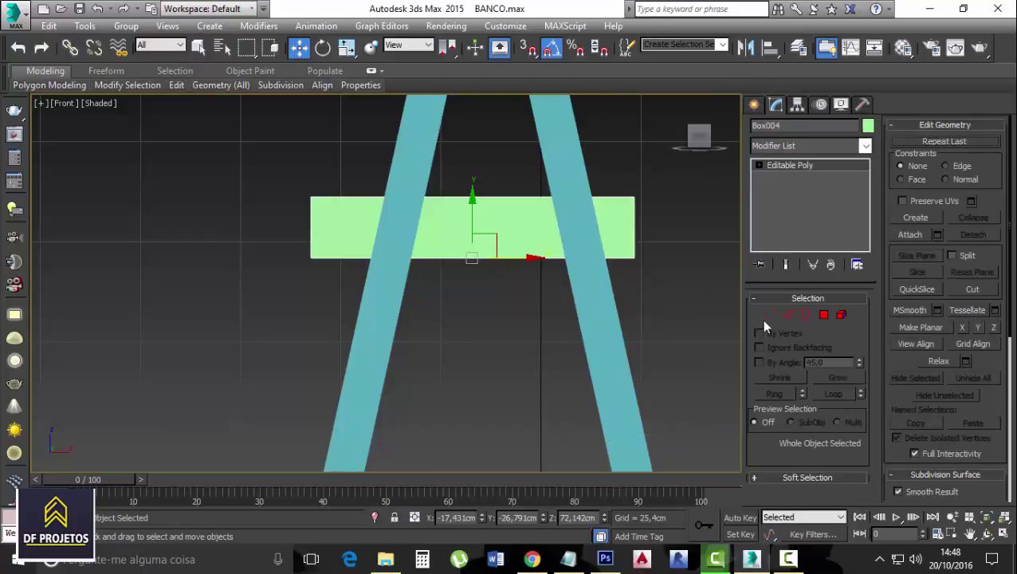
- Switch to Wireframe display and move the crossbar's right-end vertices inward to about X 9.1 cm, within the right leg
{"action": "left_click", "coordinate": [776, 316]}
{"action": "left_click_drag", "start_coordinate": [658, 180], "coordinate": [626, 283]}
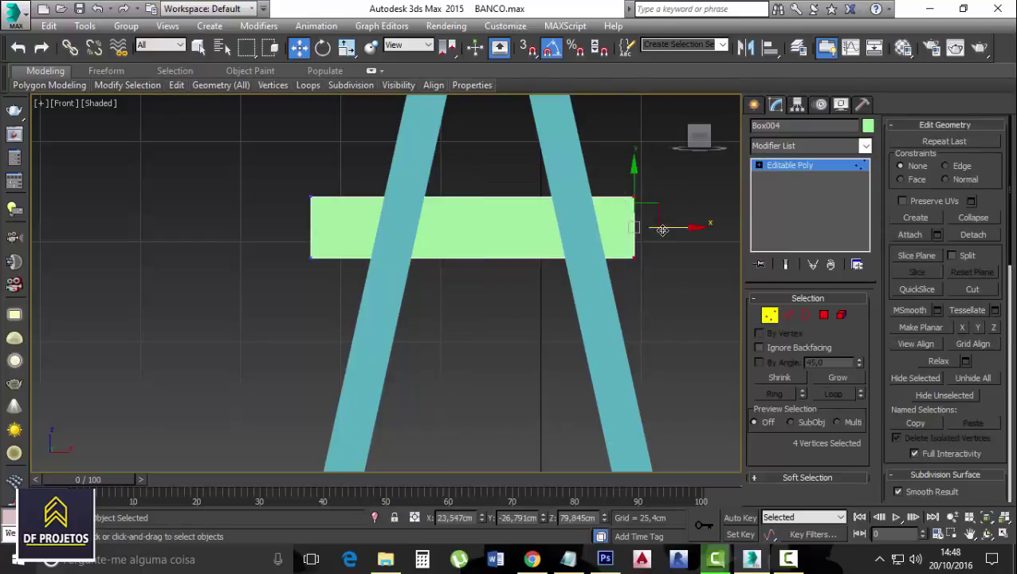
{"action": "left_click", "coordinate": [99, 104]}
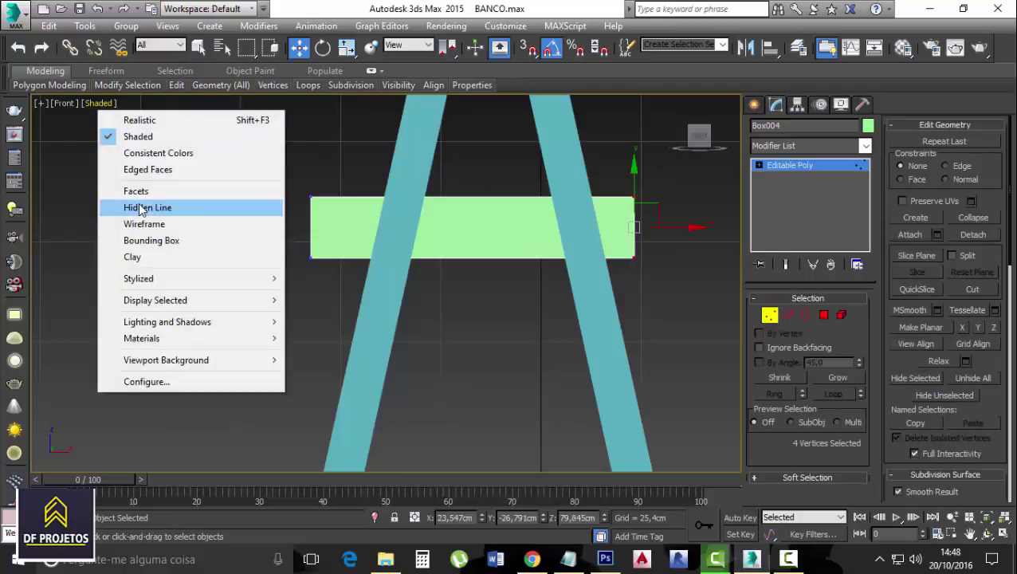
{"action": "left_click", "coordinate": [141, 222]}
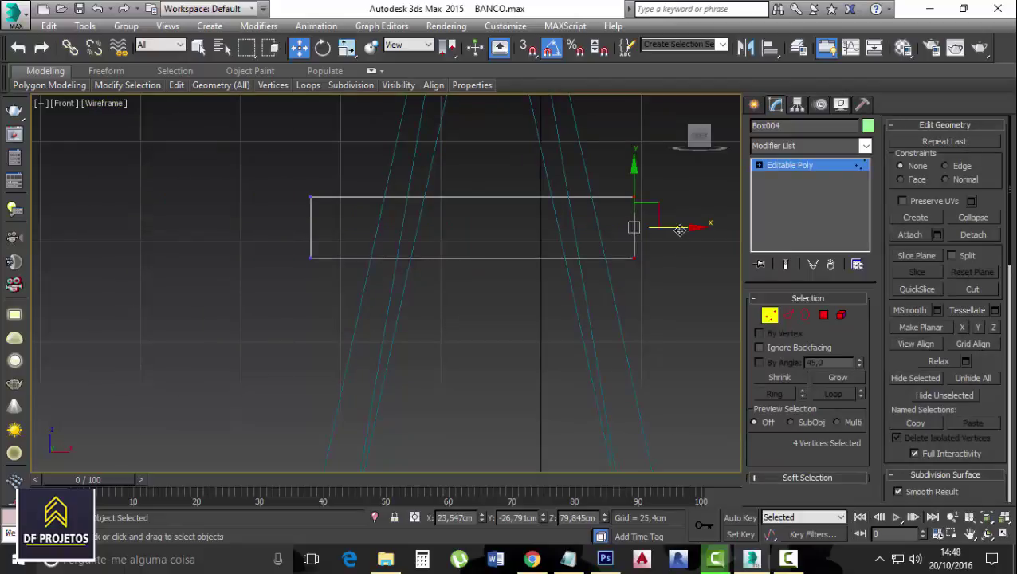
{"action": "left_click_drag", "start_coordinate": [679, 229], "coordinate": [622, 230]}
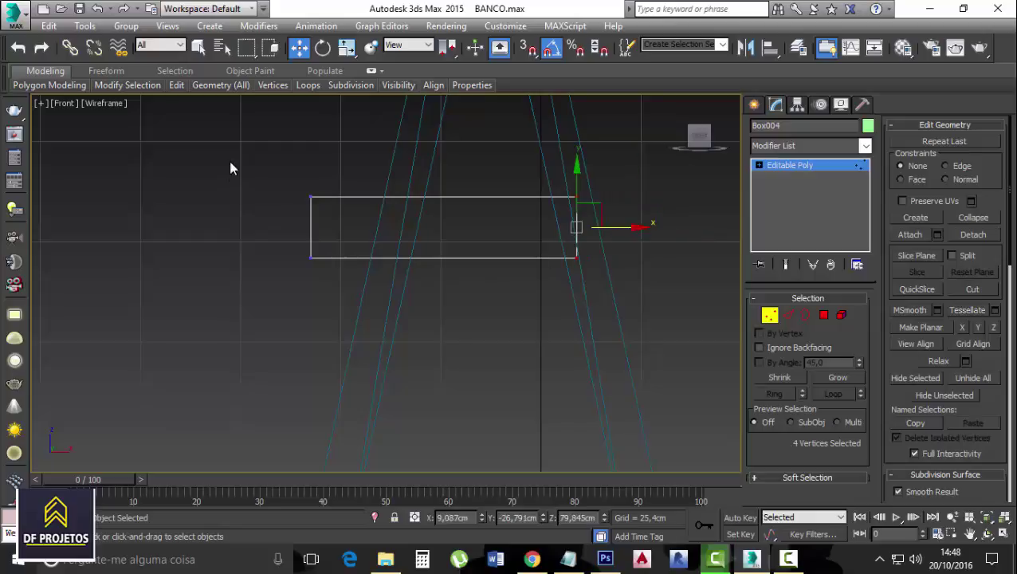
- Move the crossbar's left-end vertices inward to about X -37.7 cm, within the left leg, and restore Shaded display
{"action": "left_click_drag", "start_coordinate": [322, 264], "coordinate": [336, 283]}
{"action": "left_click", "coordinate": [323, 228]}
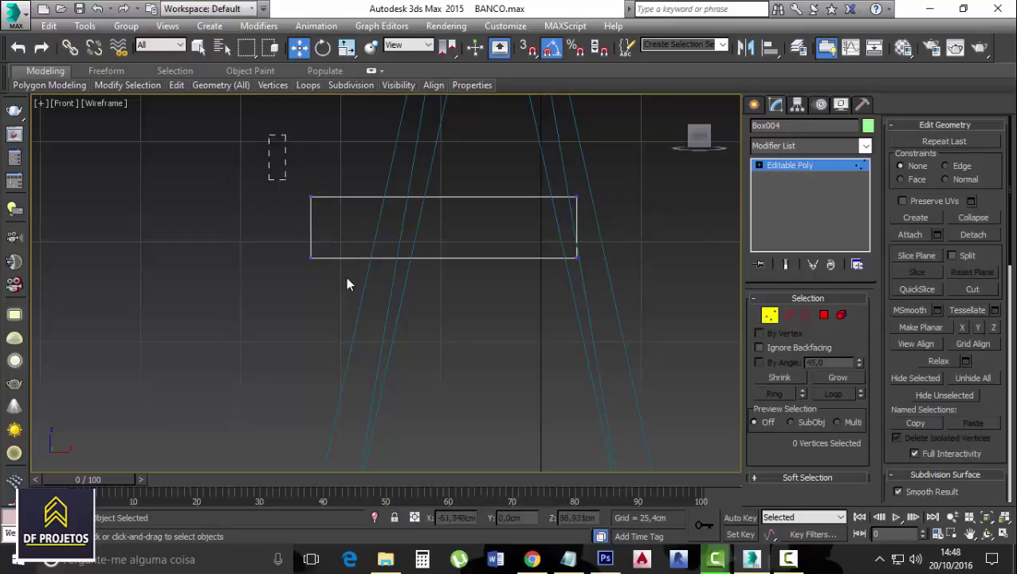
{"action": "left_click_drag", "start_coordinate": [295, 188], "coordinate": [357, 274]}
{"action": "left_click_drag", "start_coordinate": [356, 232], "coordinate": [433, 264]}
{"action": "left_click", "coordinate": [104, 103]}
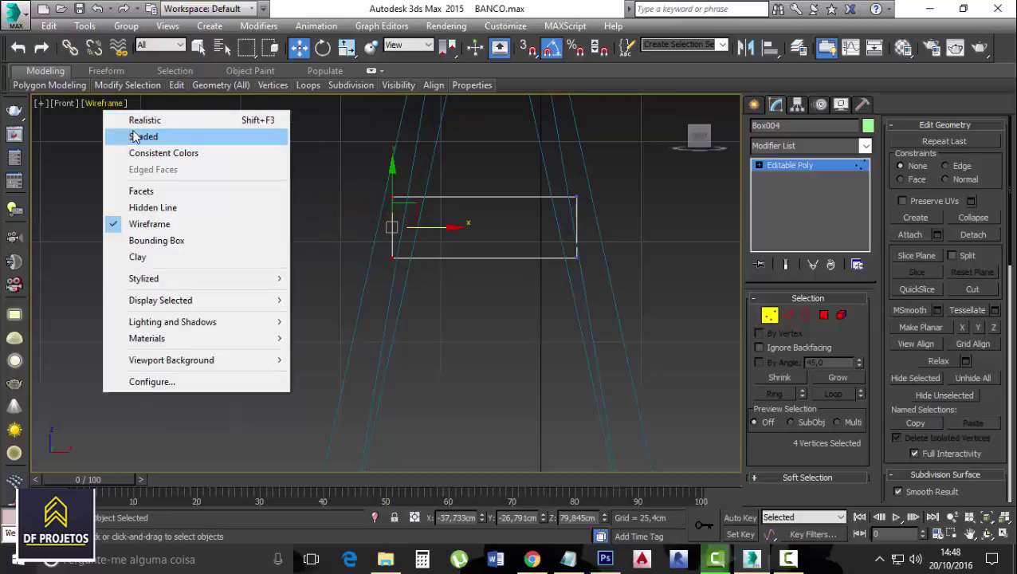
{"action": "left_click", "coordinate": [128, 137]}
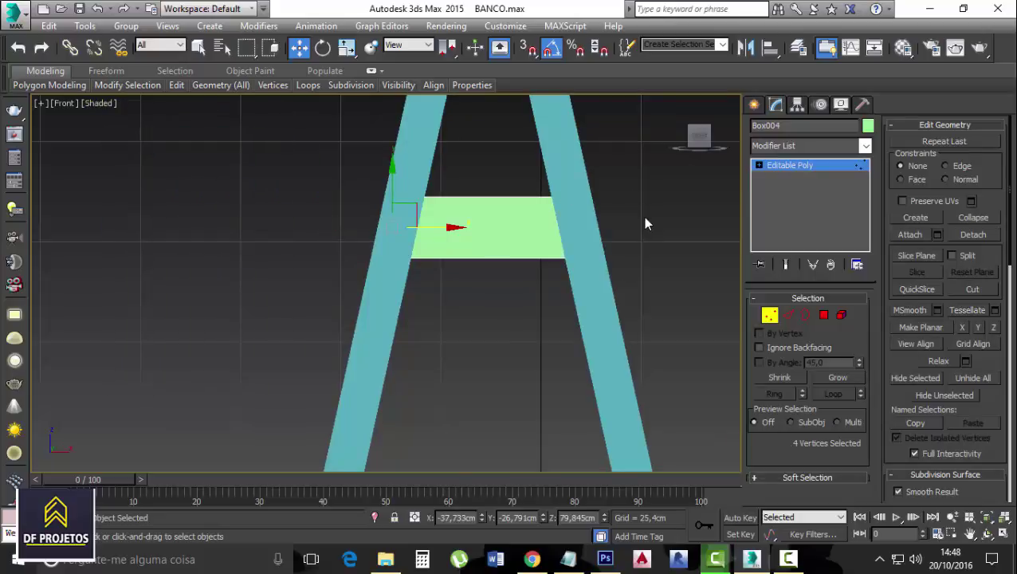
- Inspect the crossbar's fit within the front legs from the side in the Perspective view
{"action": "key", "text": "p"}
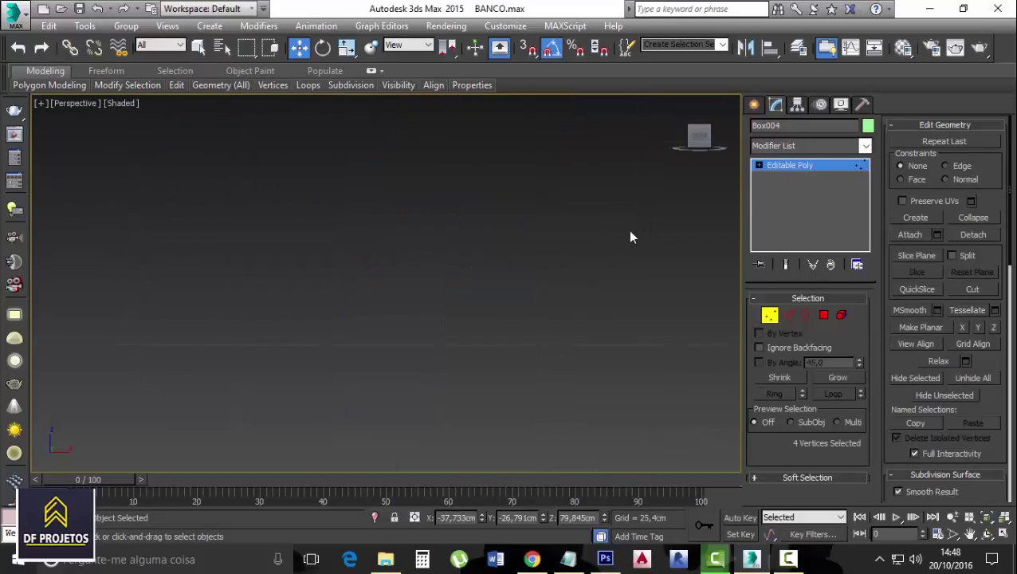
{"action": "scroll", "coordinate": [626, 245], "scroll_direction": "down", "scroll_amount": 10}
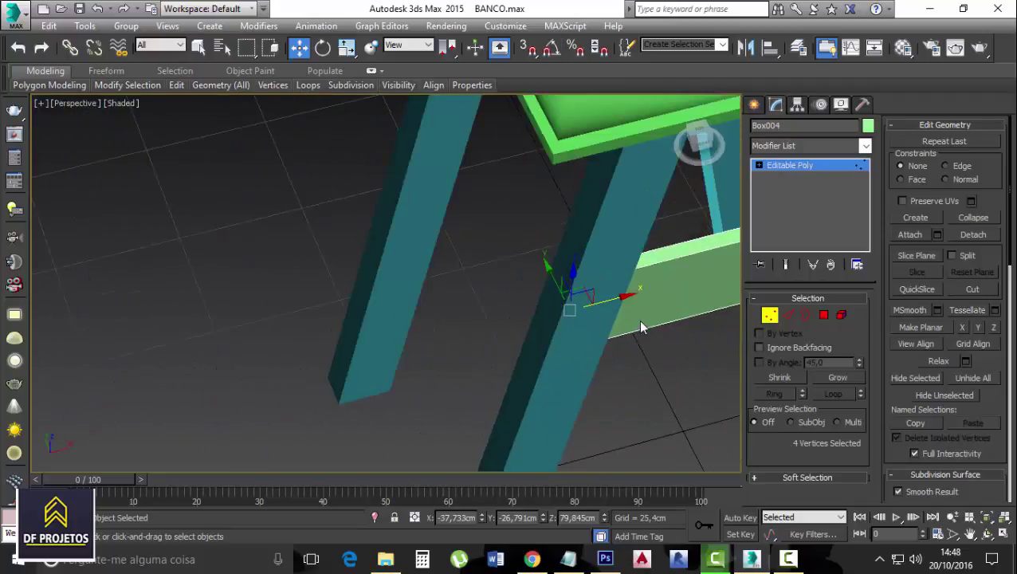
{"action": "middle_click_drag", "start_coordinate": [640, 325], "coordinate": [540, 220], "text": "alt"}
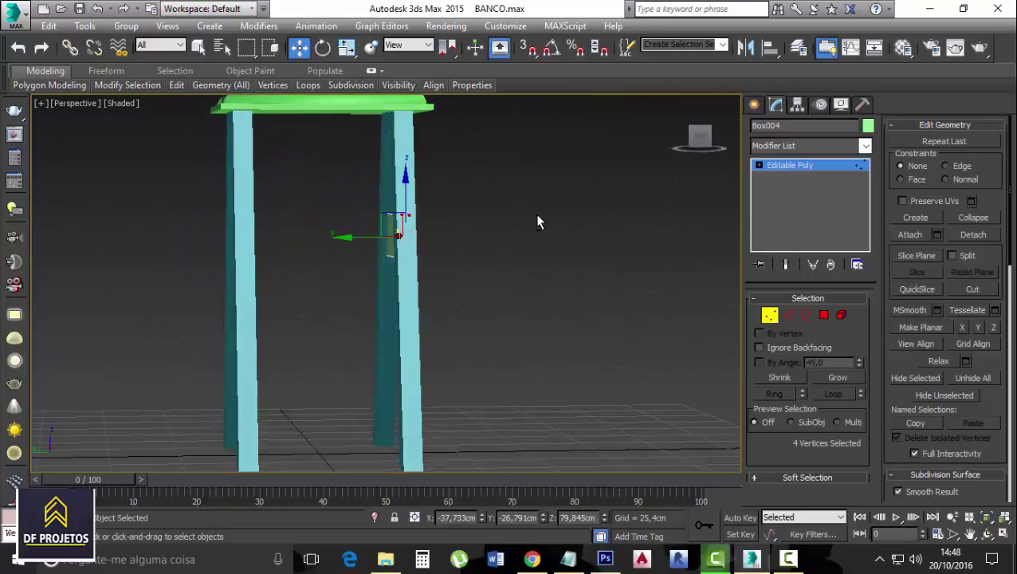
{"action": "left_click", "coordinate": [700, 141]}
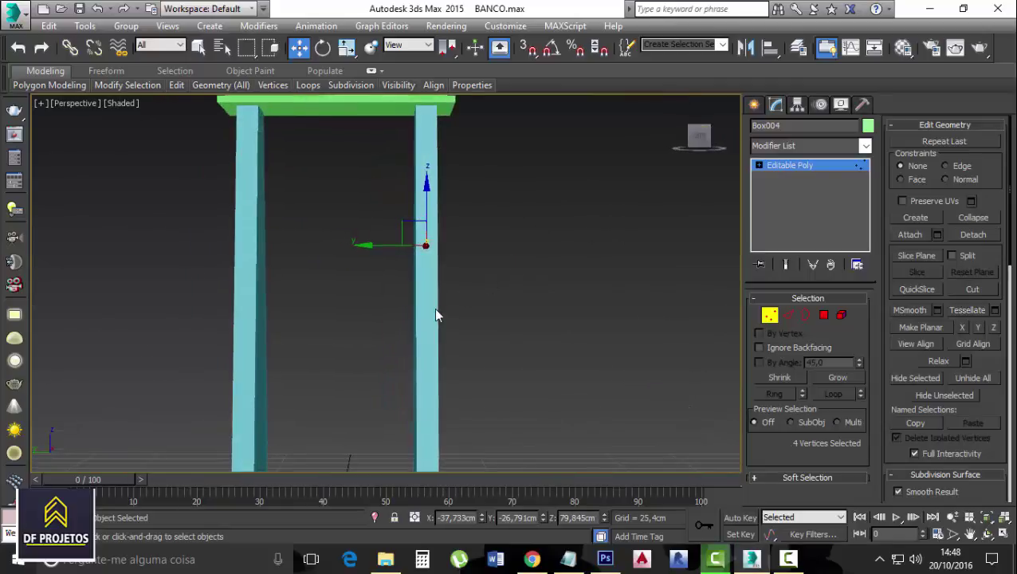
- Finish editing the crossbar's vertices and copy the whole crossbar to the opposite leg frame in the Left view, at about Y 29 cm
{"action": "key", "text": "l"}
{"action": "scroll", "coordinate": [557, 370], "scroll_direction": "up", "scroll_amount": 5}
{"action": "scroll", "coordinate": [552, 279], "scroll_direction": "down", "scroll_amount": 5}
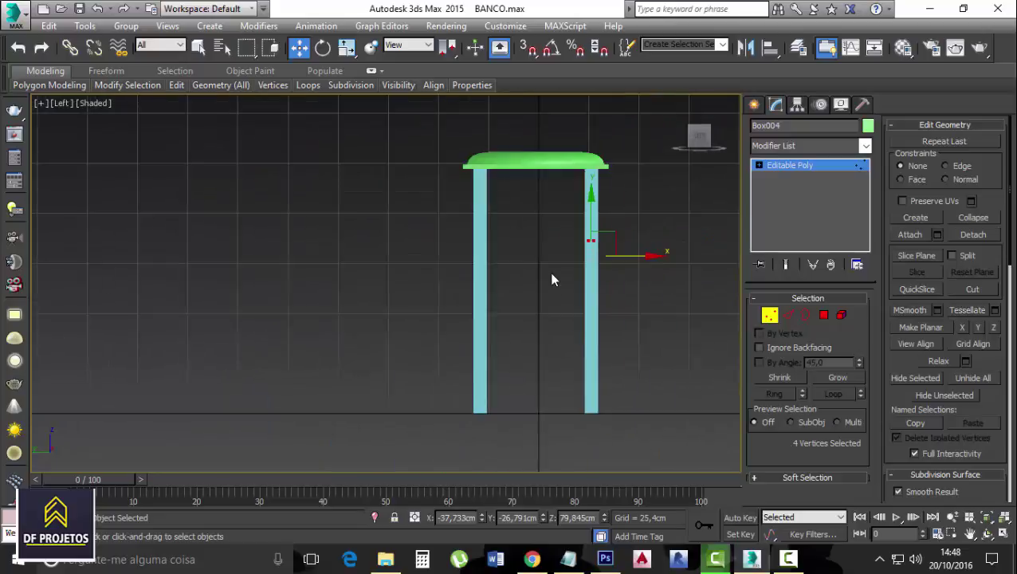
{"action": "left_click", "coordinate": [665, 288]}
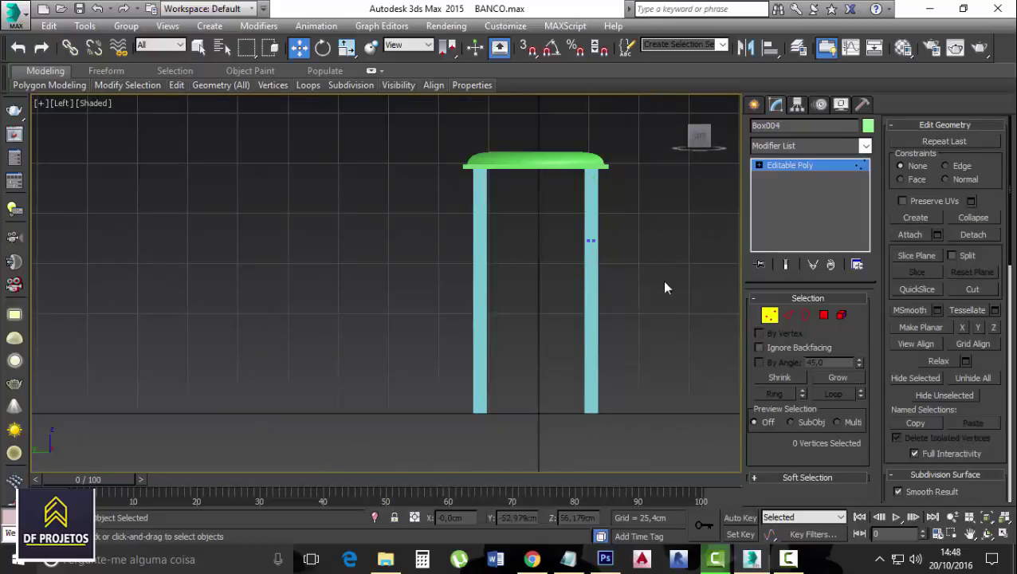
{"action": "left_click", "coordinate": [802, 166]}
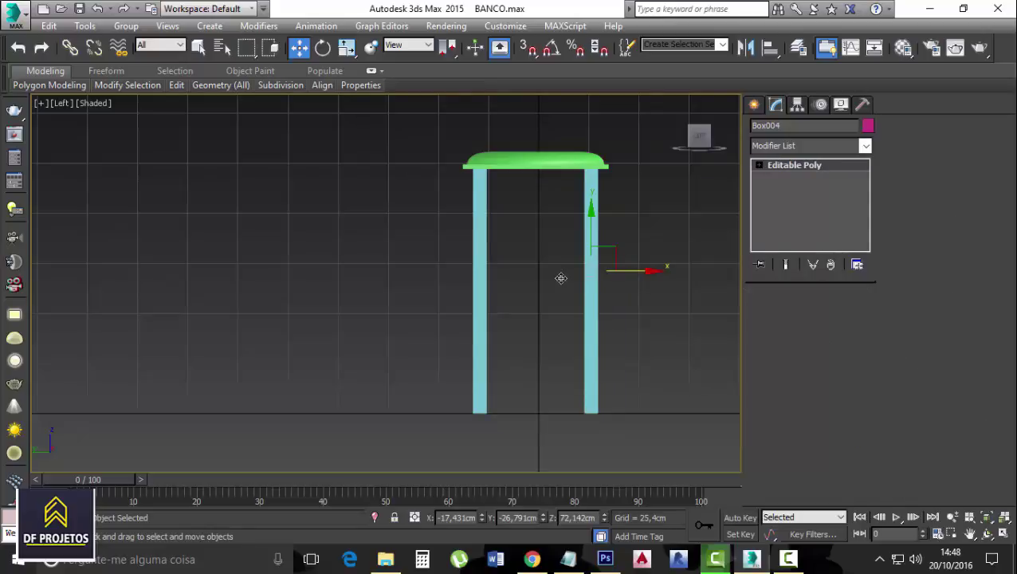
{"action": "left_click", "coordinate": [488, 266]}
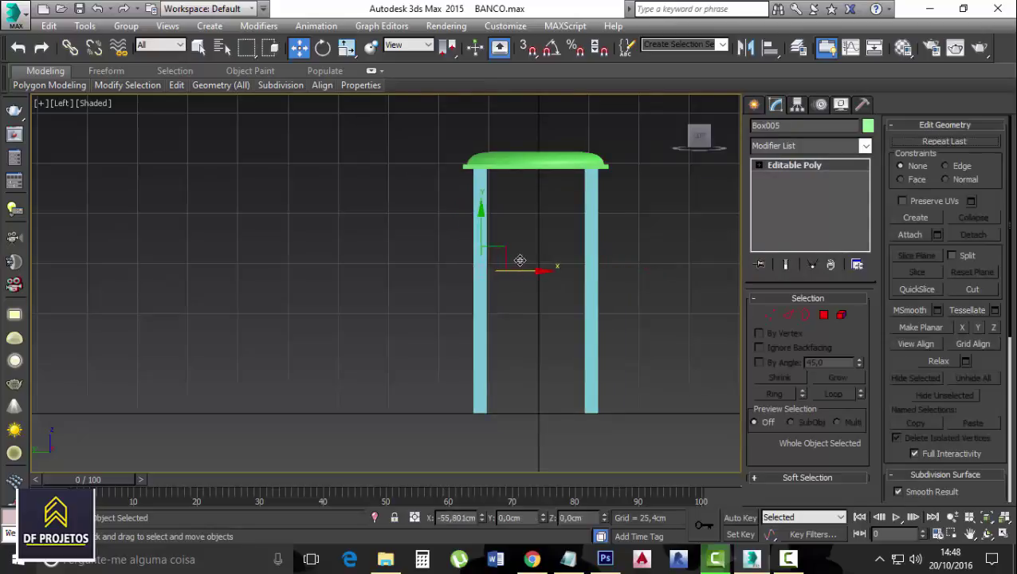
{"action": "left_click_drag", "start_coordinate": [520, 260], "coordinate": [521, 261], "text": "shift"}
{"action": "left_click", "coordinate": [514, 340]}
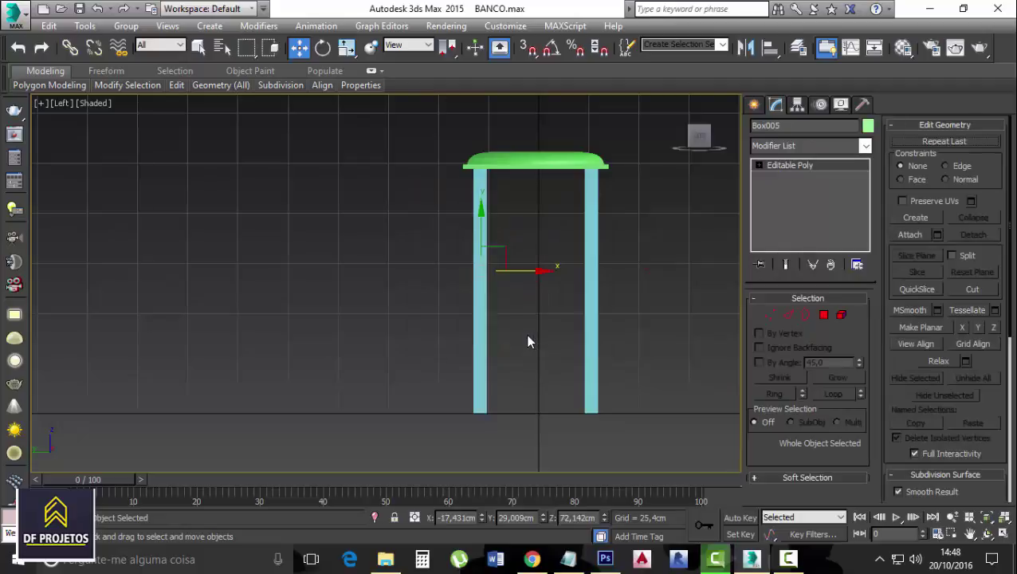
- Copy the new crossbar toward the middle of the stool, at about Y -2.8 cm, and switch to the Top view
{"action": "middle_click_drag", "start_coordinate": [526, 341], "coordinate": [529, 295], "text": "alt"}
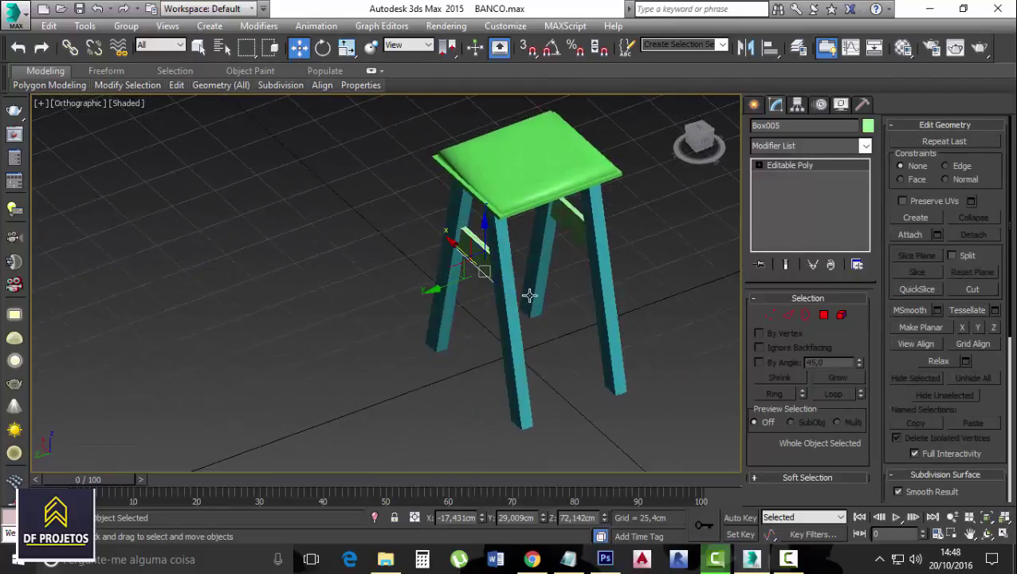
{"action": "left_click_drag", "start_coordinate": [444, 287], "coordinate": [518, 255], "text": "shift"}
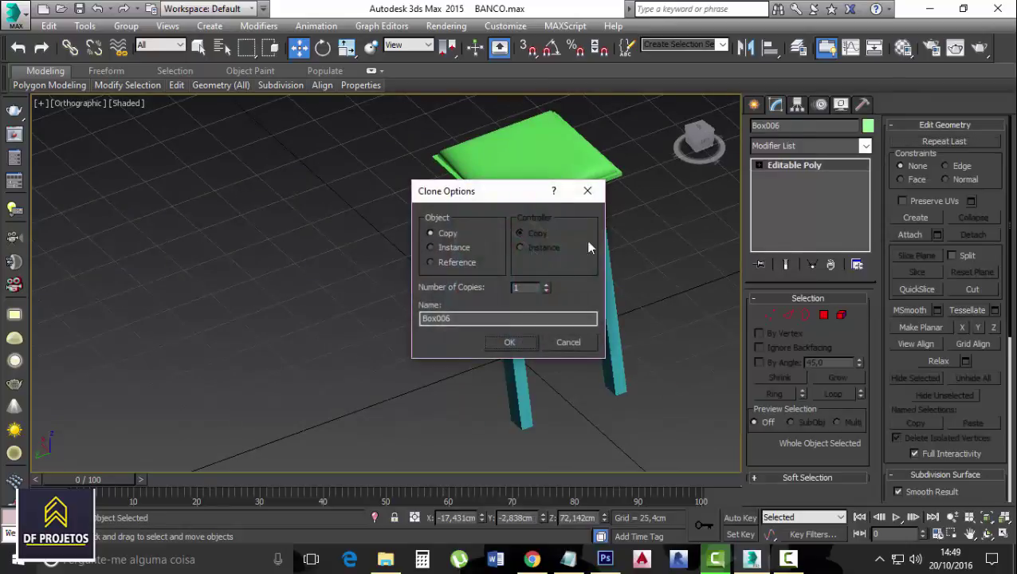
{"action": "left_click", "coordinate": [511, 342]}
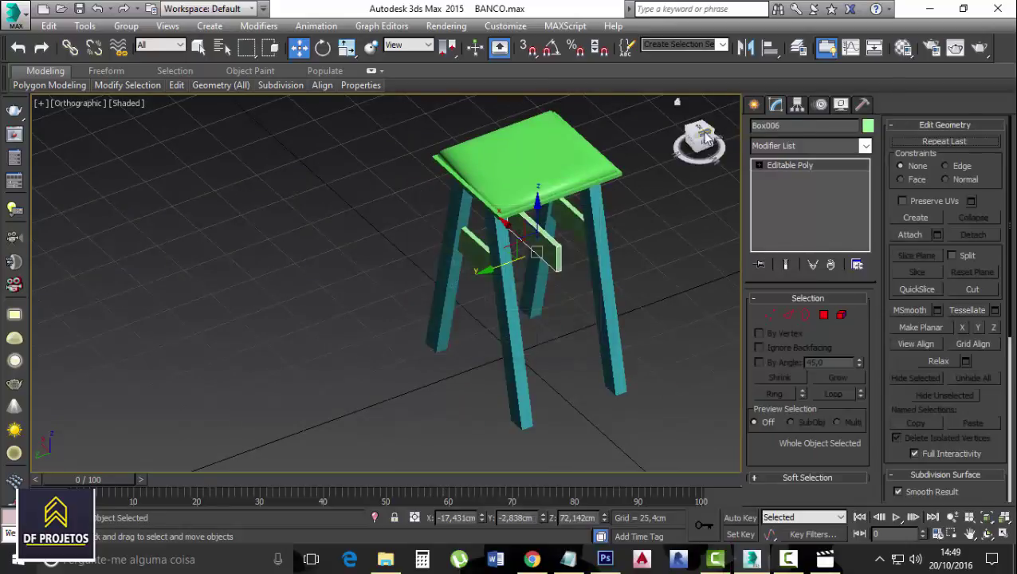
{"action": "key", "text": "t"}
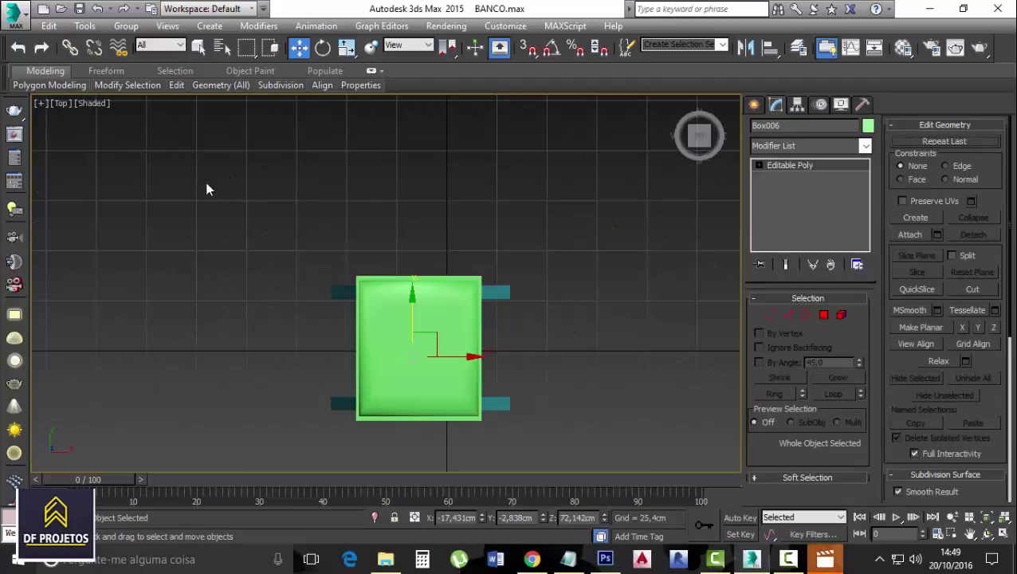
{"action": "left_click", "coordinate": [83, 110]}
{"action": "left_click", "coordinate": [825, 558]}
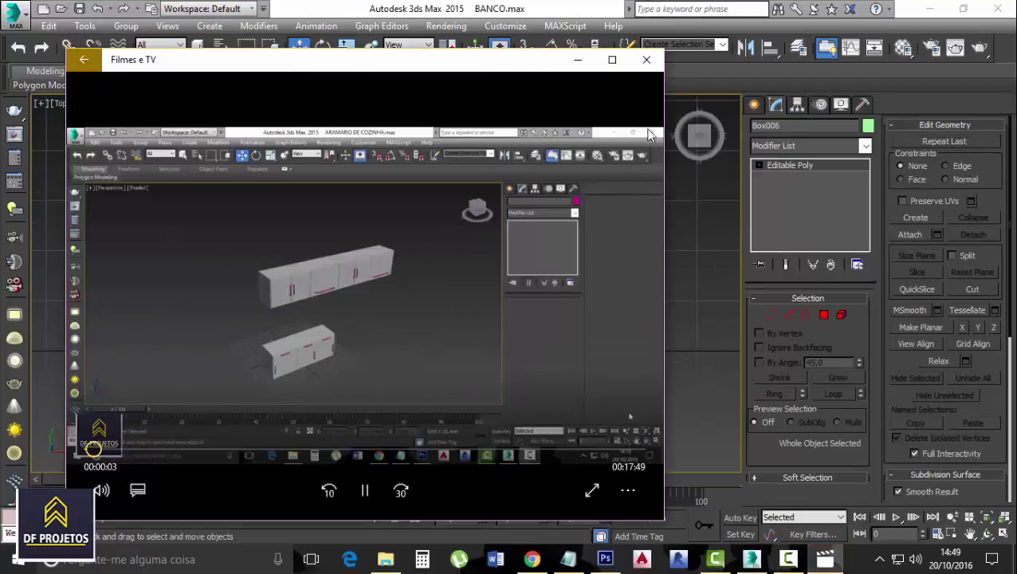
{"action": "left_click", "coordinate": [646, 60]}
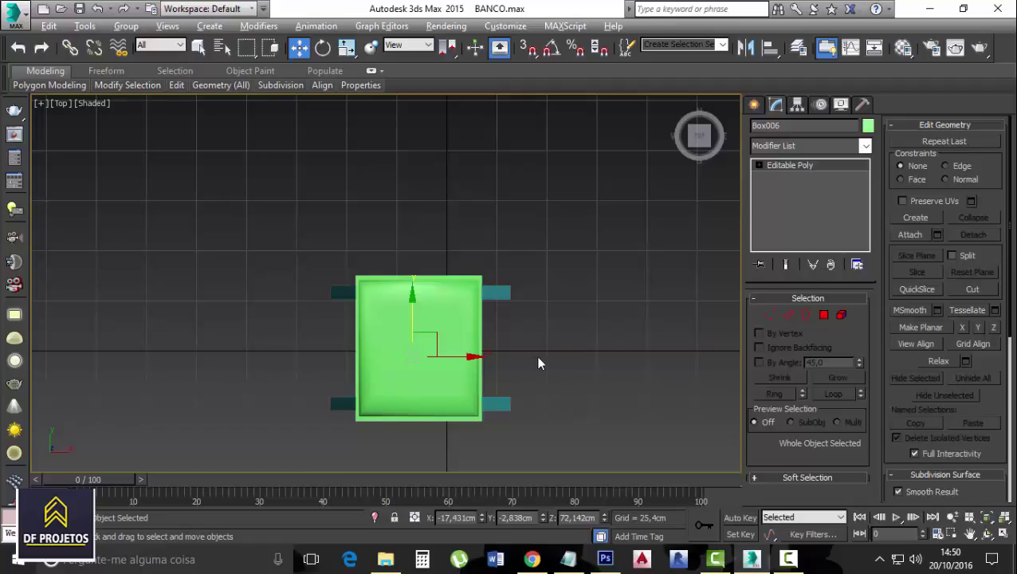
- Show the Top view in Wireframe and move the middle crossbar copy to about Y 1.5 cm
{"action": "middle_click_drag", "start_coordinate": [538, 361], "coordinate": [533, 381], "text": "alt"}
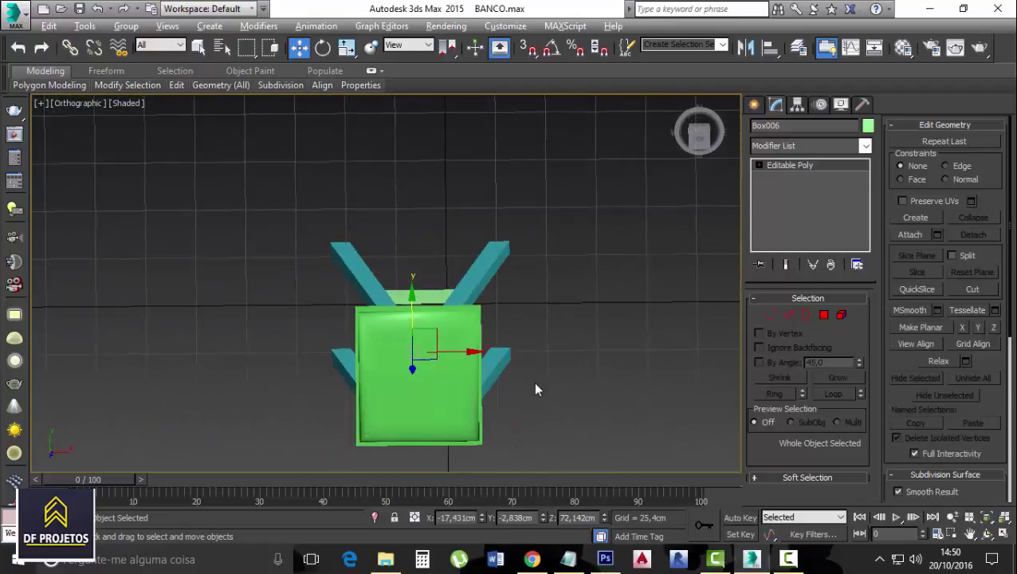
{"action": "left_click", "coordinate": [121, 104]}
{"action": "left_click", "coordinate": [156, 227]}
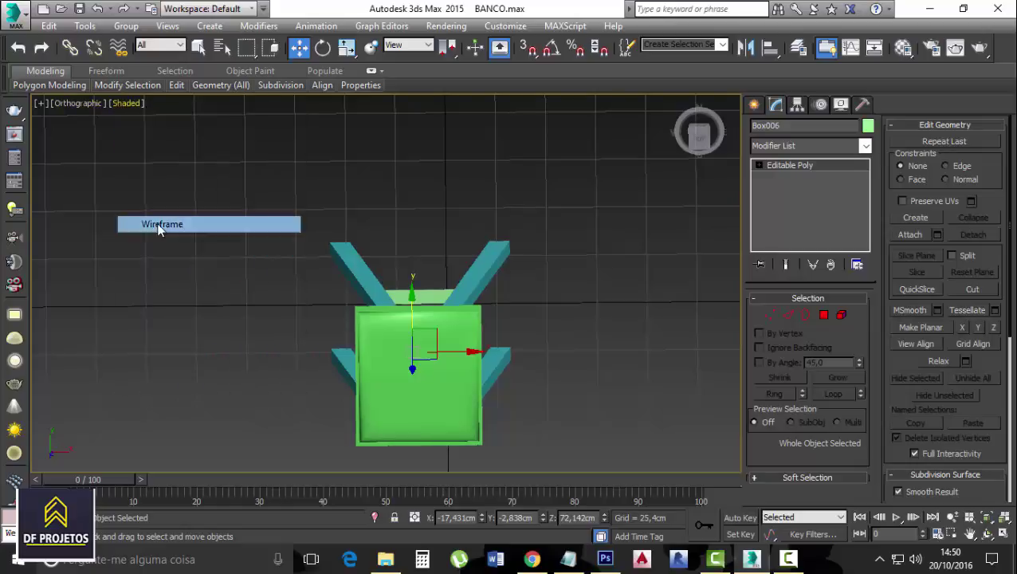
{"action": "key", "text": "t"}
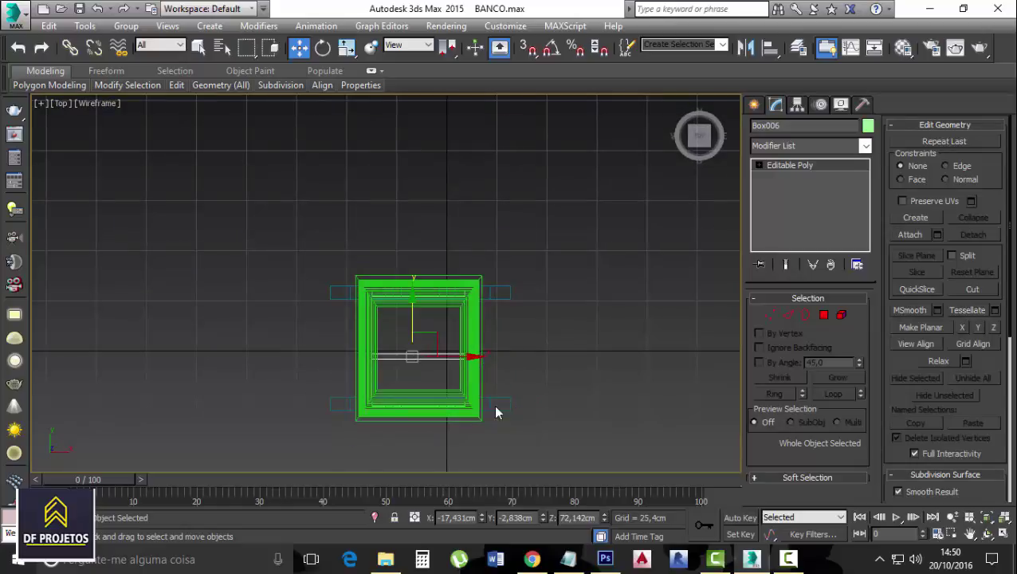
{"action": "scroll", "coordinate": [547, 363], "scroll_direction": "down", "scroll_amount": 1}
{"action": "scroll", "coordinate": [470, 309], "scroll_direction": "up", "scroll_amount": 2}
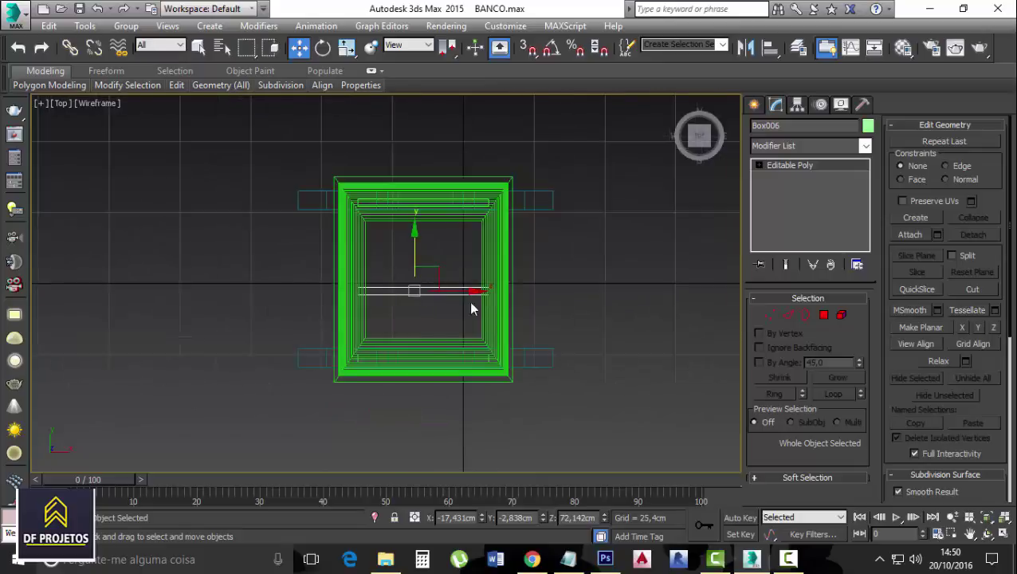
{"action": "left_click_drag", "start_coordinate": [413, 249], "coordinate": [412, 277]}
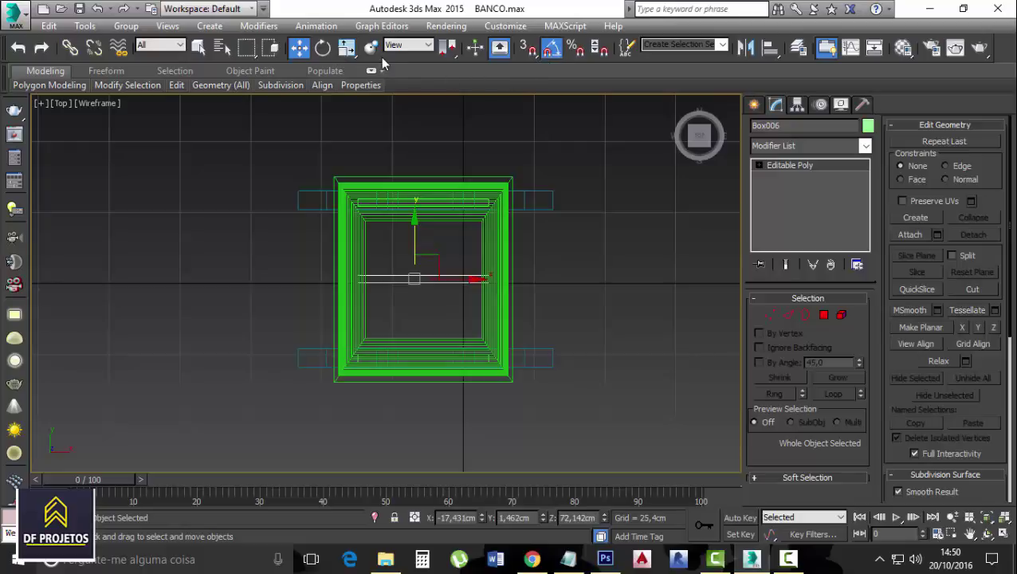
- Rotate the middle crossbar a quarter turn in the Top view and move it to about X -36.4 cm, in line with the left legs
{"action": "left_click", "coordinate": [322, 47]}
{"action": "left_click_drag", "start_coordinate": [462, 254], "coordinate": [479, 324]}
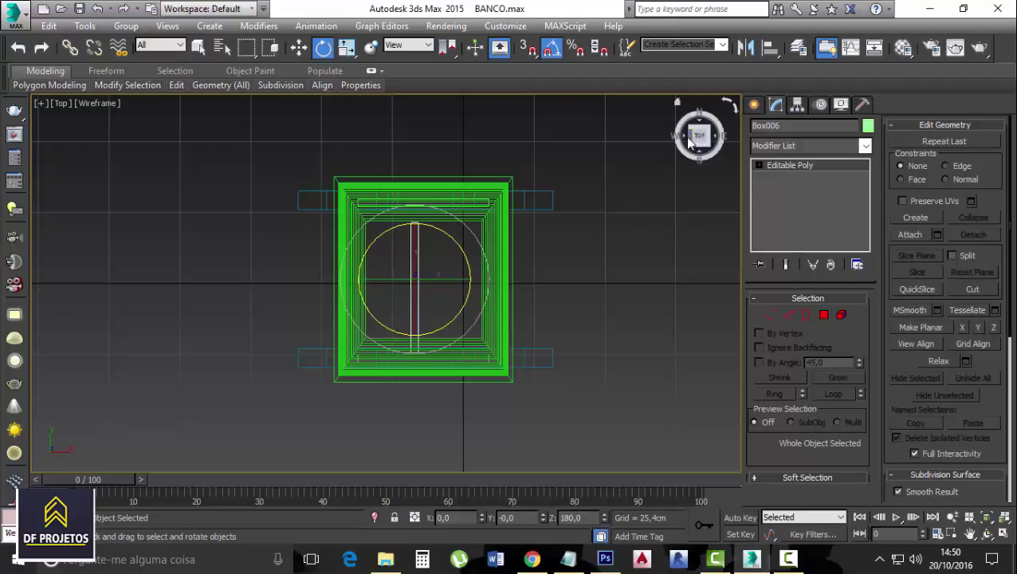
{"action": "left_click", "coordinate": [299, 47]}
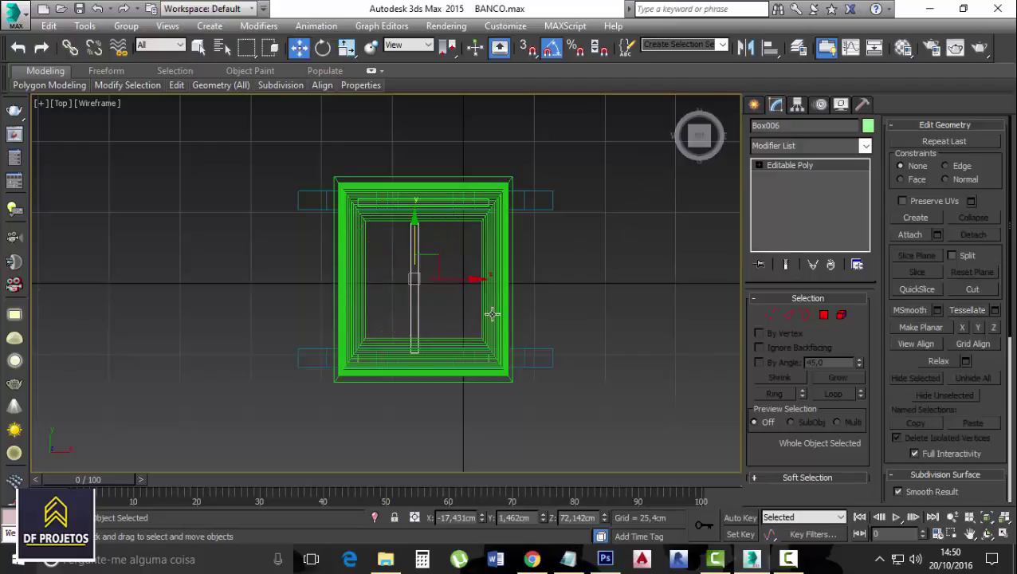
{"action": "left_click_drag", "start_coordinate": [461, 275], "coordinate": [361, 253]}
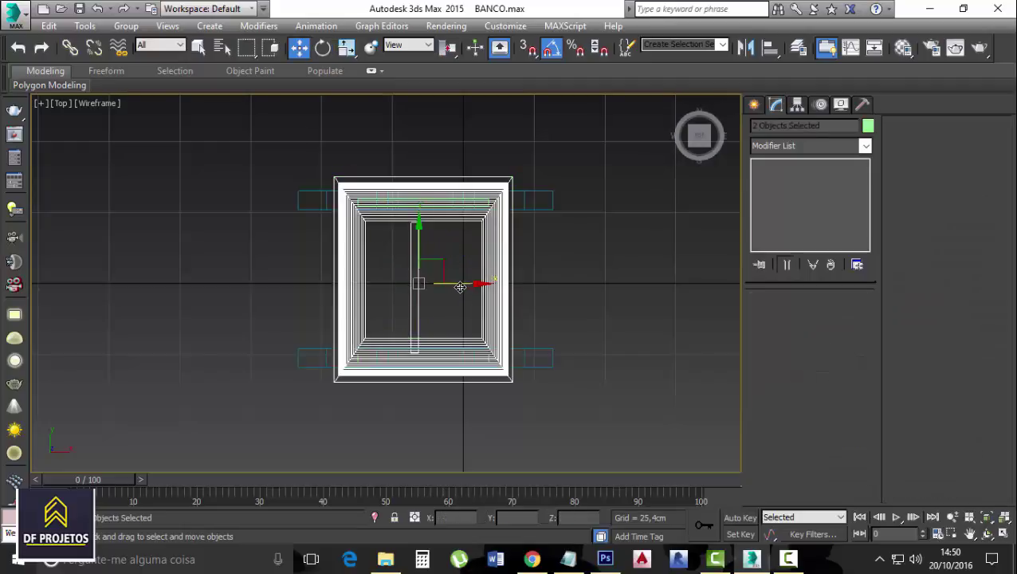
{"action": "left_click", "coordinate": [496, 248]}
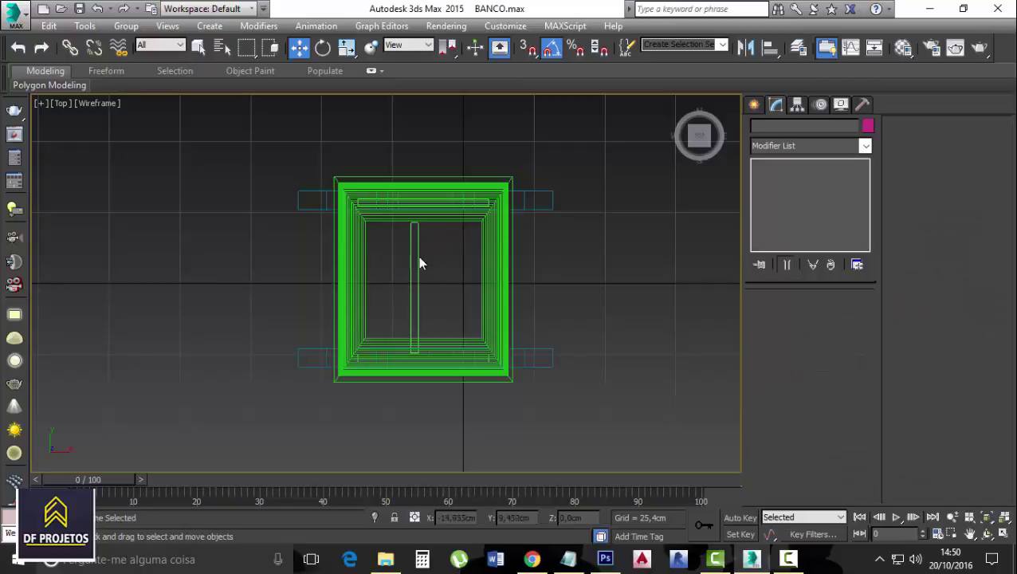
{"action": "left_click_drag", "start_coordinate": [458, 279], "coordinate": [437, 278]}
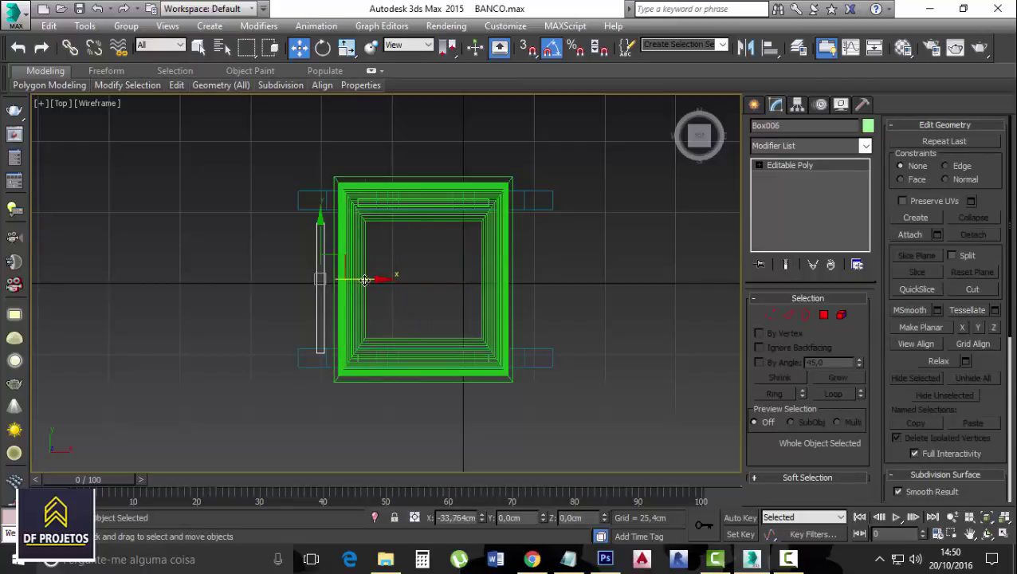
{"action": "left_click", "coordinate": [699, 156]}
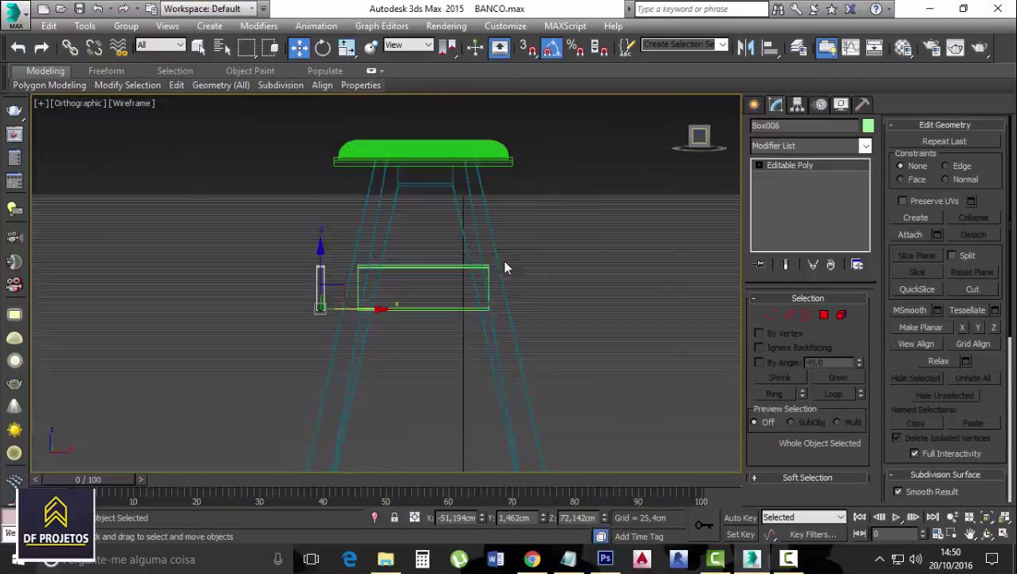
{"action": "left_click_drag", "start_coordinate": [364, 281], "coordinate": [405, 281]}
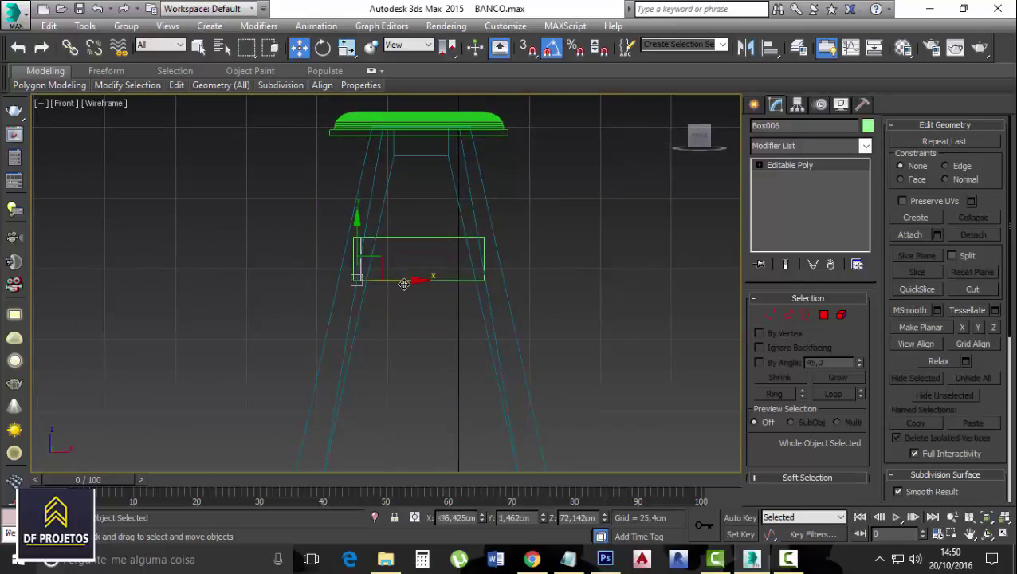
- Tilt the side crossbar to -10° about Y in the Front view to follow the left leg's slant
{"action": "left_click", "coordinate": [323, 48]}
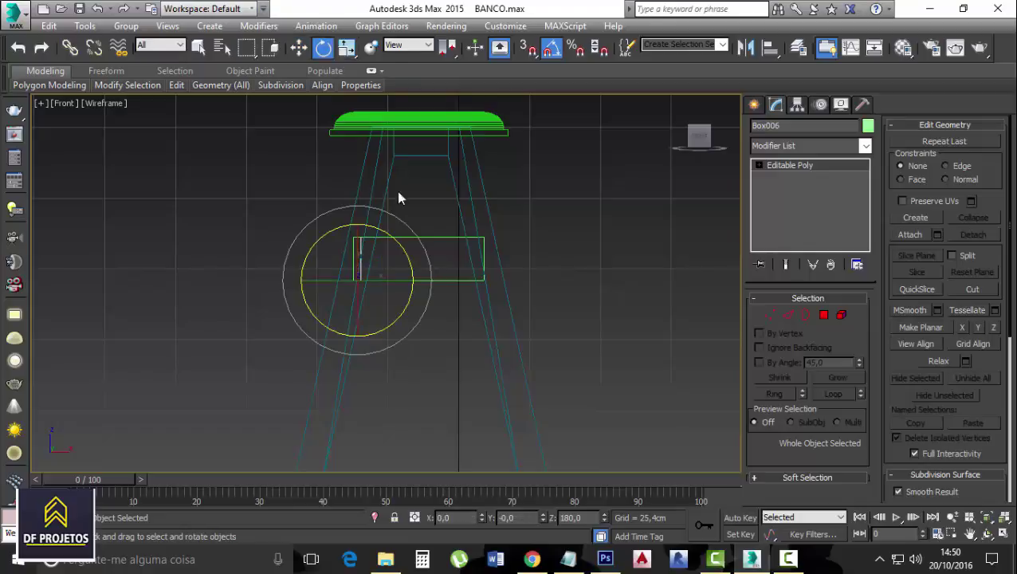
{"action": "left_click_drag", "start_coordinate": [405, 254], "coordinate": [410, 259]}
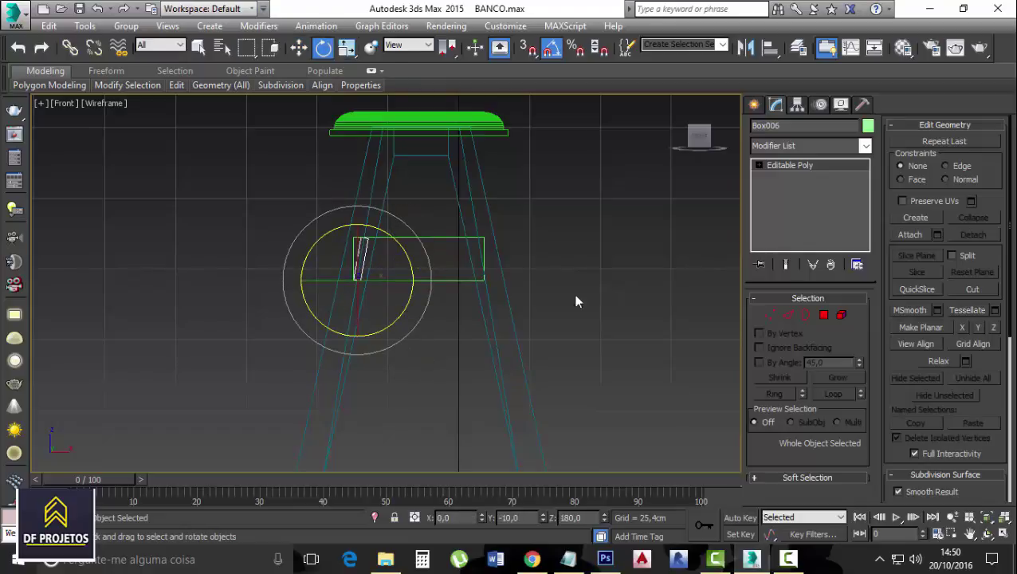
{"action": "left_click", "coordinate": [622, 262]}
- Center the side crossbar between the front and rear legs in the Left view, at about Y 4.3 cm
{"action": "key", "text": "l"}
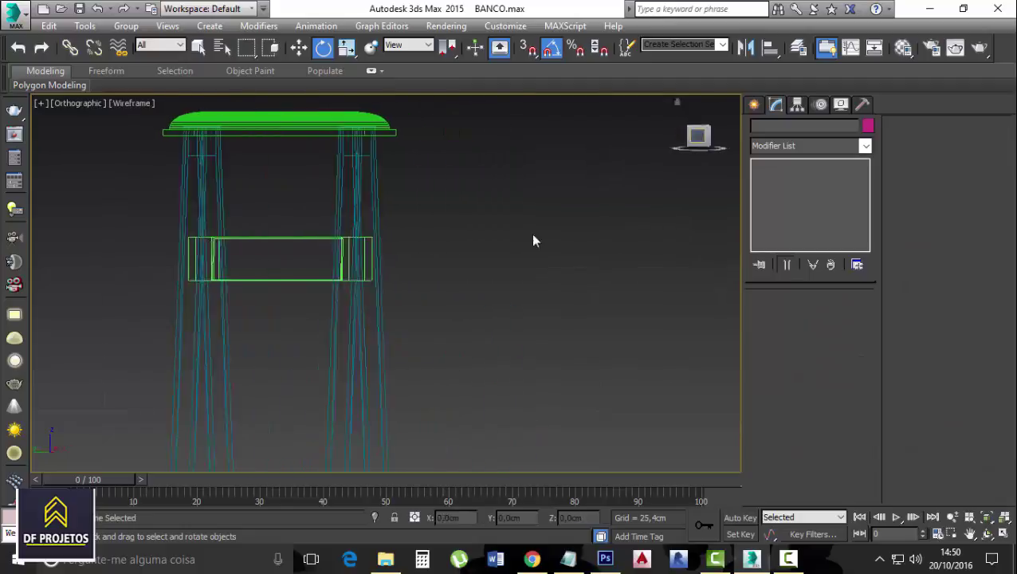
{"action": "scroll", "coordinate": [268, 319], "scroll_direction": "up", "scroll_amount": 2}
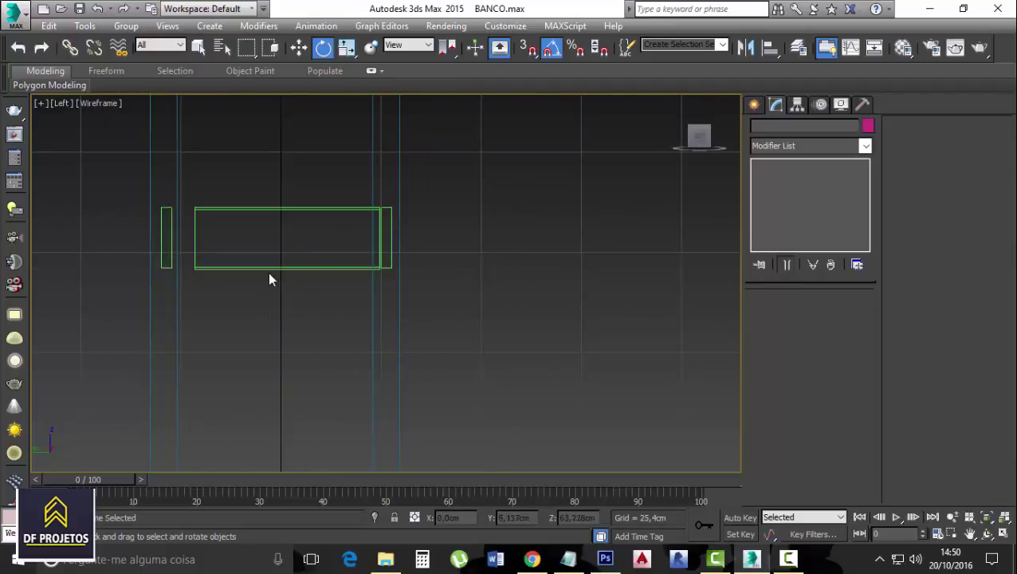
{"action": "left_click", "coordinate": [221, 208]}
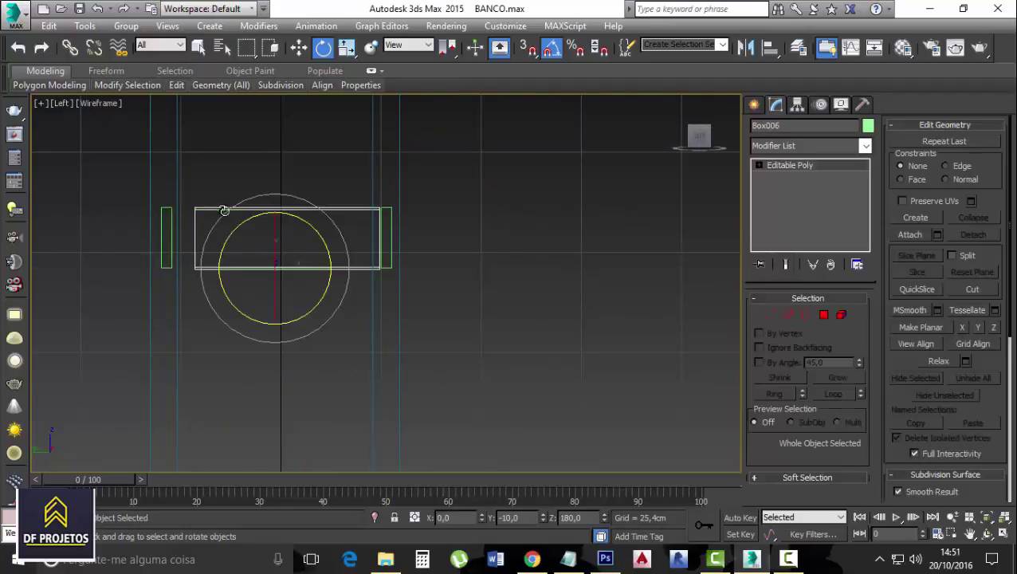
{"action": "left_click", "coordinate": [298, 48]}
{"action": "left_click_drag", "start_coordinate": [314, 269], "coordinate": [303, 270]}
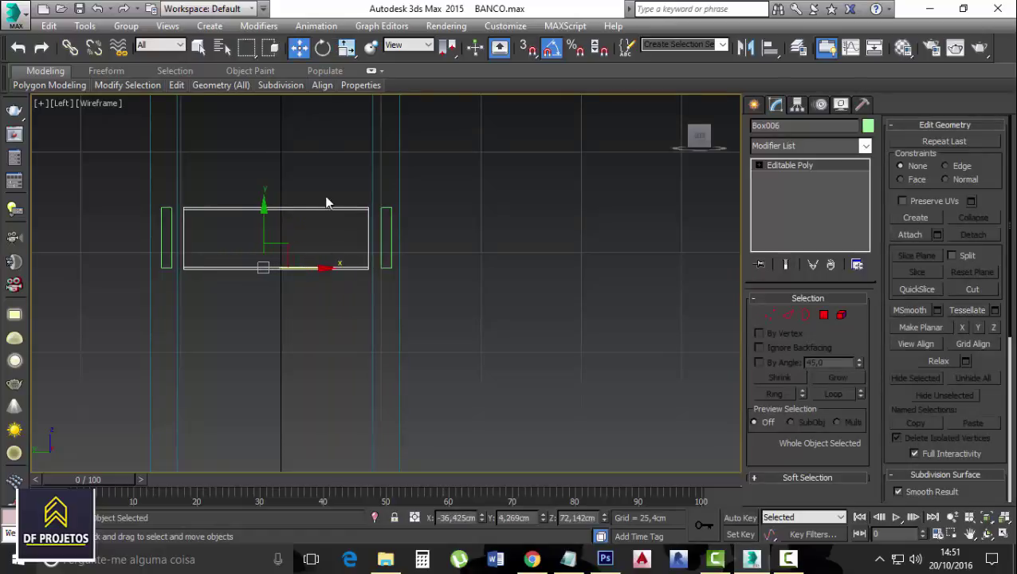
- Extend the side crossbar's end vertices outward to the outer faces of both existing crossbars, with the left end at about Y 30.2 cm
{"action": "left_click", "coordinate": [770, 316]}
{"action": "left_click_drag", "start_coordinate": [438, 172], "coordinate": [373, 290]}
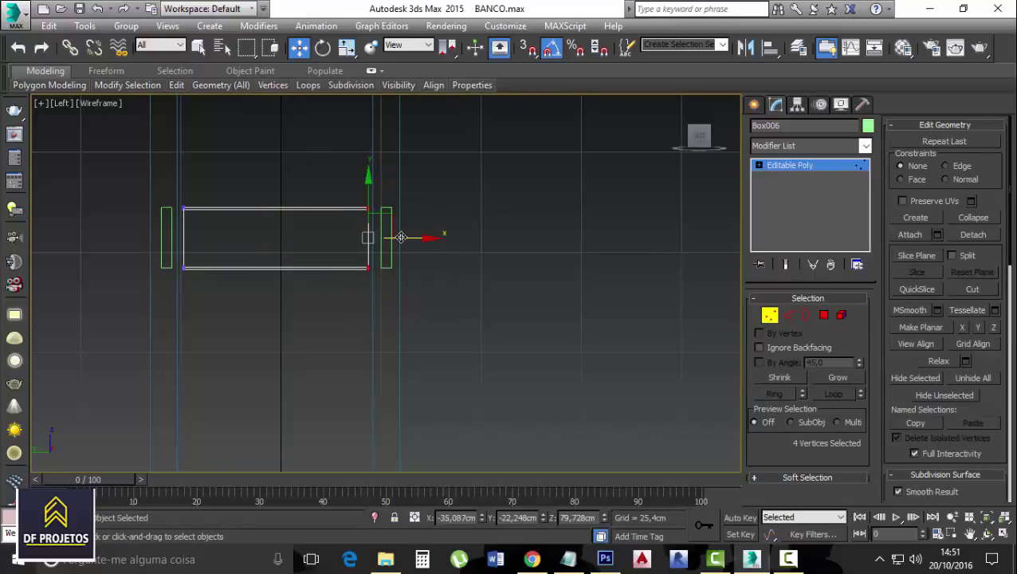
{"action": "left_click_drag", "start_coordinate": [401, 237], "coordinate": [428, 237]}
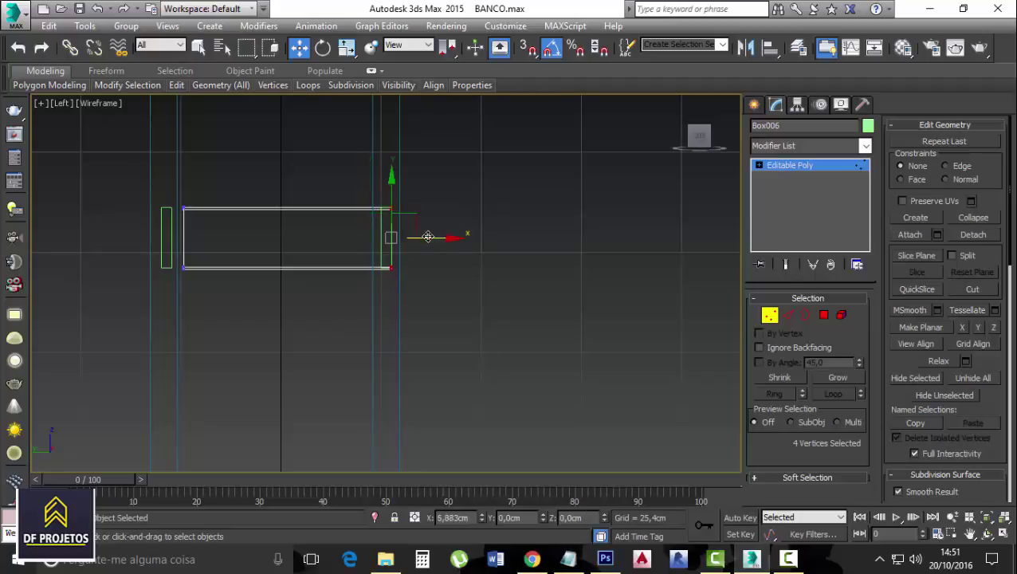
{"action": "left_click_drag", "start_coordinate": [169, 198], "coordinate": [195, 246]}
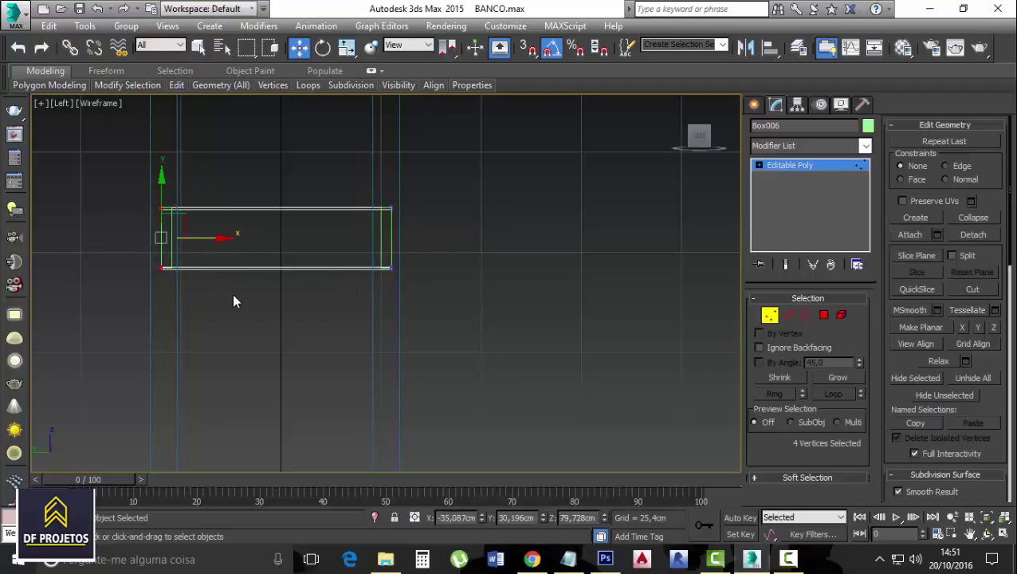
{"action": "left_click", "coordinate": [232, 293]}
- Copy the whole side crossbar over to the right legs in the Front view, at about X 8.3 cm
{"action": "left_click", "coordinate": [719, 142]}
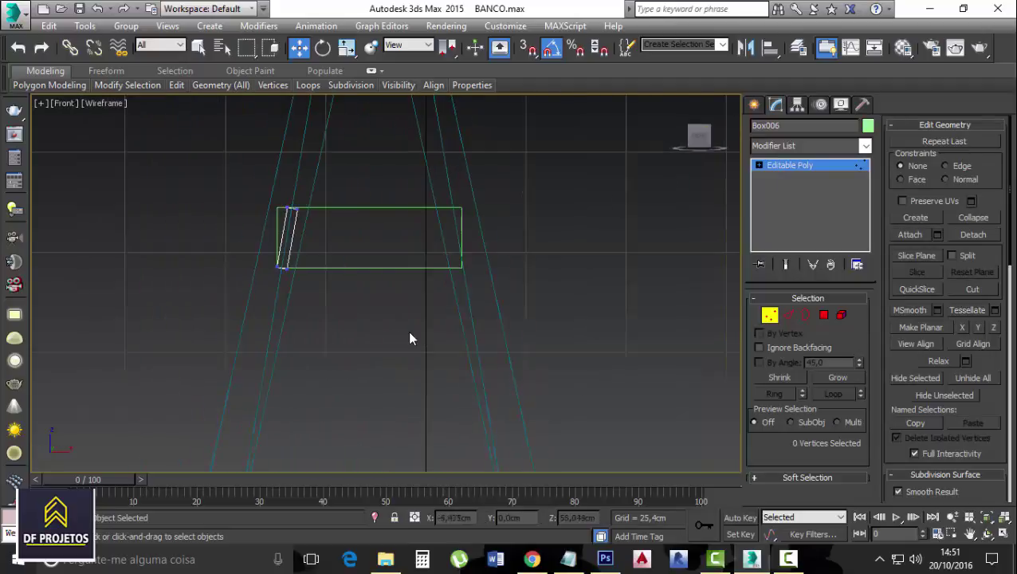
{"action": "left_click", "coordinate": [783, 167]}
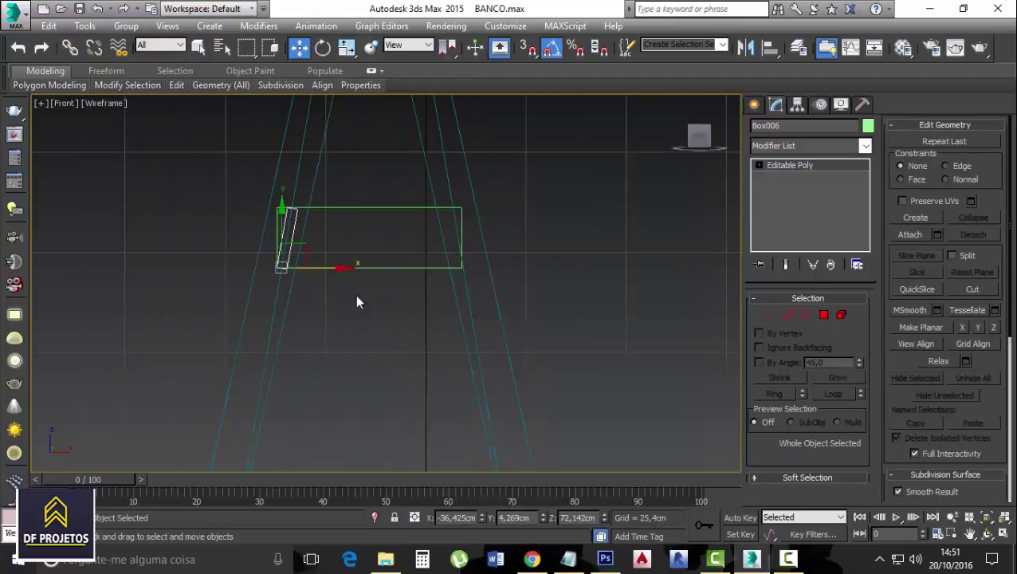
{"action": "left_click_drag", "start_coordinate": [326, 269], "coordinate": [503, 291], "text": "shift"}
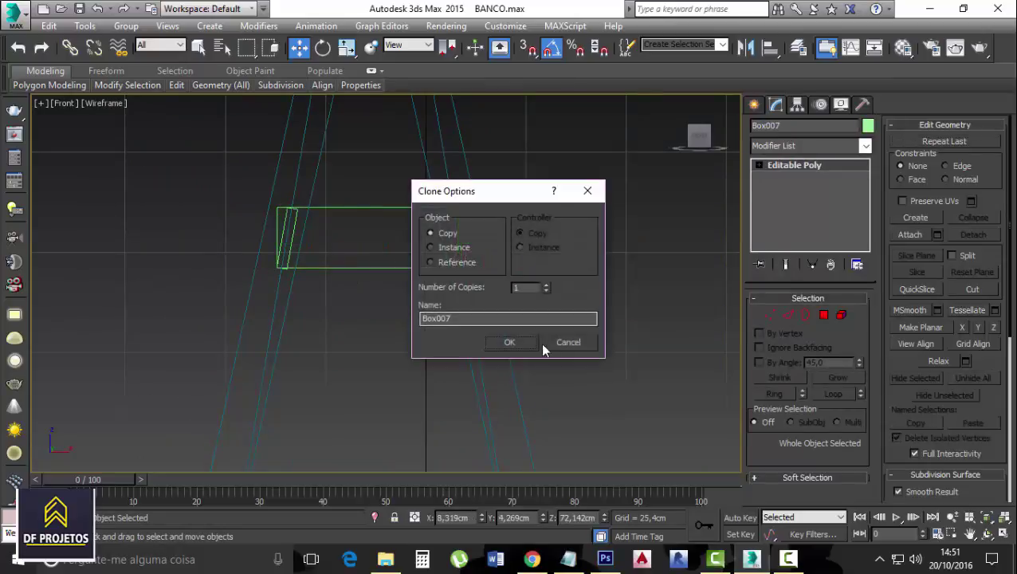
{"action": "key", "text": "Return"}
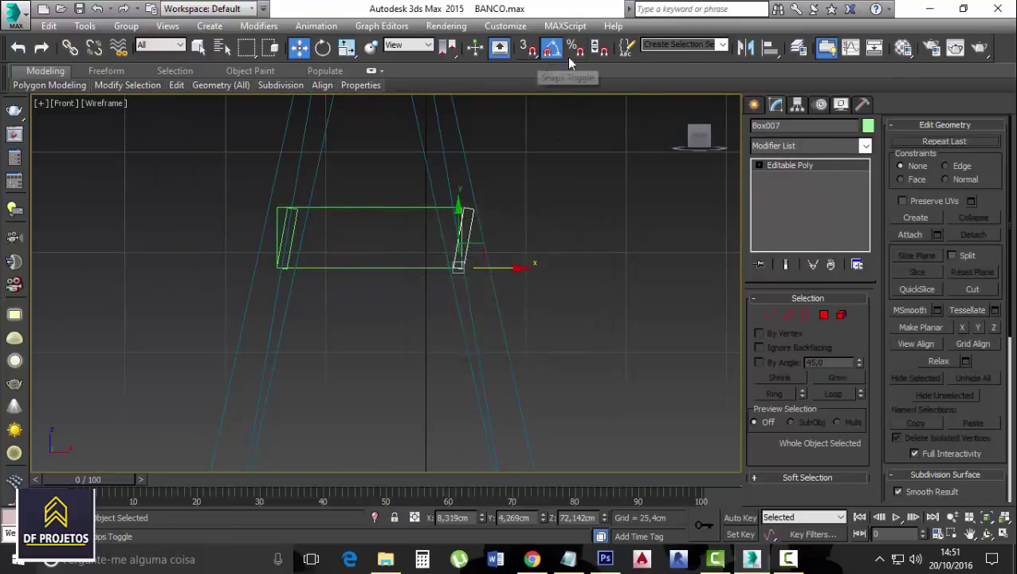
- Try mirroring the copied crossbar about the X axis without cloning, and undo the mirror
{"action": "left_click", "coordinate": [744, 46]}
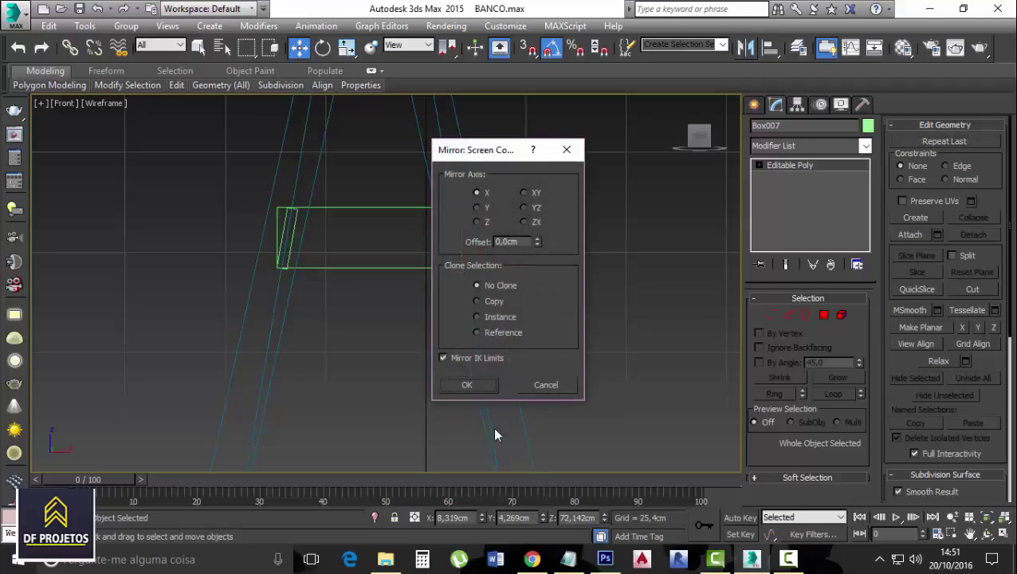
{"action": "left_click", "coordinate": [488, 385]}
{"action": "left_click", "coordinate": [589, 305]}
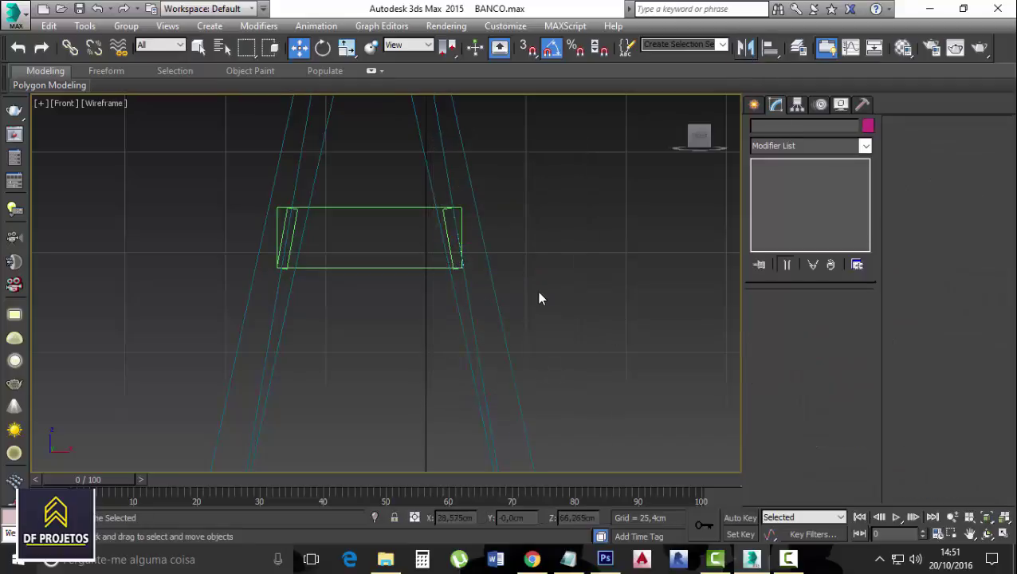
{"action": "key", "text": "ctrl+z"}
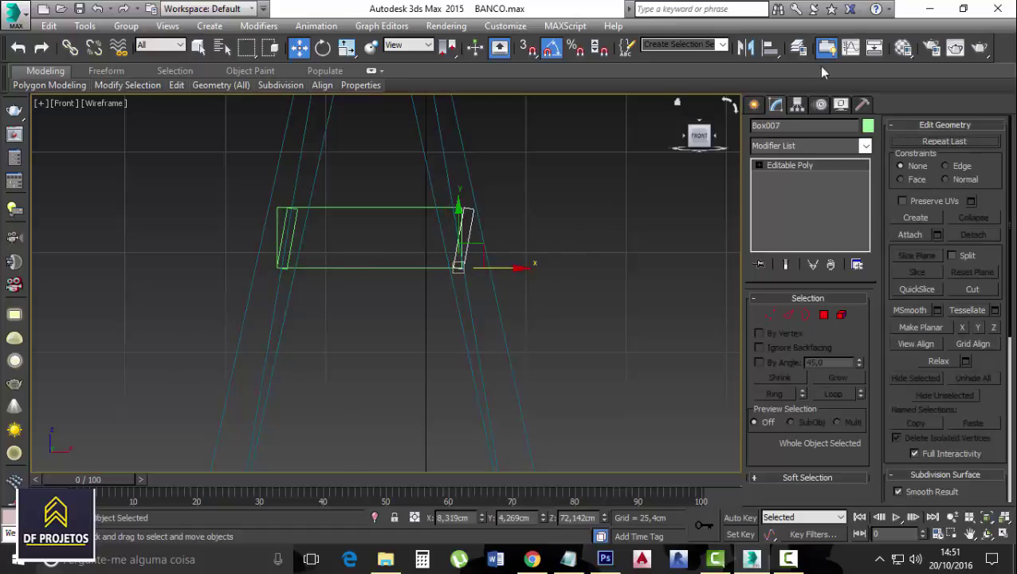
- Mirror the copied crossbar about the X axis with No Clone and 0 cm offset to match the right leg's slant
{"action": "left_click", "coordinate": [749, 48]}
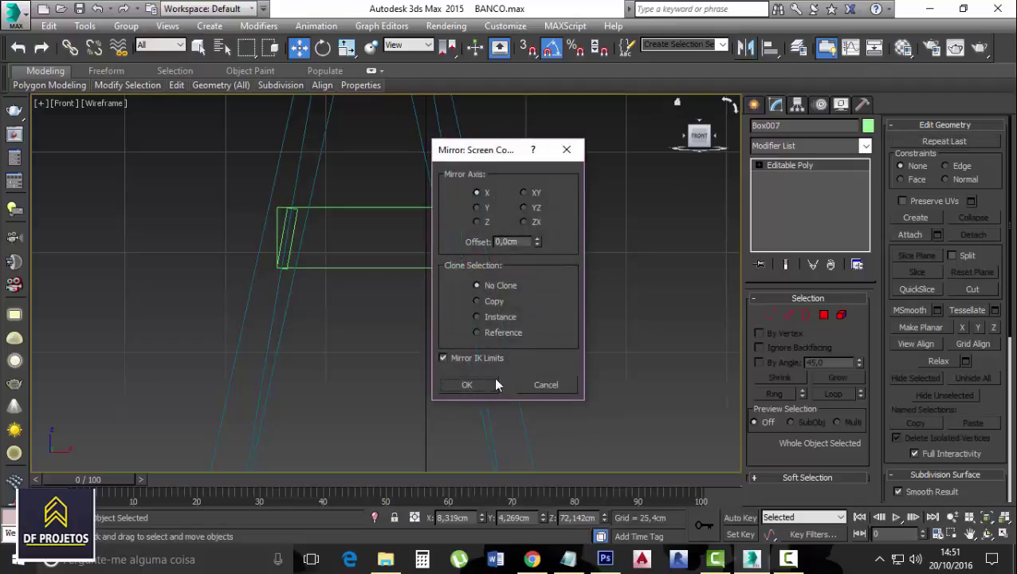
{"action": "left_click", "coordinate": [485, 384]}
{"action": "left_click", "coordinate": [561, 215]}
- Show the whole stool in a shaded Perspective view and examine the crossbars between the legs from several angles
{"action": "scroll", "coordinate": [563, 213], "scroll_direction": "down", "scroll_amount": 3}
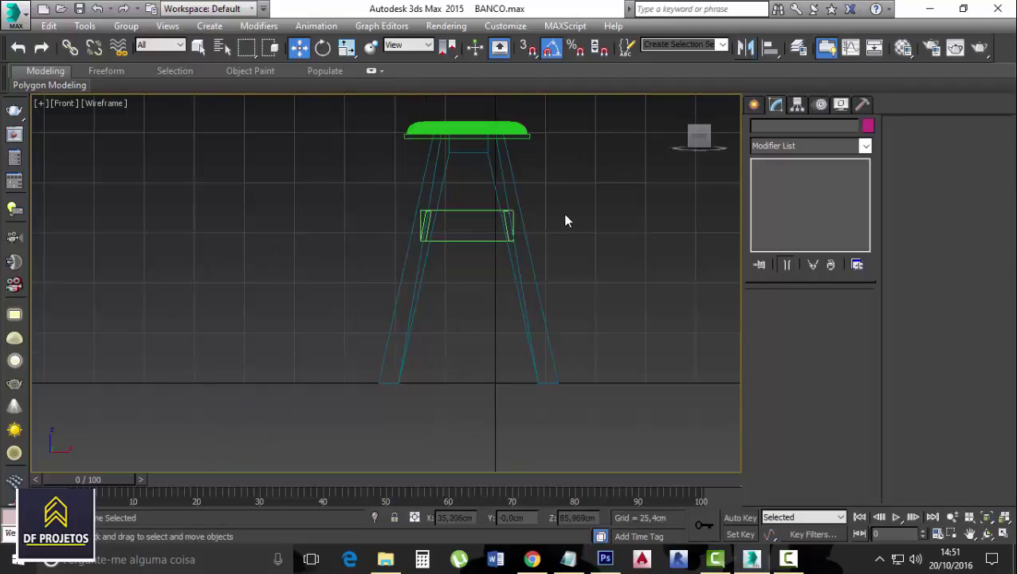
{"action": "middle_click_drag", "start_coordinate": [343, 404], "coordinate": [533, 266], "text": "alt"}
{"action": "scroll", "coordinate": [495, 363], "scroll_direction": "down", "scroll_amount": 3}
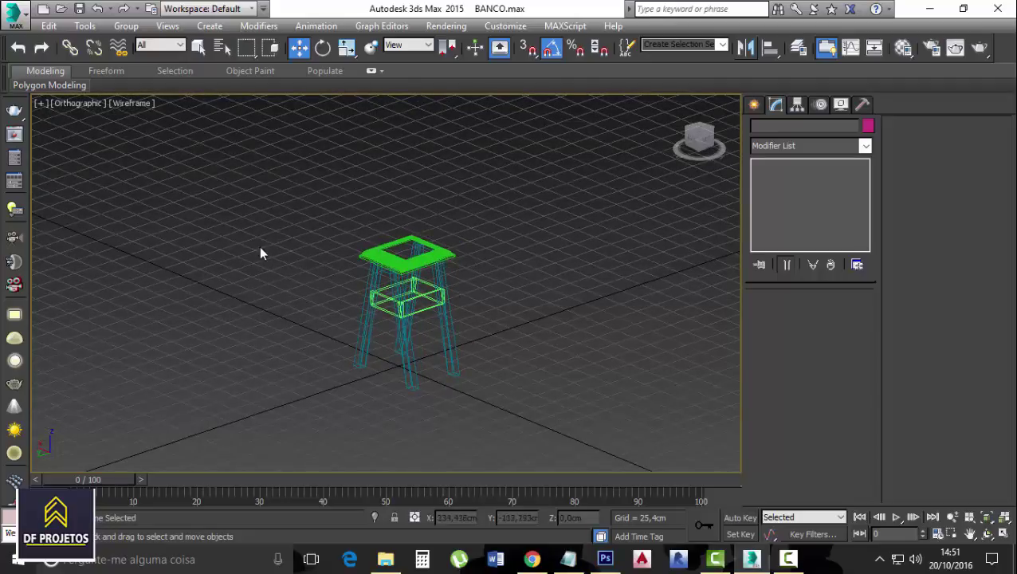
{"action": "key", "text": "p"}
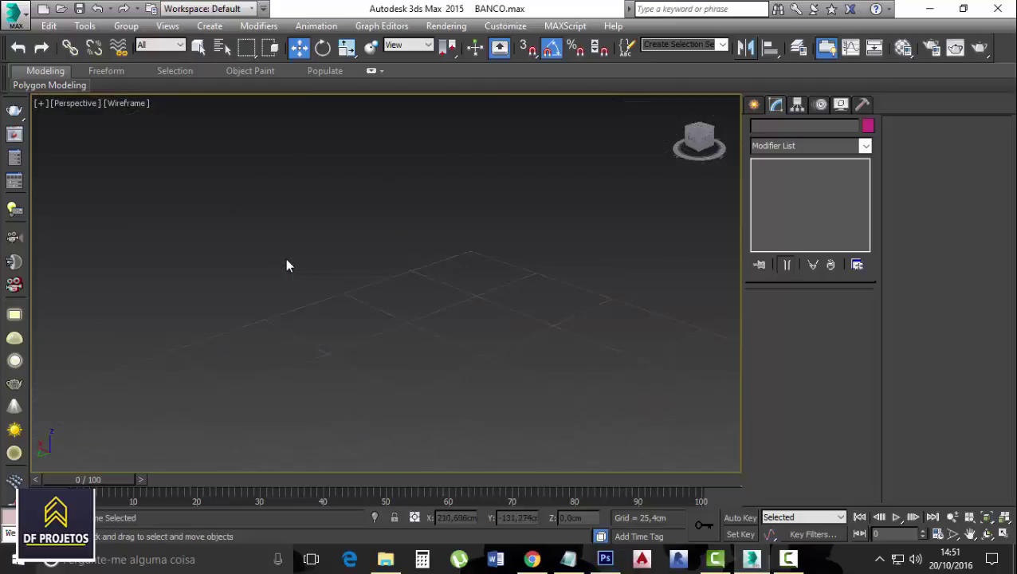
{"action": "key", "text": "z"}
{"action": "left_click", "coordinate": [124, 104]}
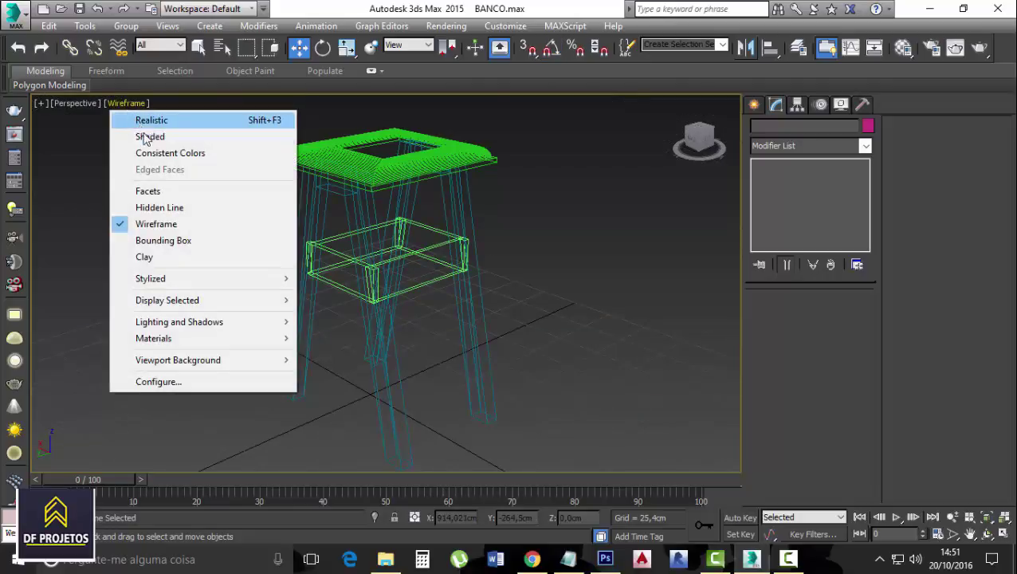
{"action": "left_click", "coordinate": [148, 138]}
{"action": "scroll", "coordinate": [412, 246], "scroll_direction": "up", "scroll_amount": 5}
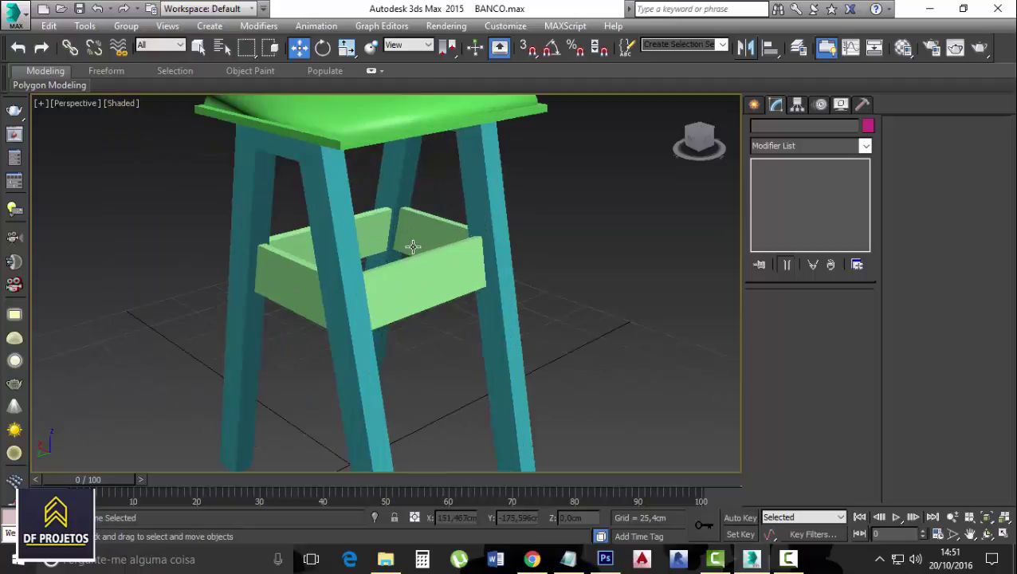
{"action": "scroll", "coordinate": [572, 336], "scroll_direction": "down", "scroll_amount": 8}
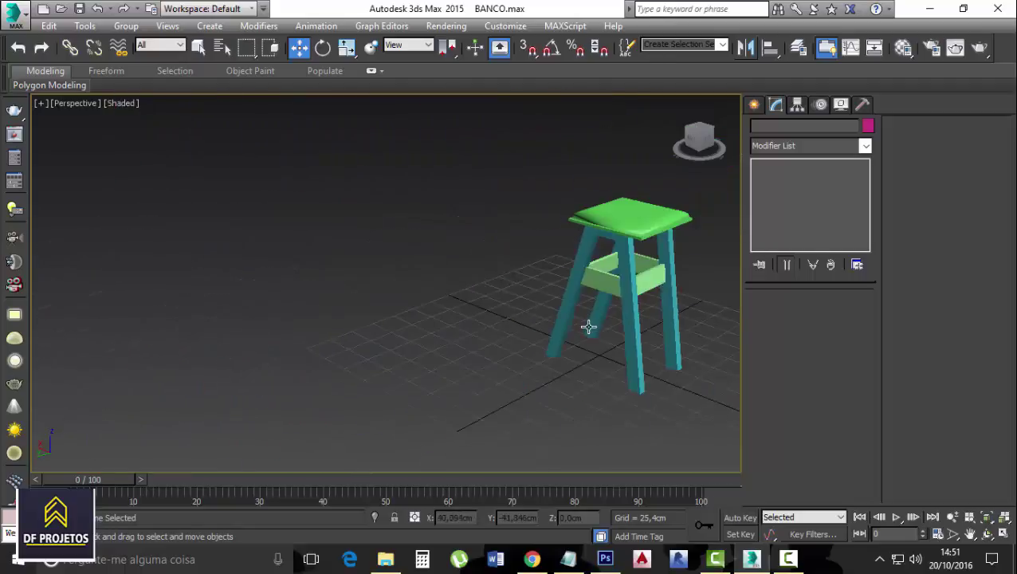
{"action": "middle_click_drag", "start_coordinate": [692, 353], "coordinate": [579, 349], "text": "alt"}
{"action": "scroll", "coordinate": [527, 265], "scroll_direction": "down", "scroll_amount": 4}
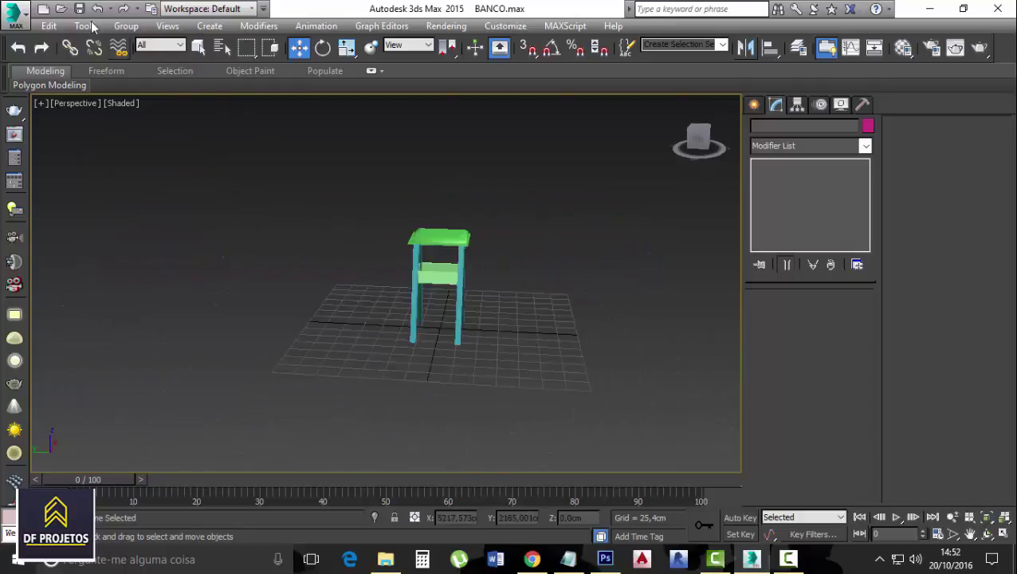